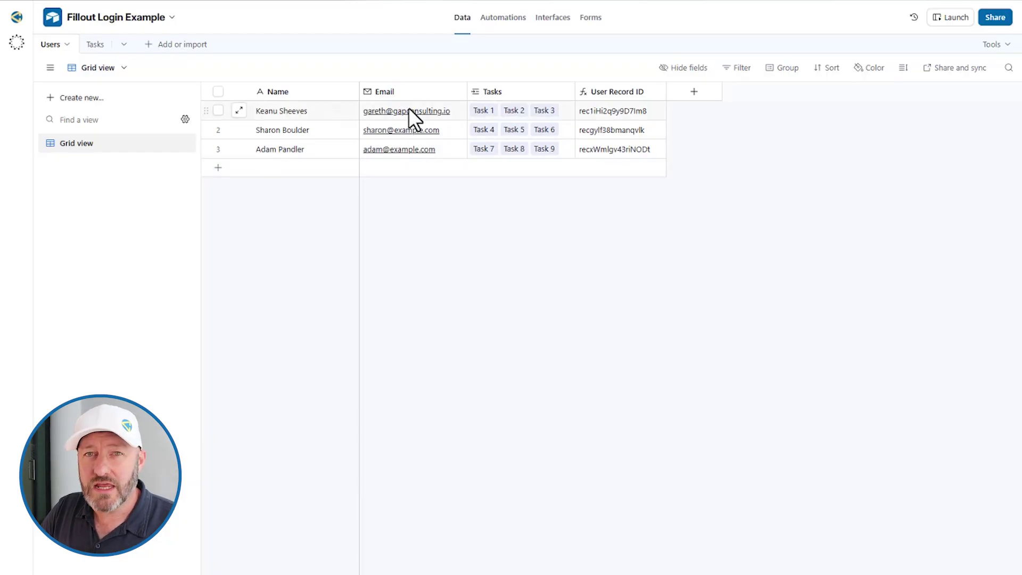
Step: Inspect the first user's record ID in Users, then their Tasks 1–3 in the Tasks table
left_click(317, 114)
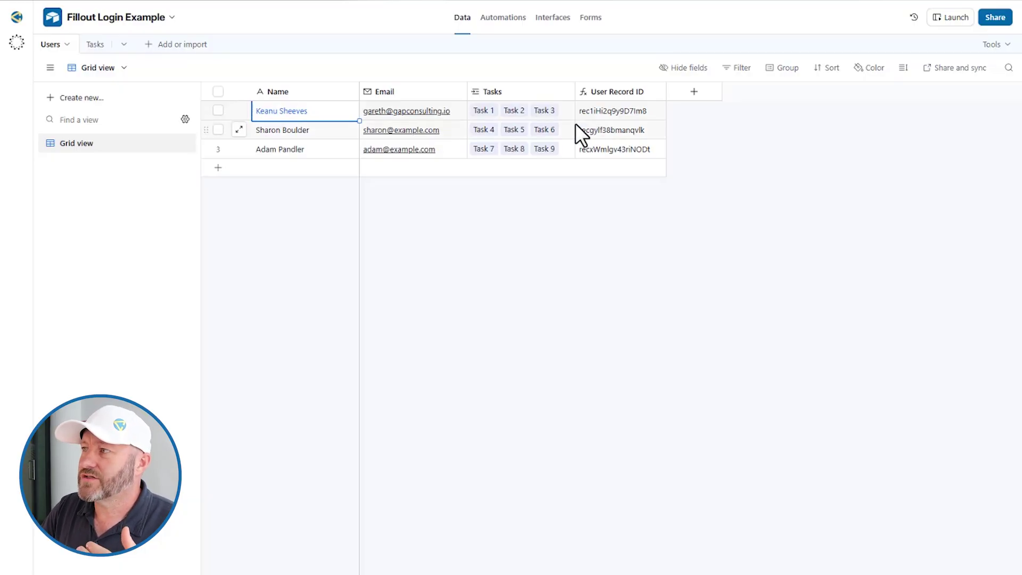
left_click(618, 109)
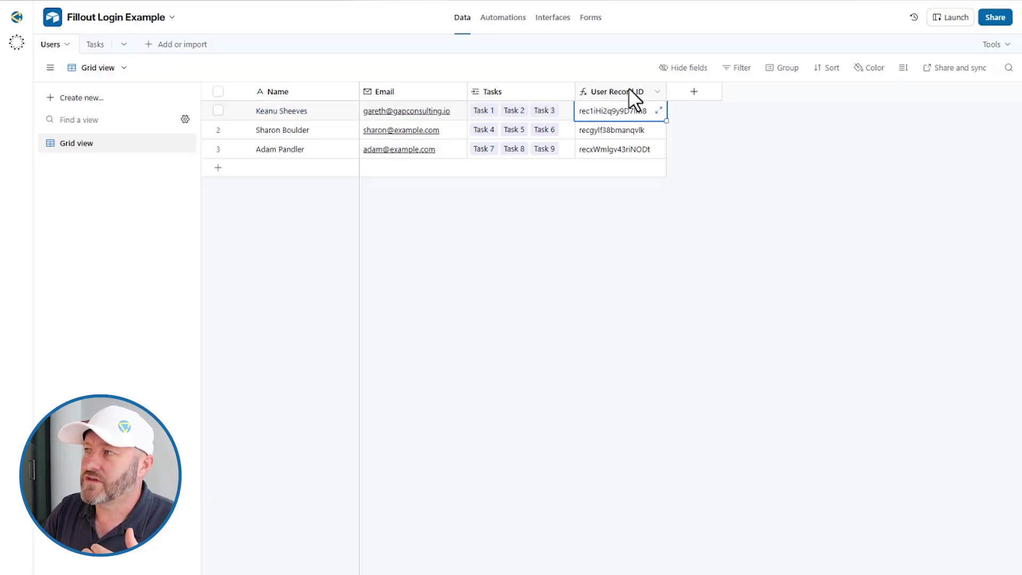
left_click(93, 46)
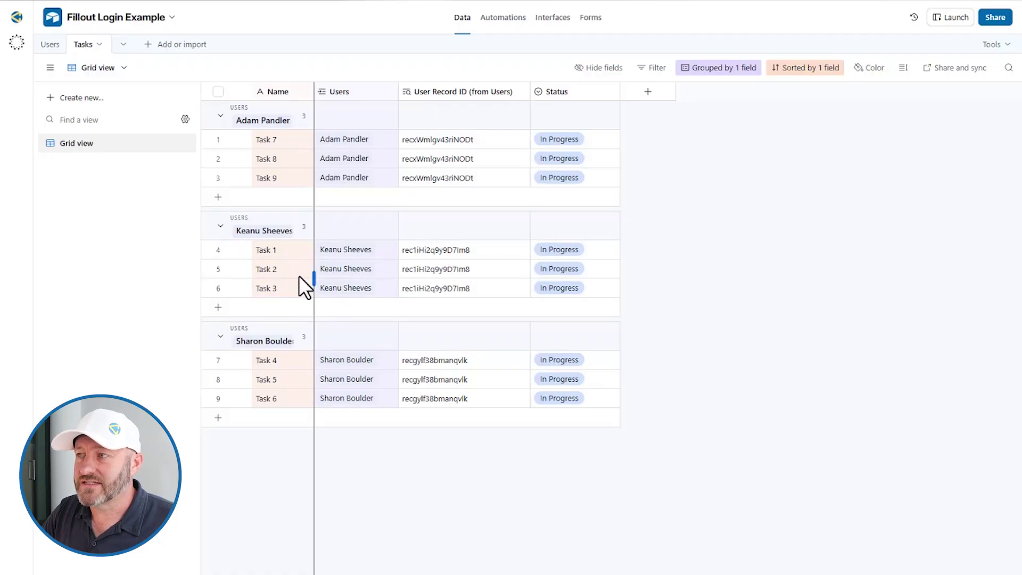
left_click(277, 250)
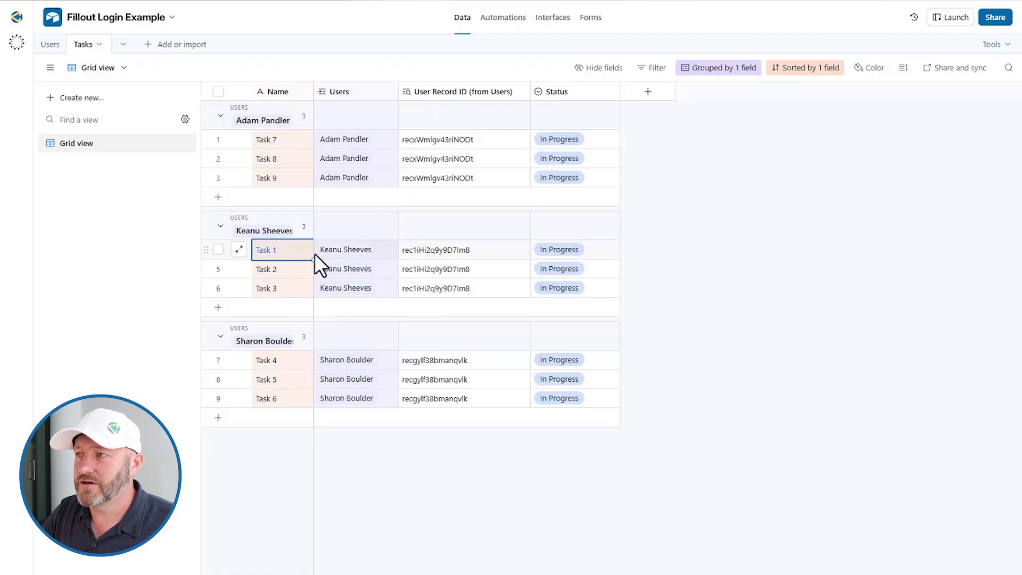
left_click(281, 269)
left_click(272, 288)
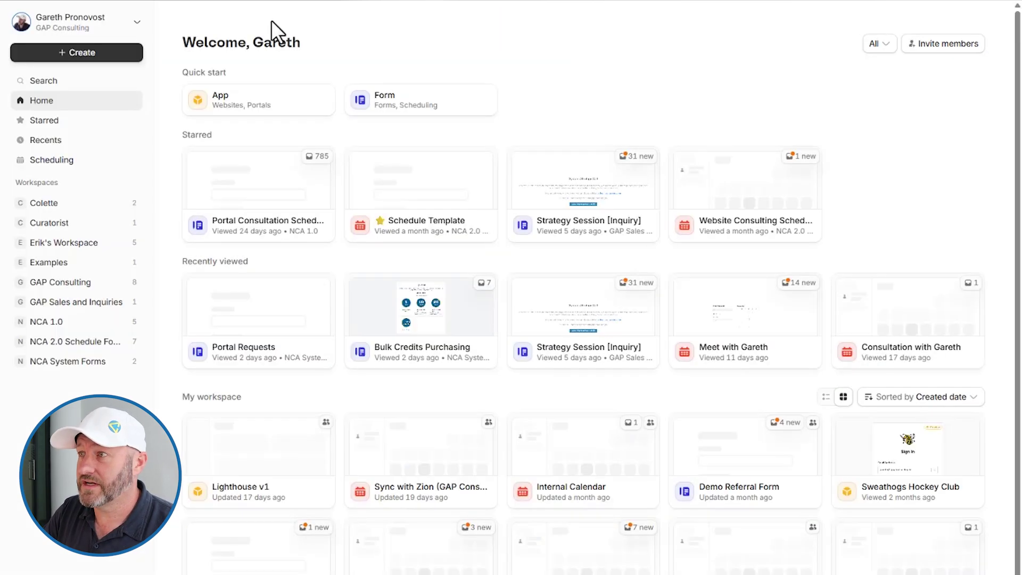
Step: Start a blank form with the Navy Pop theme and name it 'User Portal (Mini)'
left_click(82, 53)
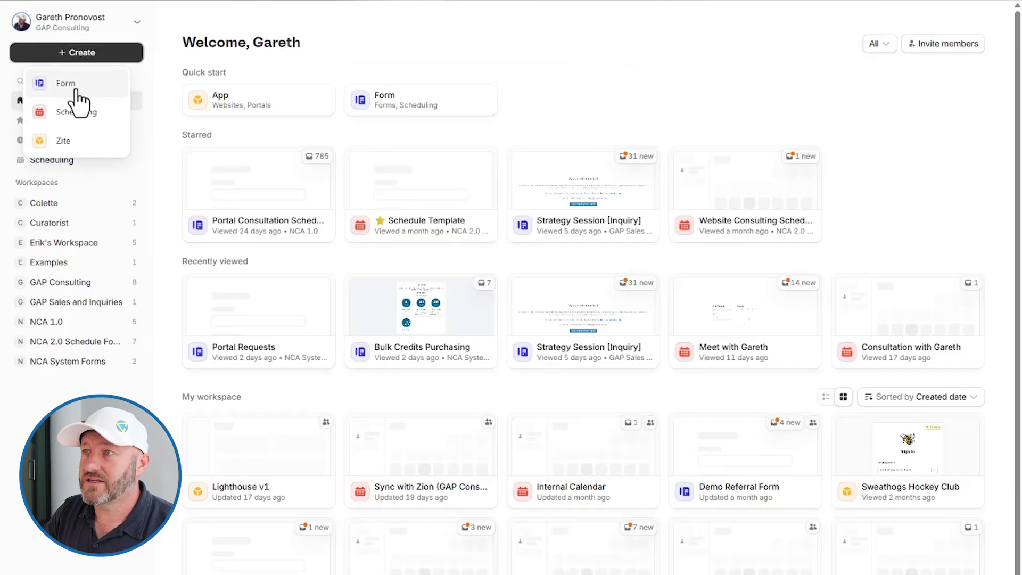
left_click(70, 85)
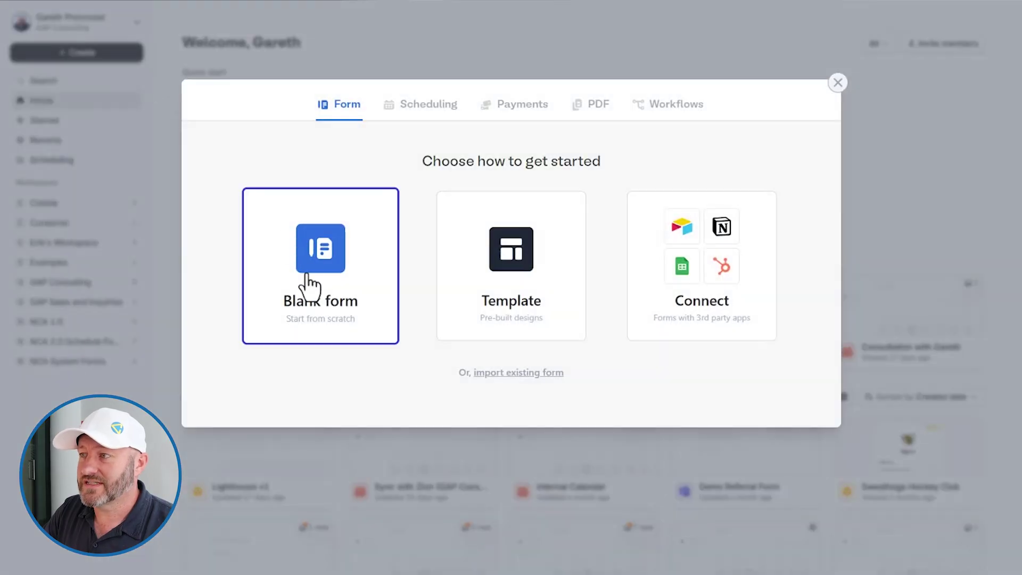
left_click(336, 267)
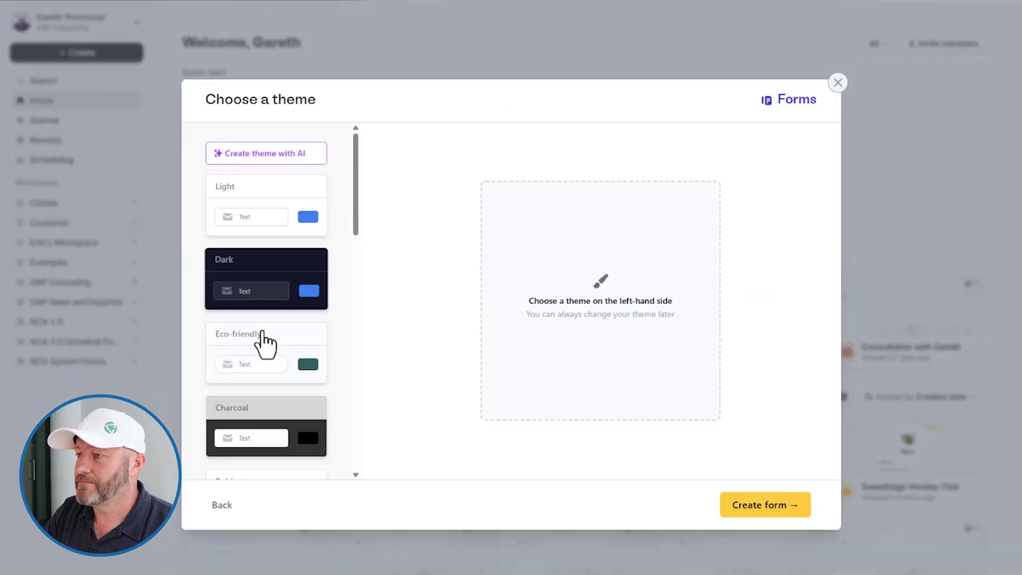
scroll(261, 343, "down", 3)
left_click(265, 384)
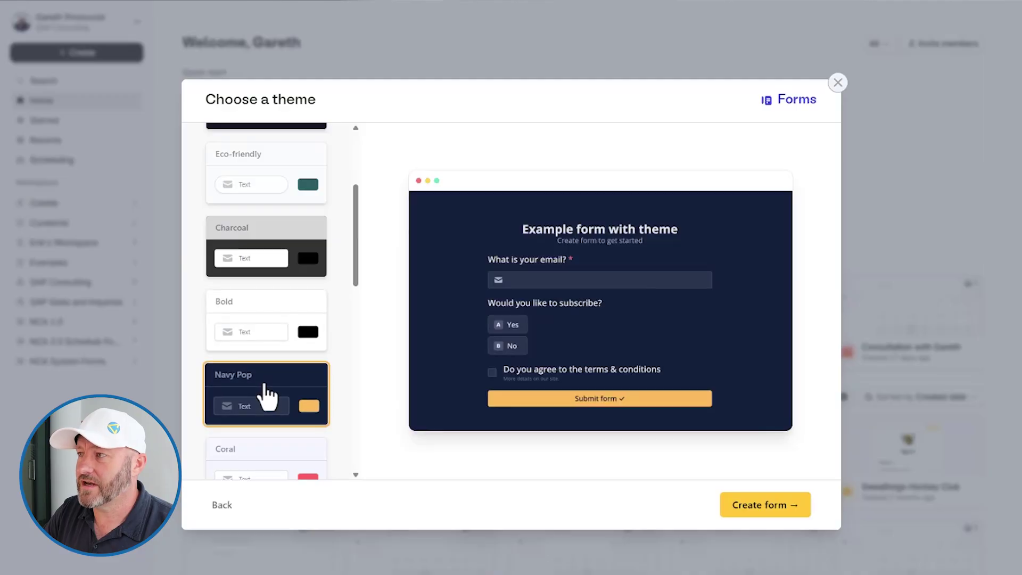
left_click(768, 510)
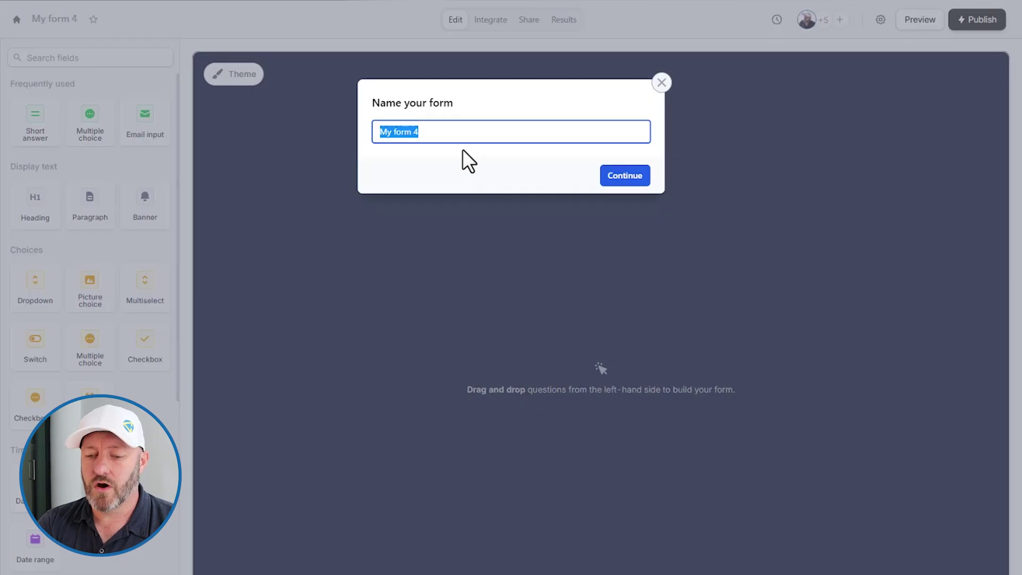
type("User Port")
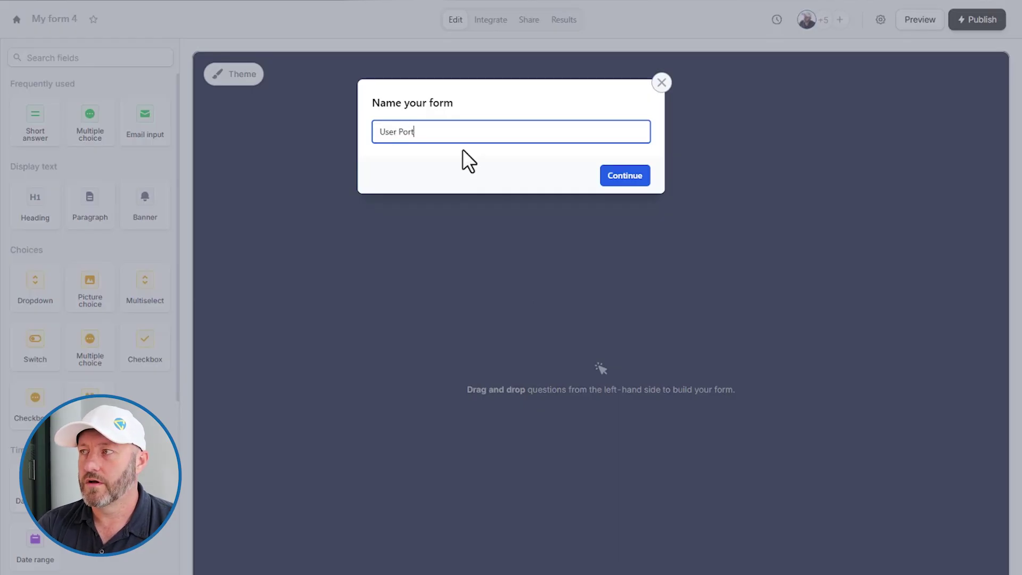
type("al (Mini")
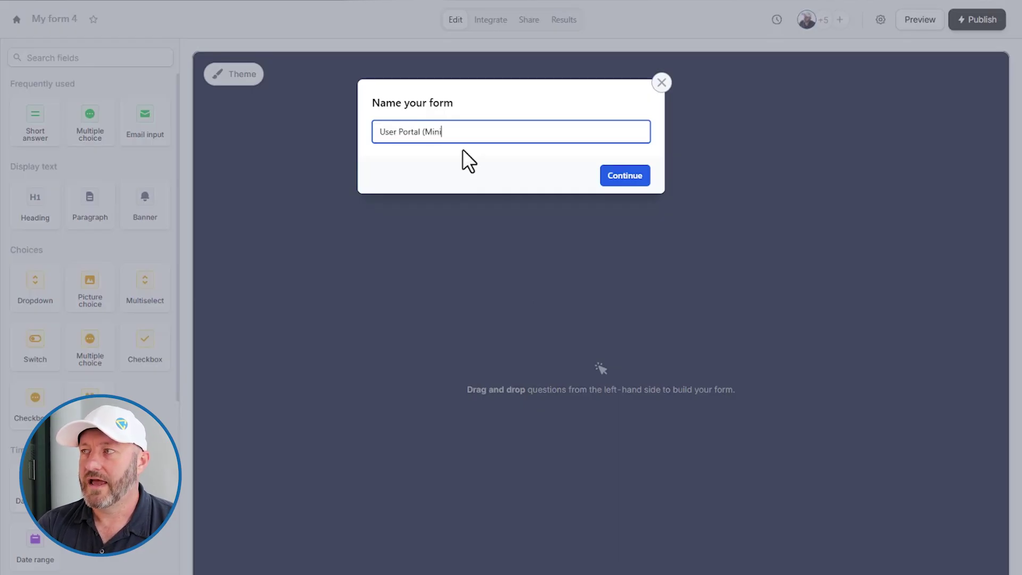
left_click(613, 175)
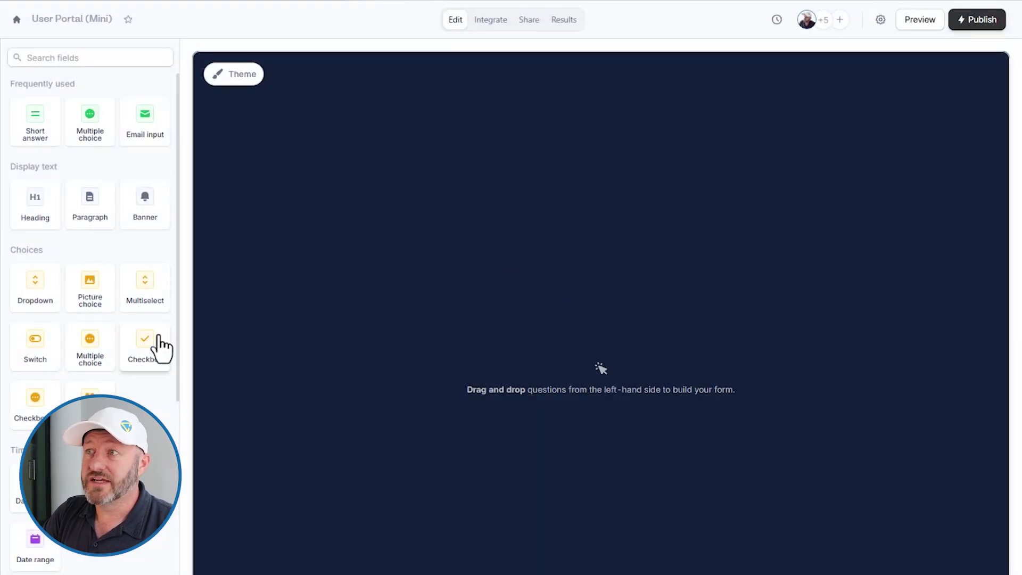
Step: Search fields for 'login' and add a Login page, keeping its default name Login
left_click(81, 58)
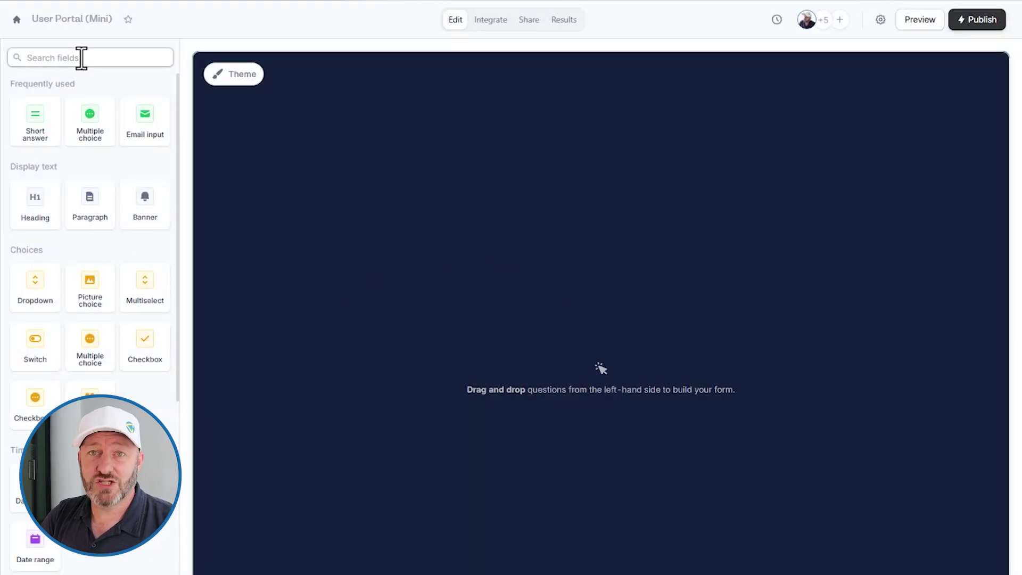
type("logi")
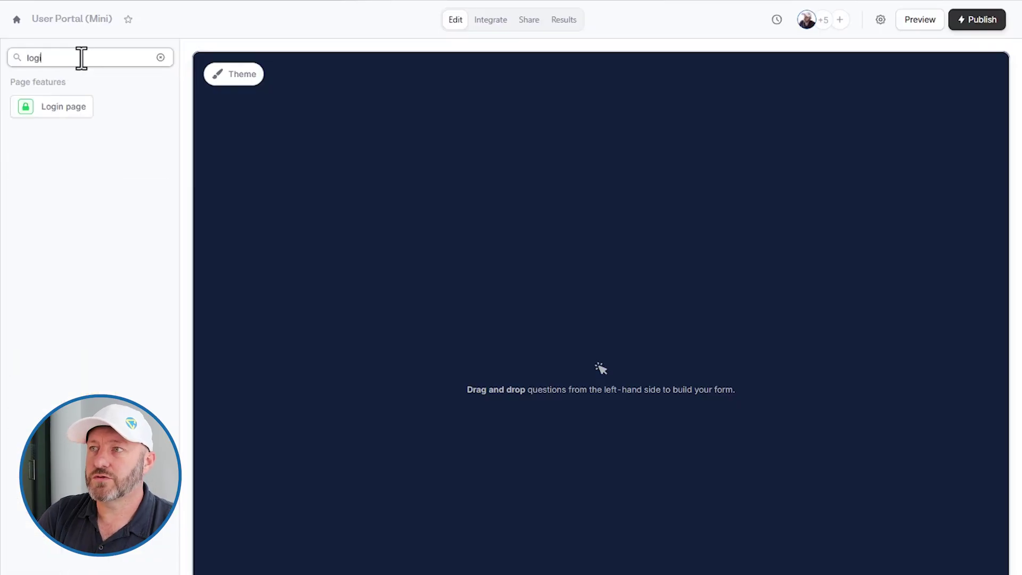
left_click(51, 110)
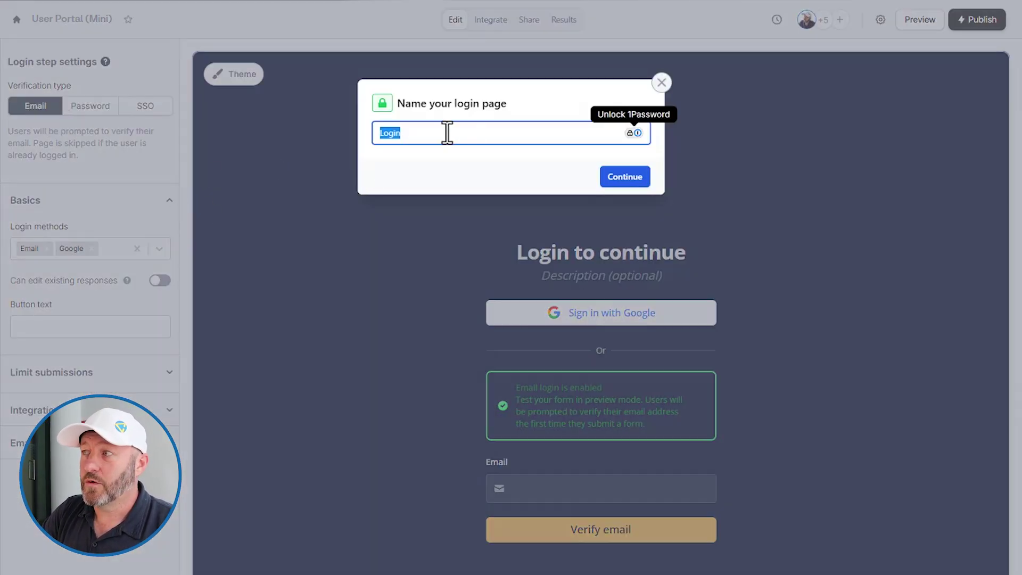
left_click(662, 84)
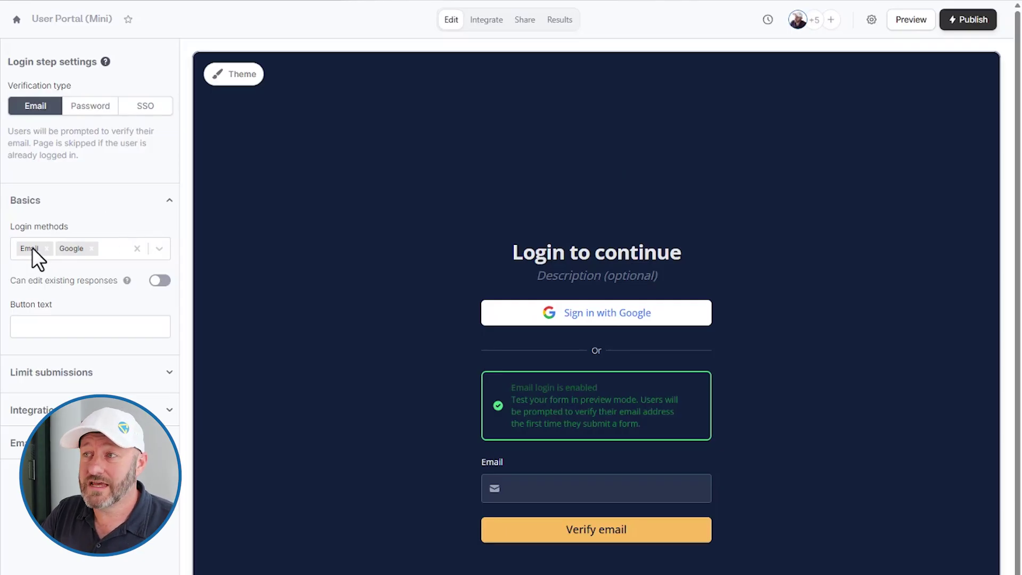
Step: Review the login methods, button text and submission limits, then expand the database integration settings
left_click(159, 248)
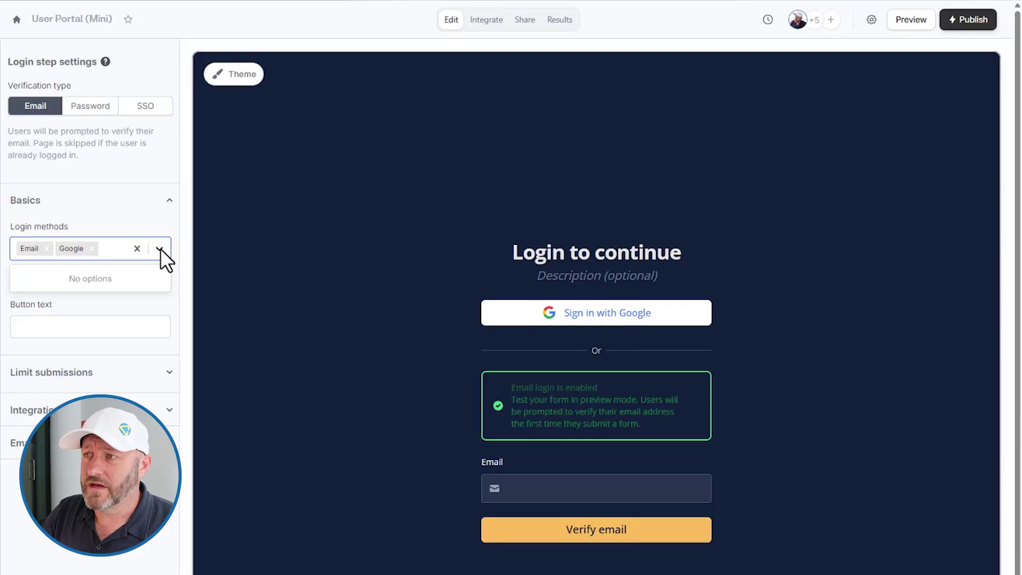
left_click(160, 248)
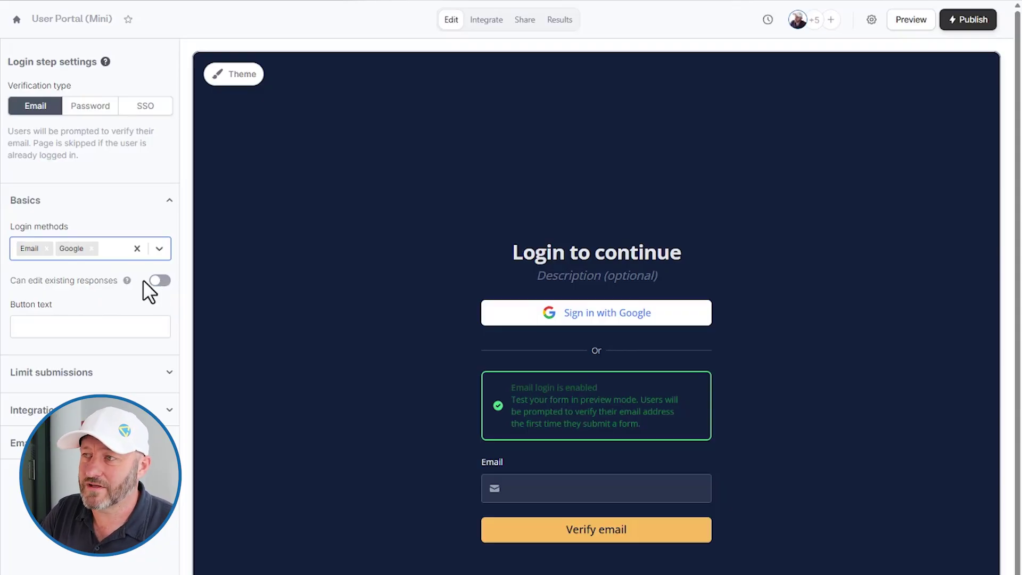
left_click(71, 334)
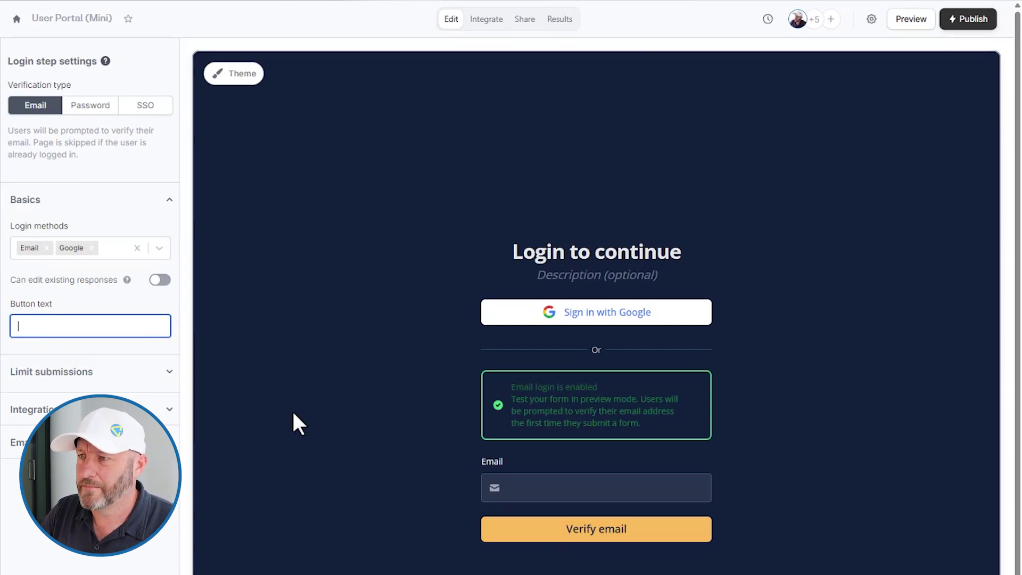
left_click(32, 373)
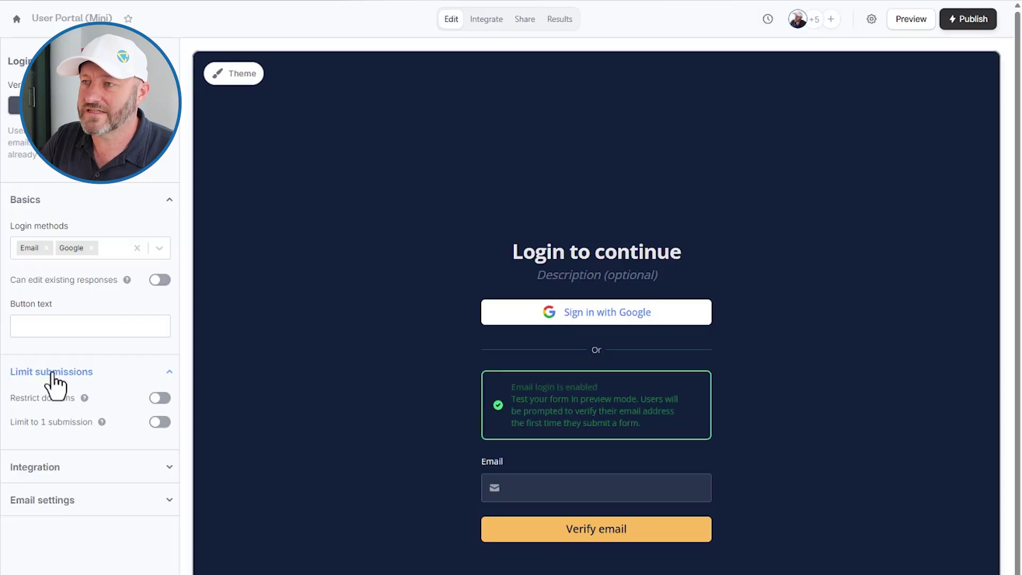
mouse_move(83, 400)
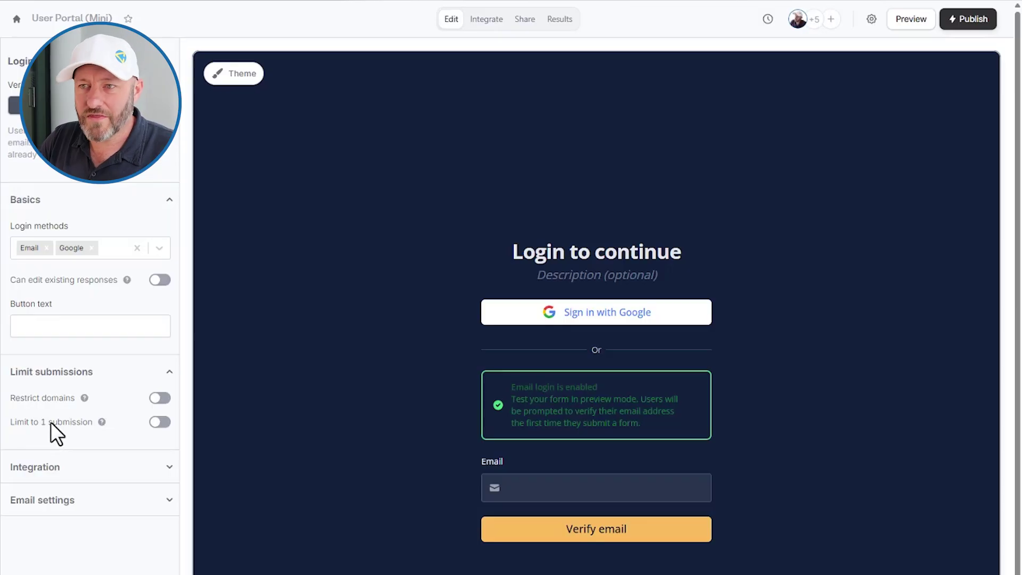
left_click(58, 373)
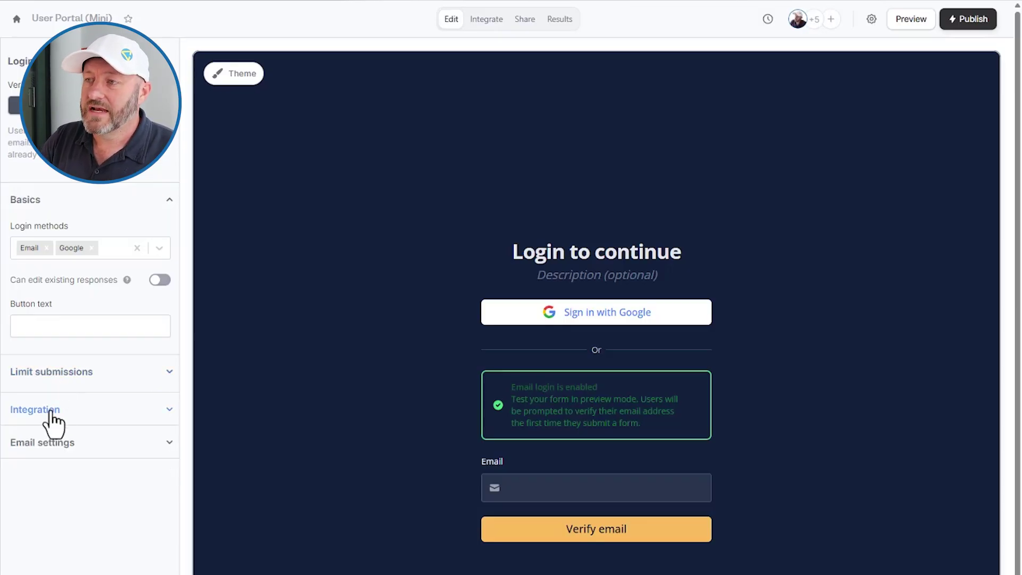
left_click(36, 414)
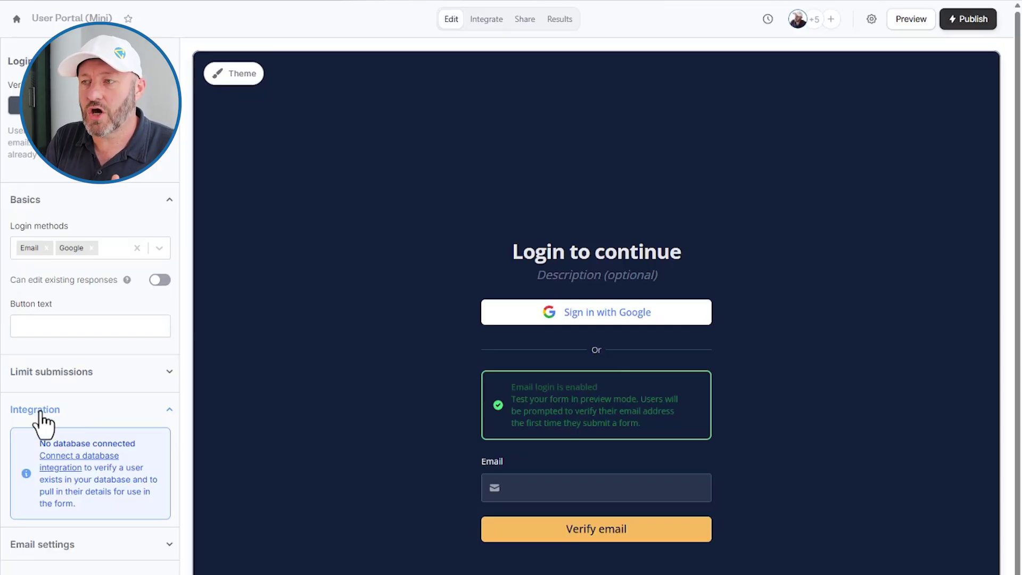
Step: Choose Airtable as the verification database using the Airtable connection (4) account
left_click(68, 467)
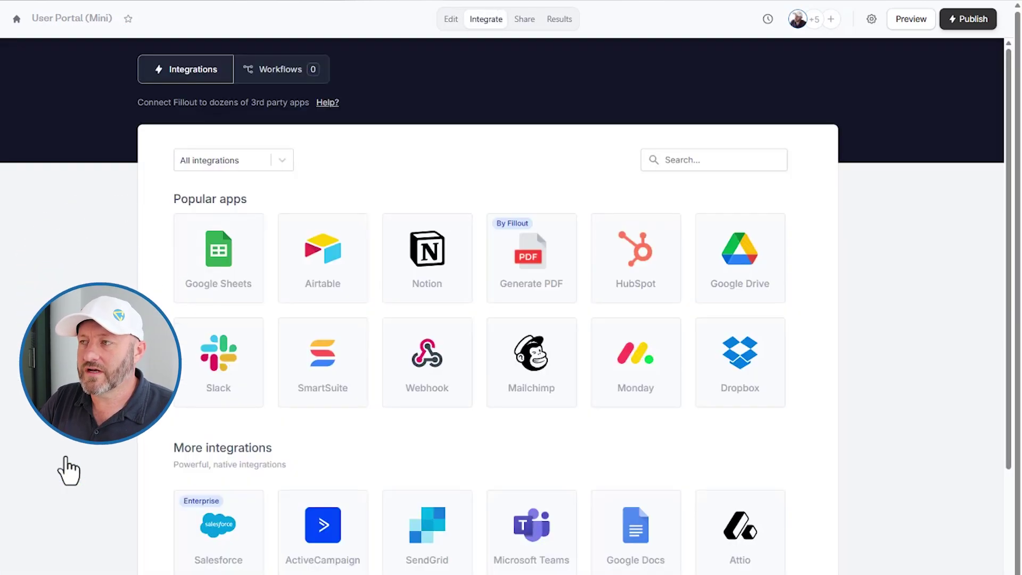
left_click(309, 277)
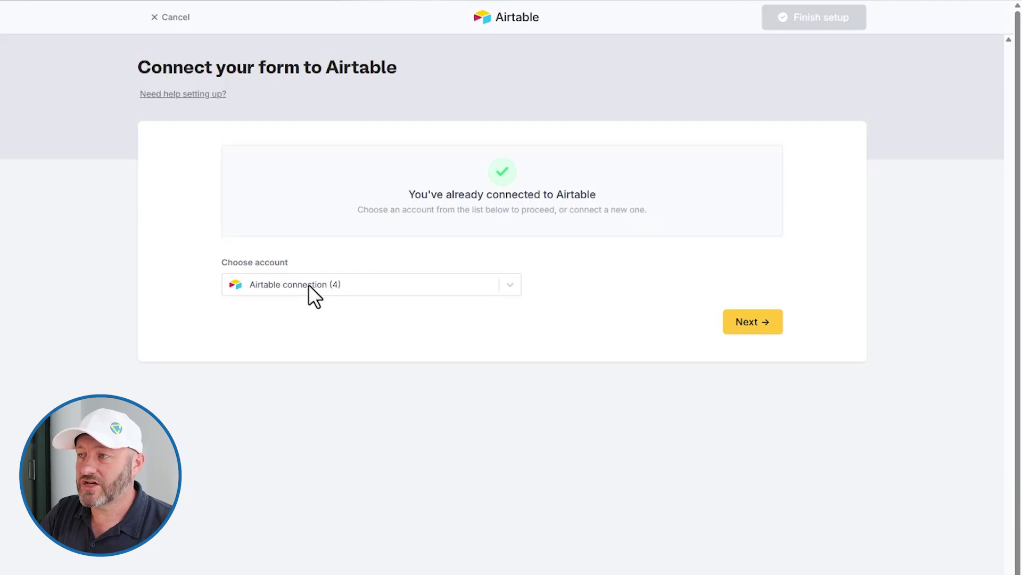
left_click(311, 290)
scroll(335, 399, "down", 5)
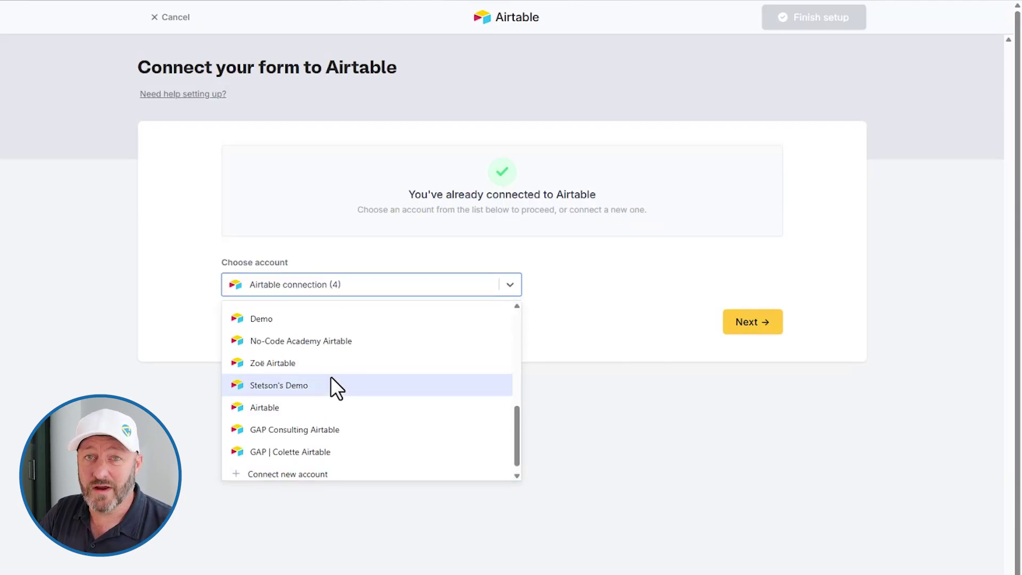
scroll(331, 375, "up", 5)
left_click(314, 317)
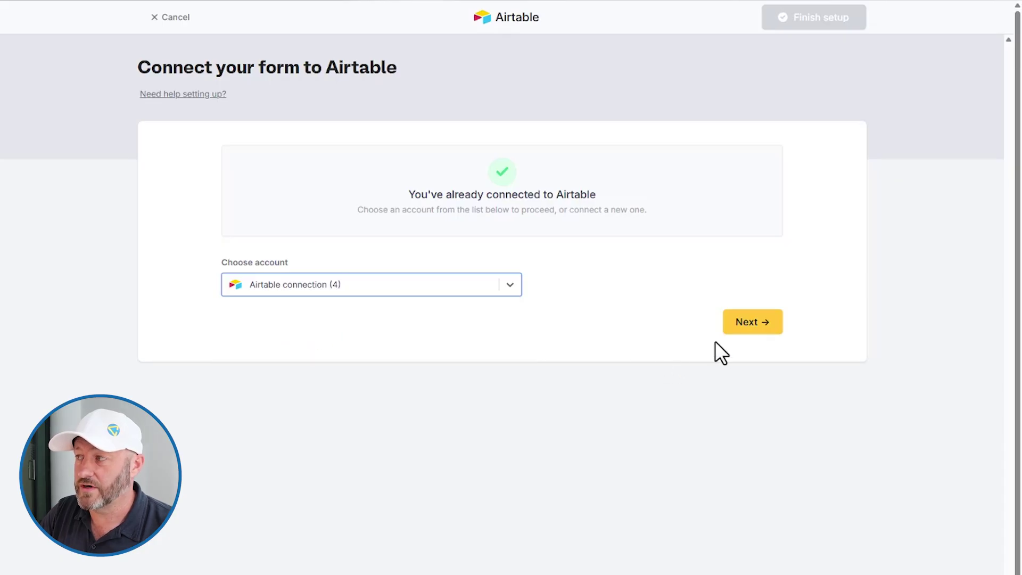
left_click(745, 323)
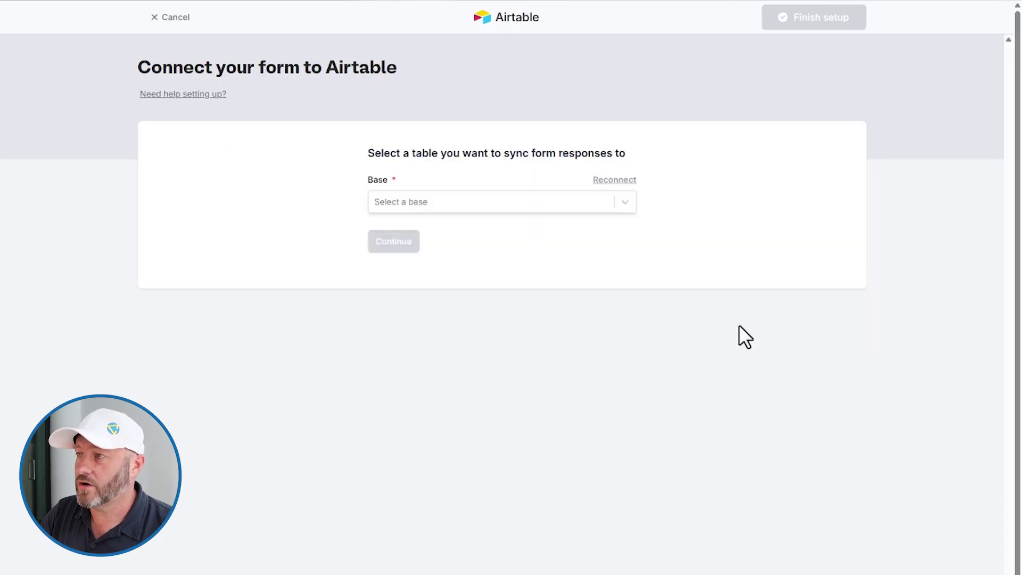
Step: Select the Fillout Login Example base and its Users table, then continue to record options
left_click(440, 203)
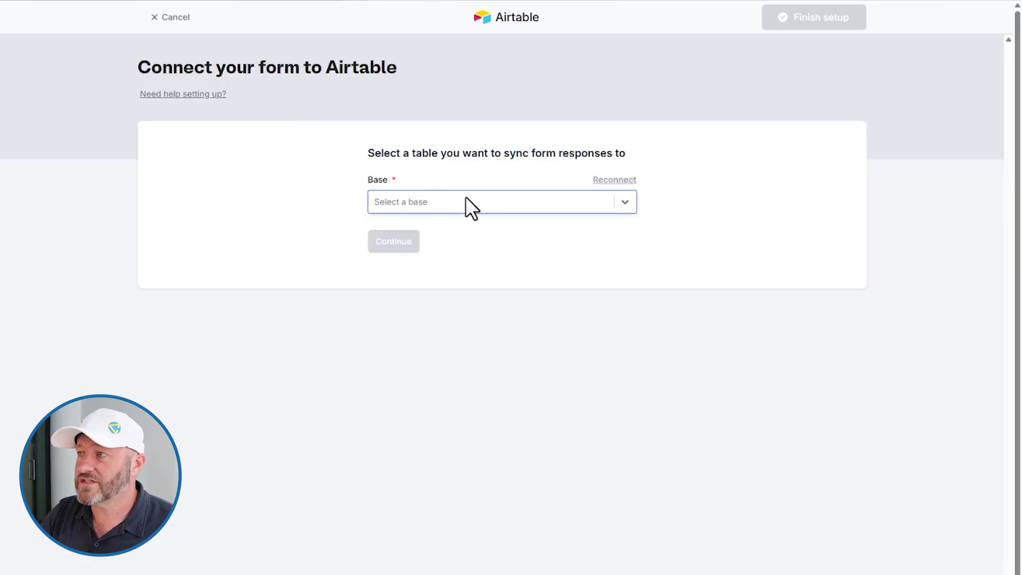
left_click(465, 197)
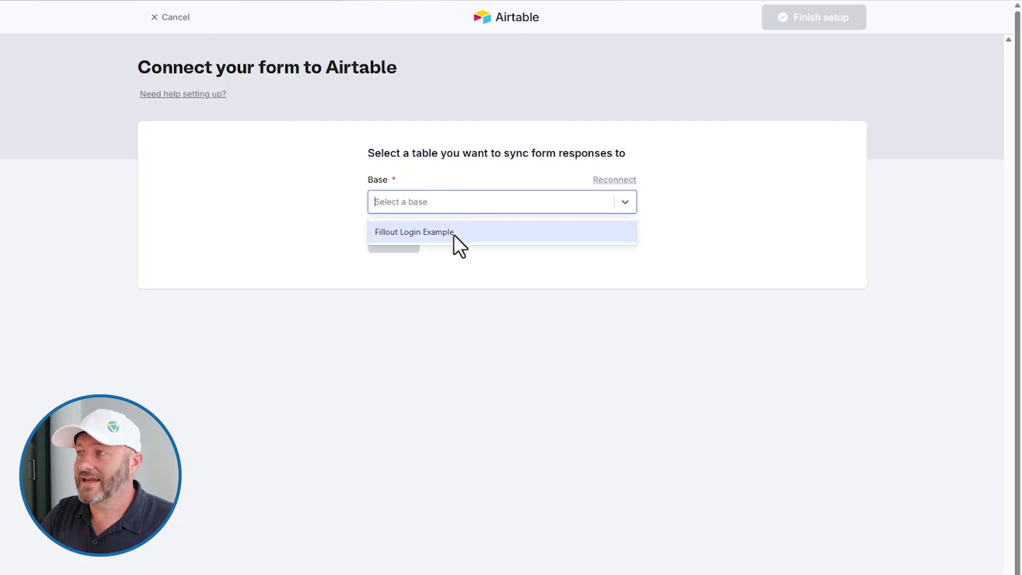
left_click(454, 233)
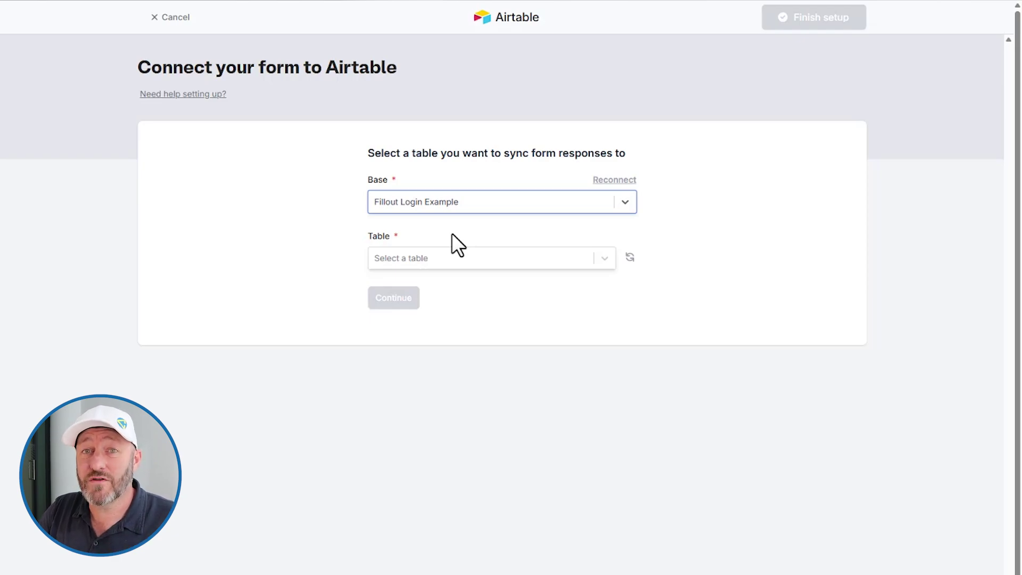
left_click(445, 263)
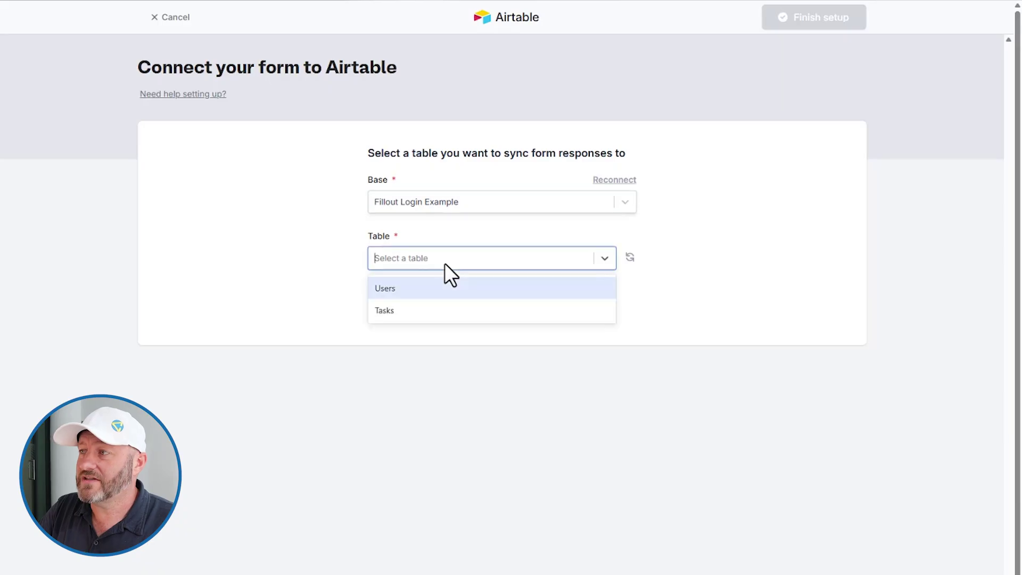
left_click(415, 290)
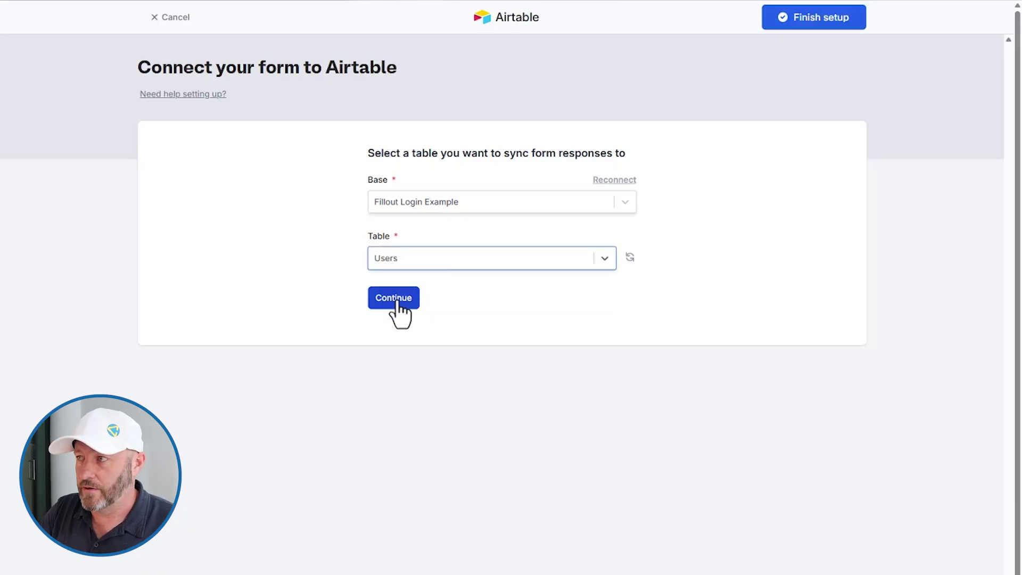
left_click(394, 298)
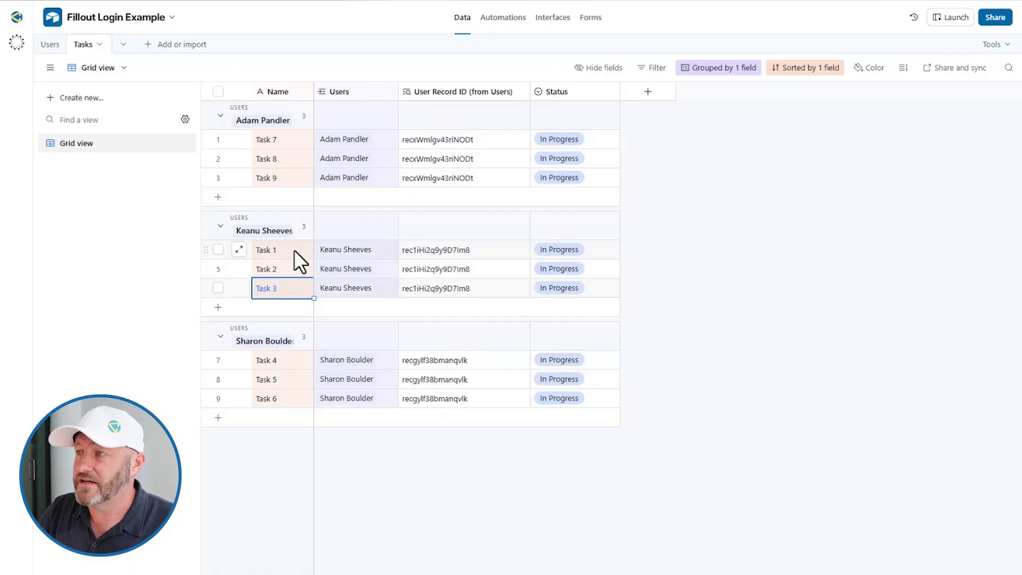
Step: Check Task 1's Status options without changing them, then switch to the Users table
double_click(571, 253)
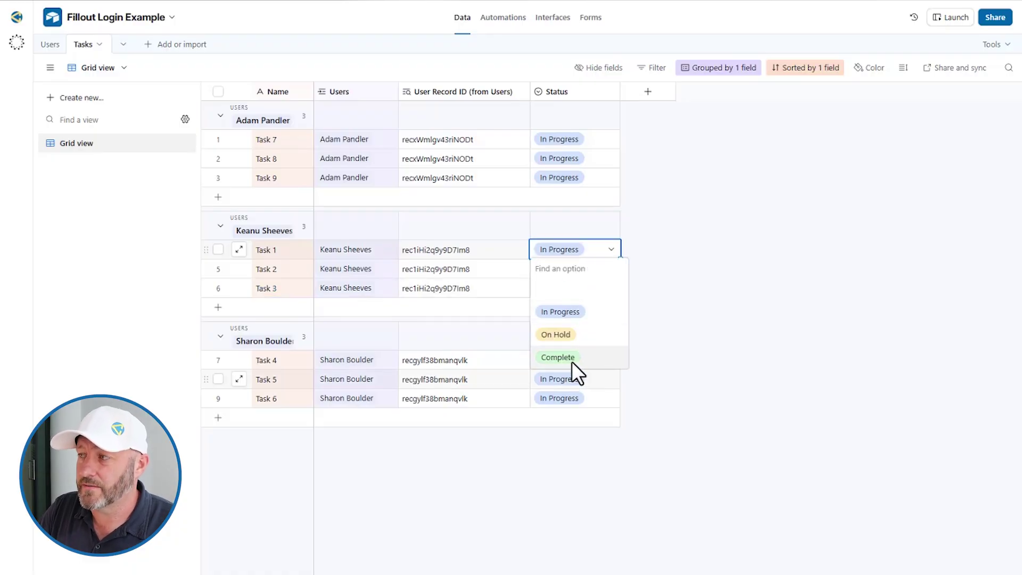
left_click(746, 337)
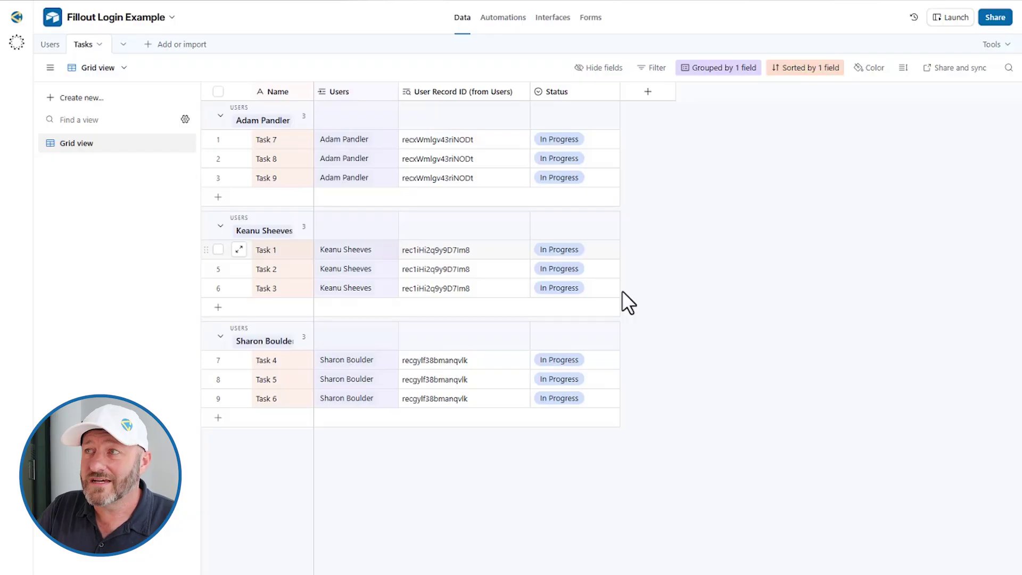
left_click(50, 45)
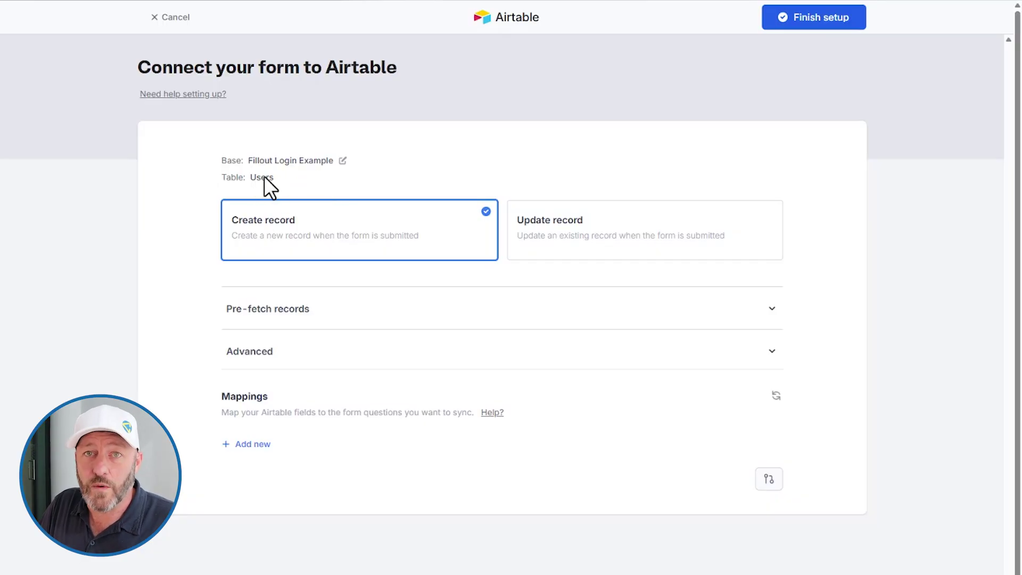
Step: Add a run condition requiring Email to equal the first sample e-mail address
left_click(769, 482)
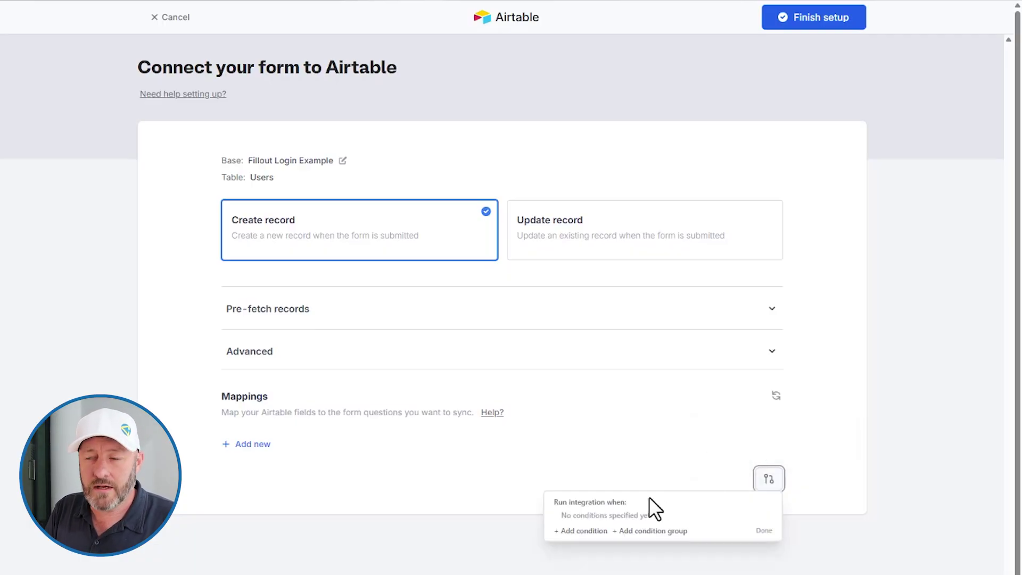
left_click(586, 531)
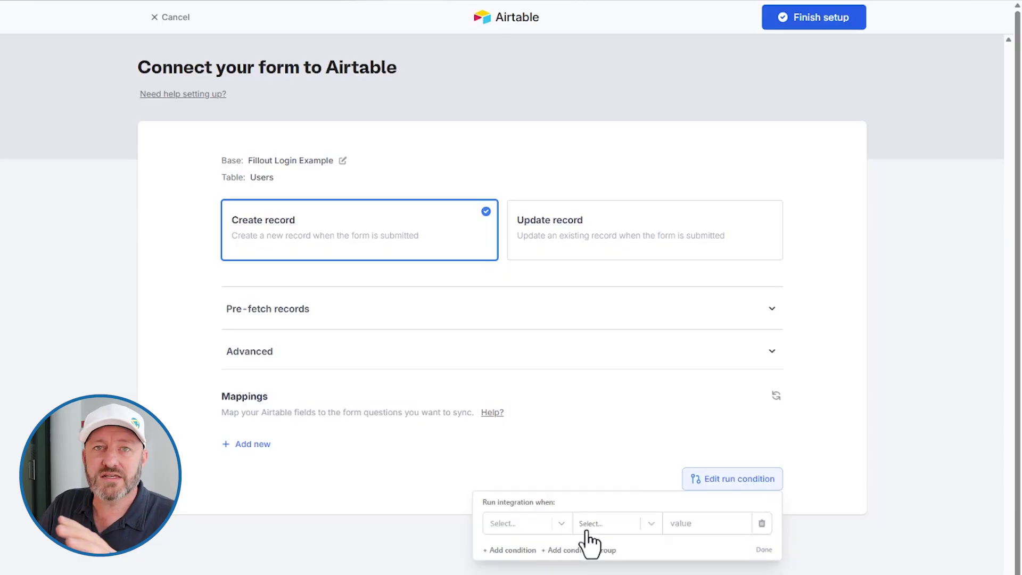
left_click(537, 523)
left_click(559, 570)
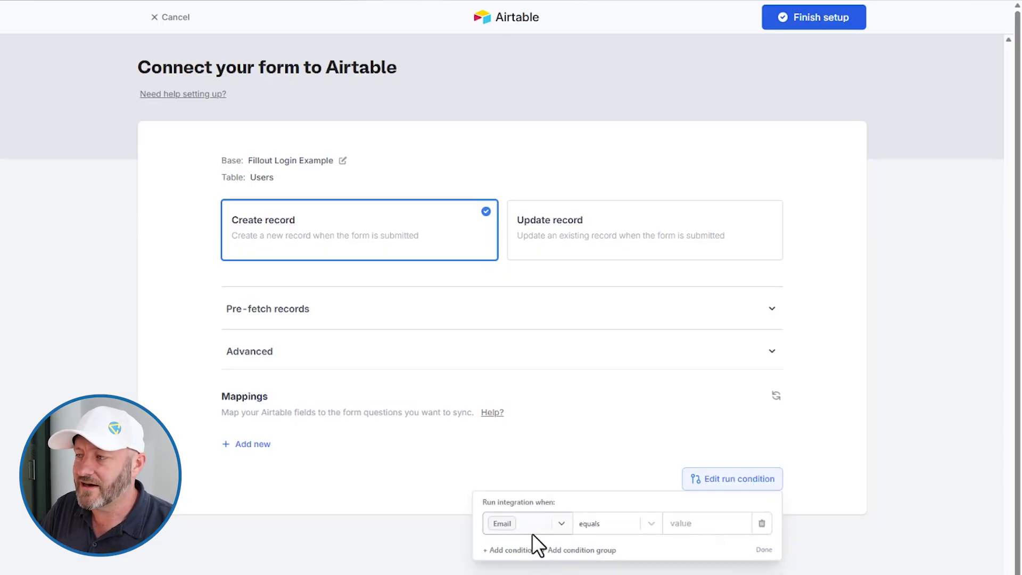
left_click(681, 523)
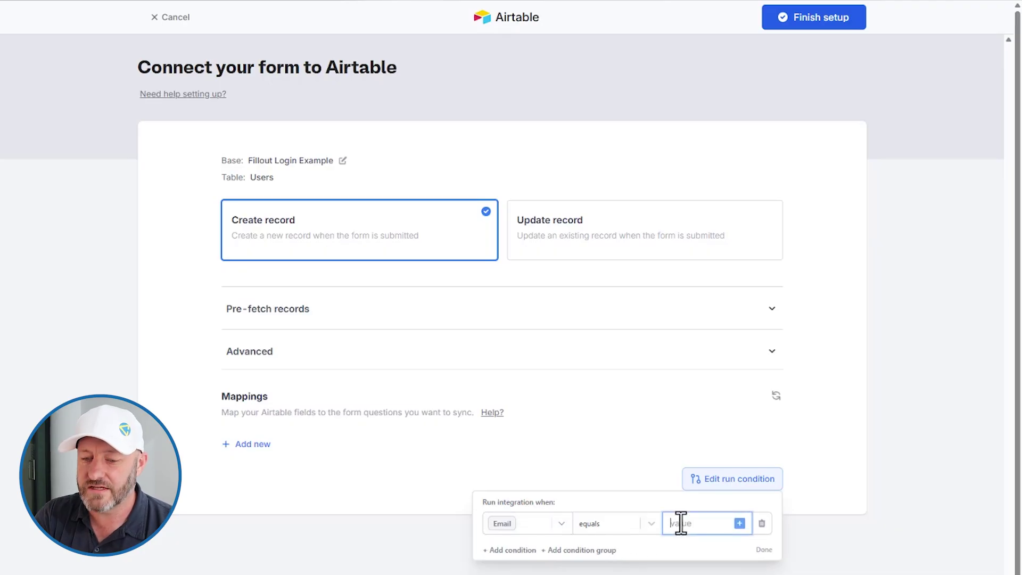
type("1@")
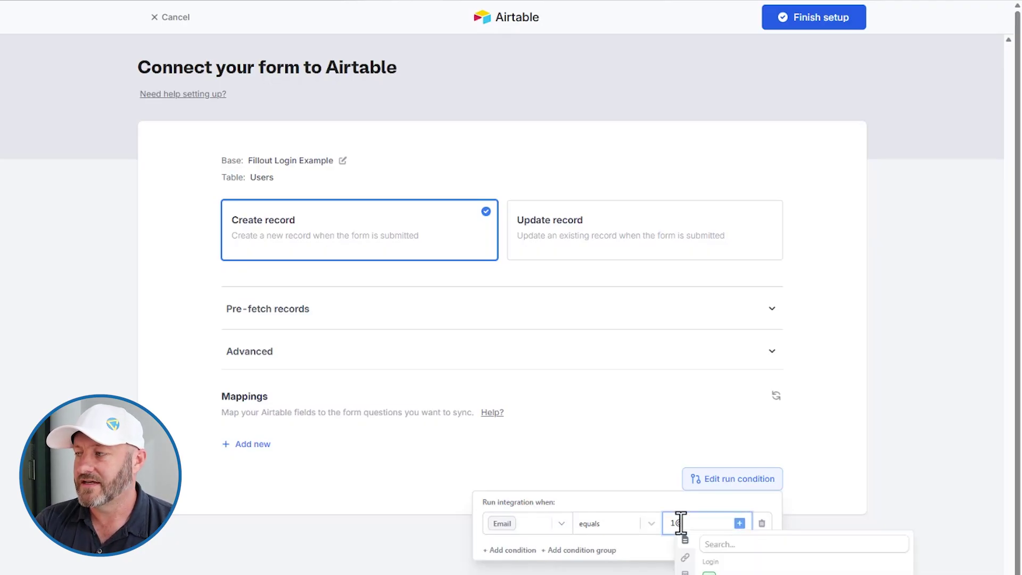
type("sample.com")
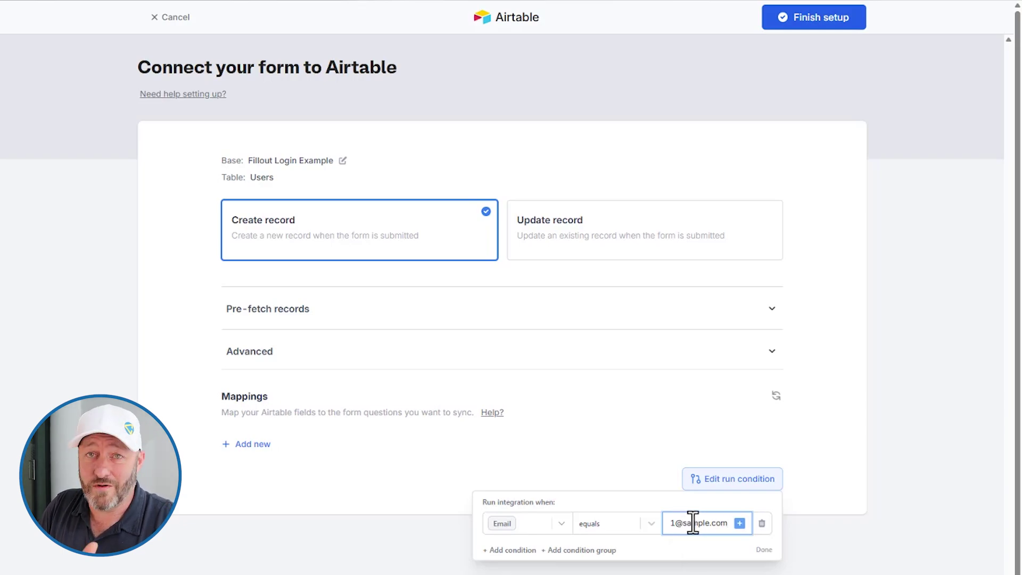
Step: Add a second Email-equals condition for the second sample address and finish the integration setup
left_click(510, 550)
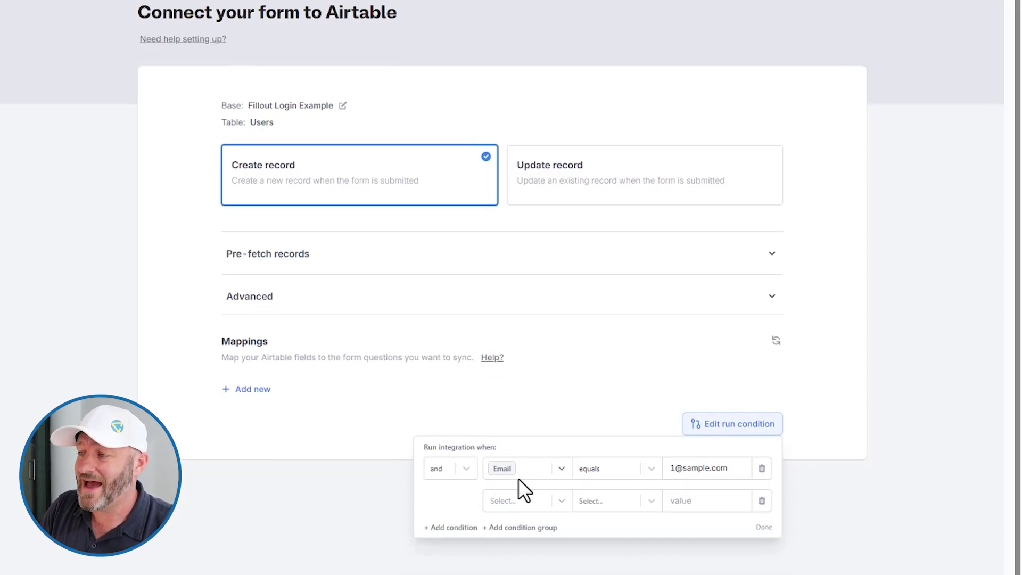
left_click(519, 424)
left_click(526, 471)
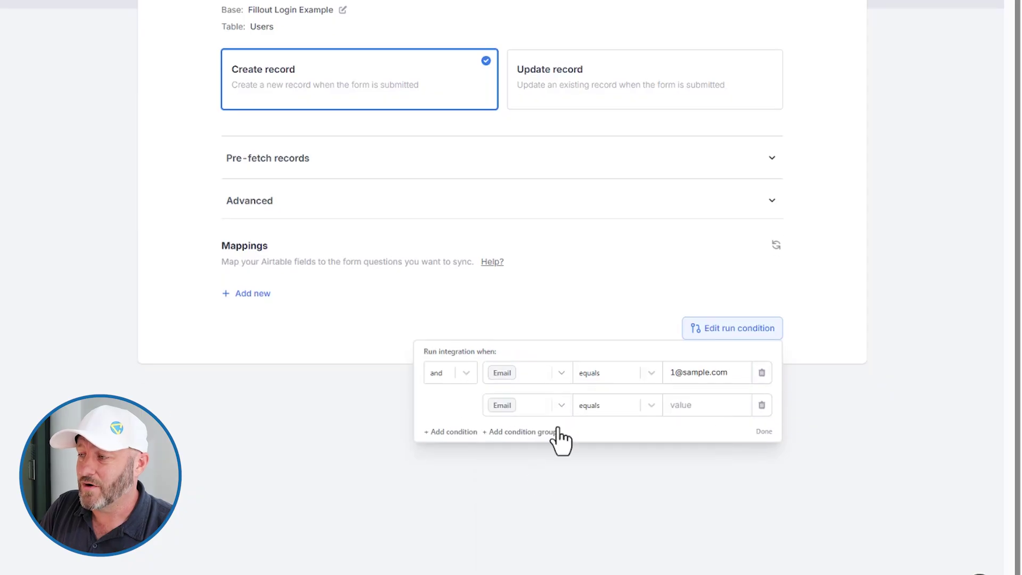
left_click(683, 404)
type("2@")
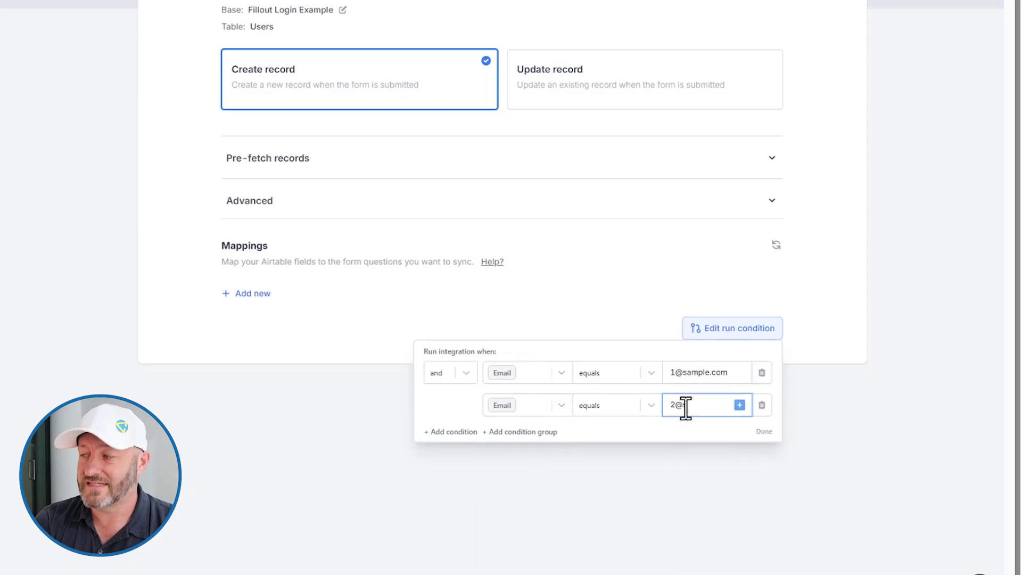
type("sample.com")
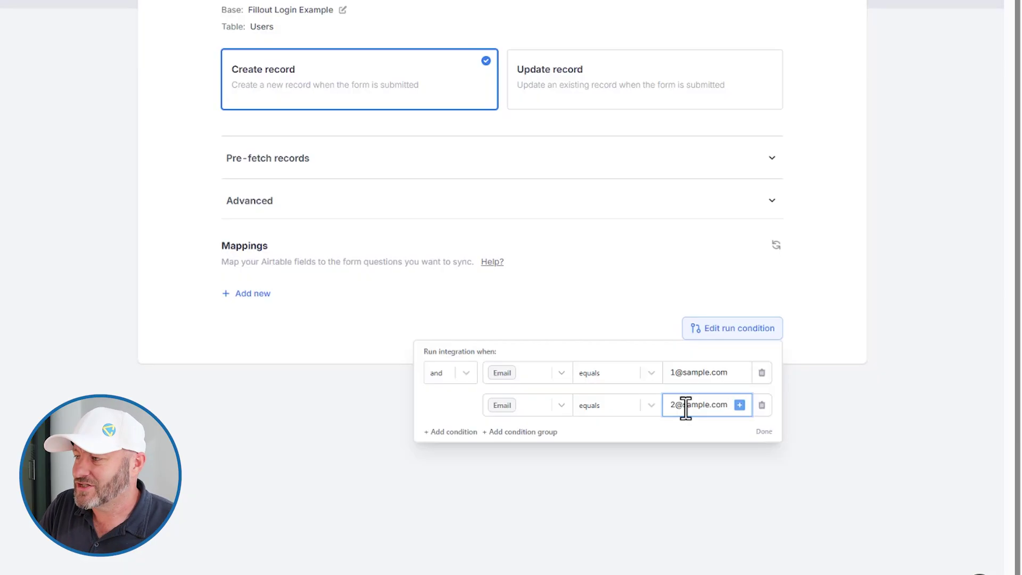
left_click(764, 432)
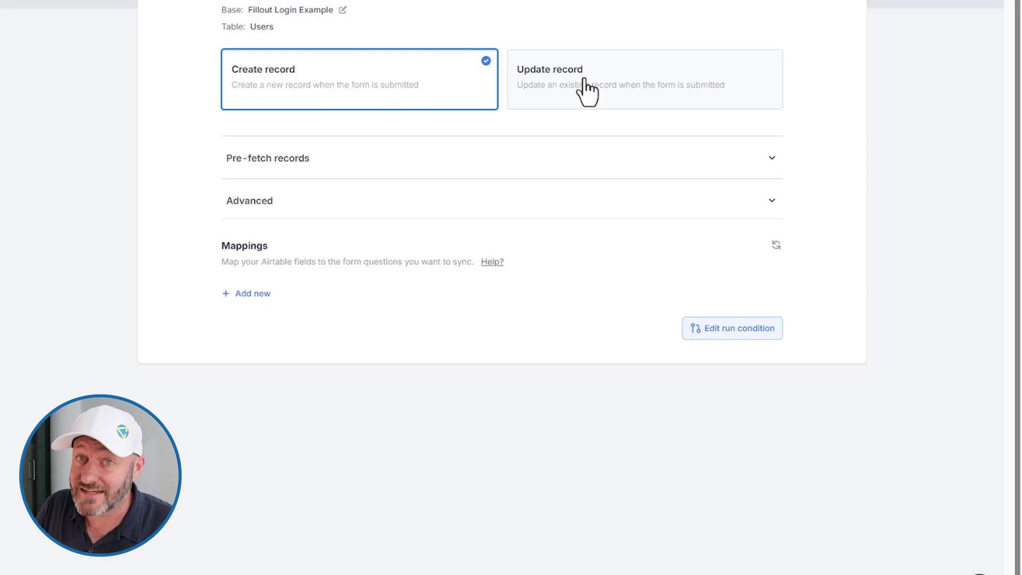
scroll(587, 23, "up", 3)
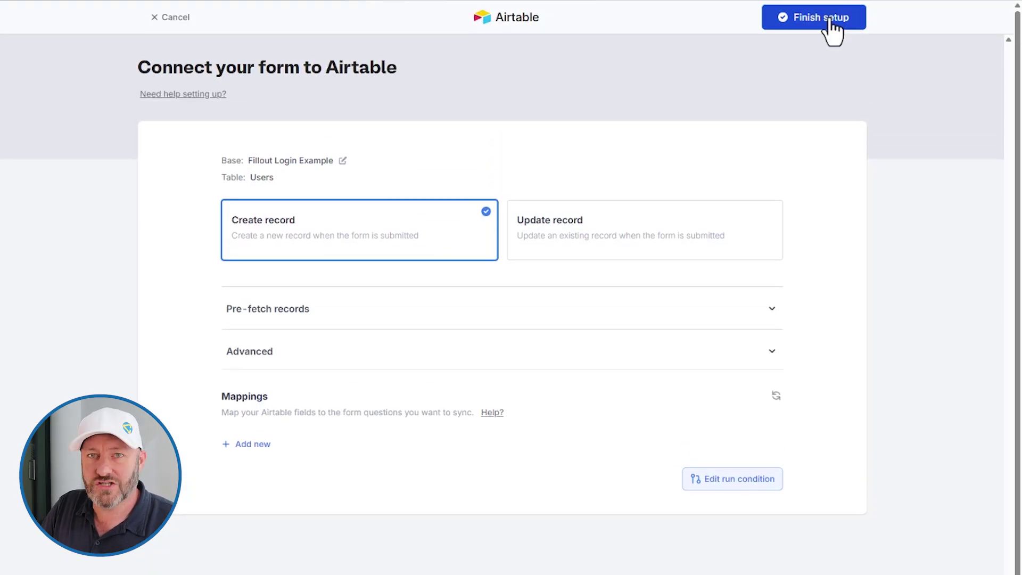
left_click(830, 22)
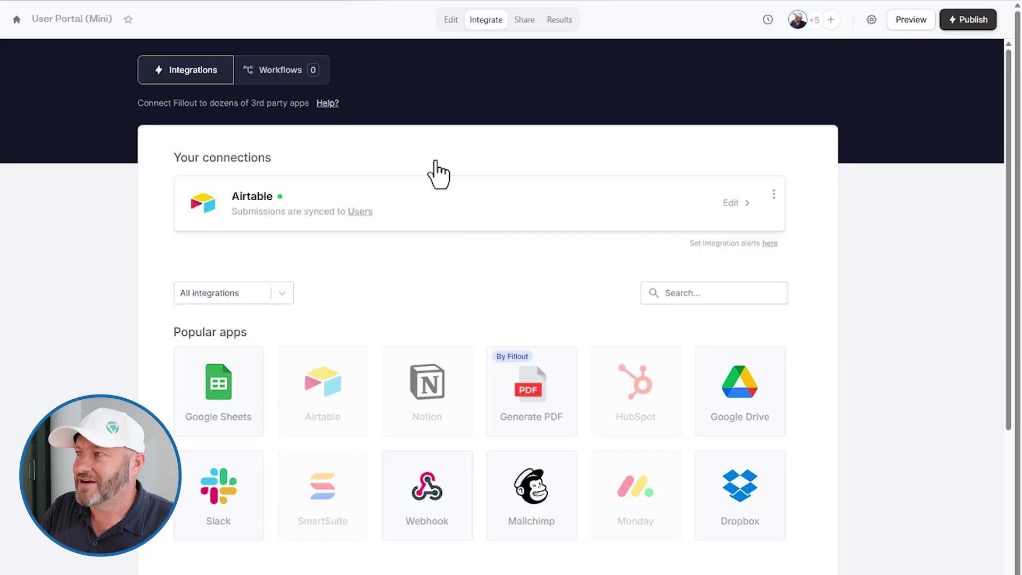
Step: Return from the Integrate page to the form editor
left_click(450, 21)
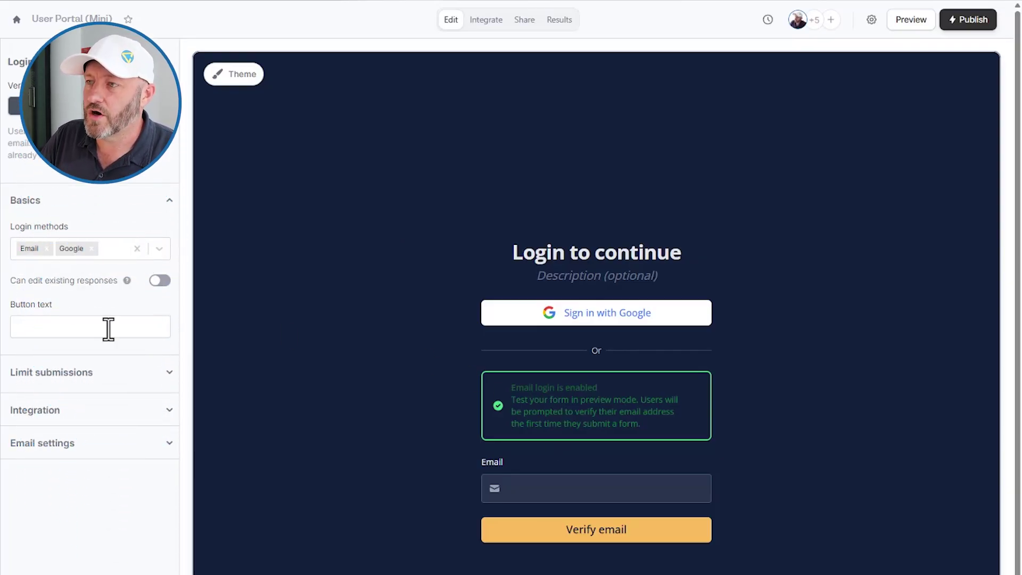
left_click(49, 444)
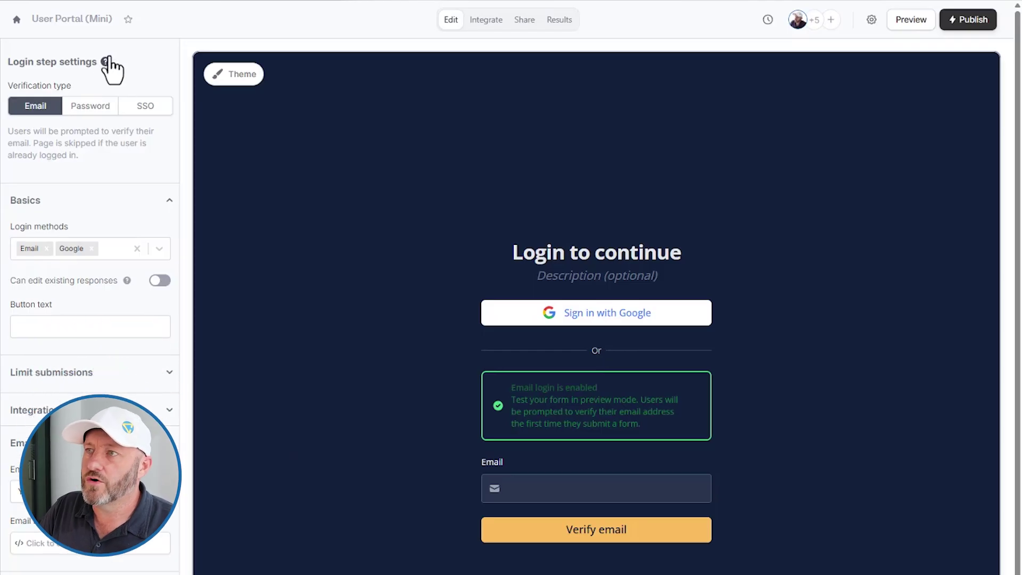
left_click(86, 107)
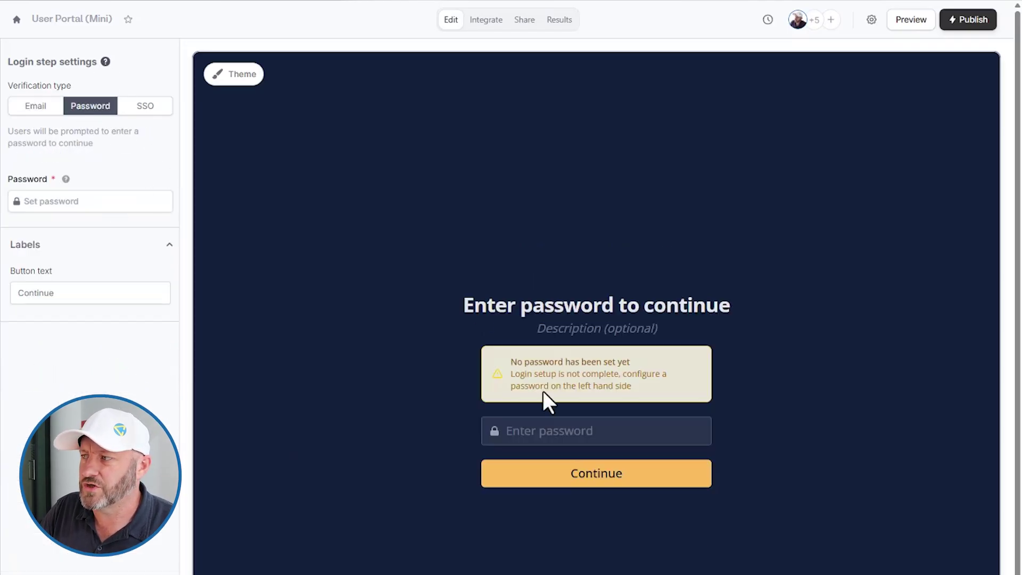
left_click(36, 106)
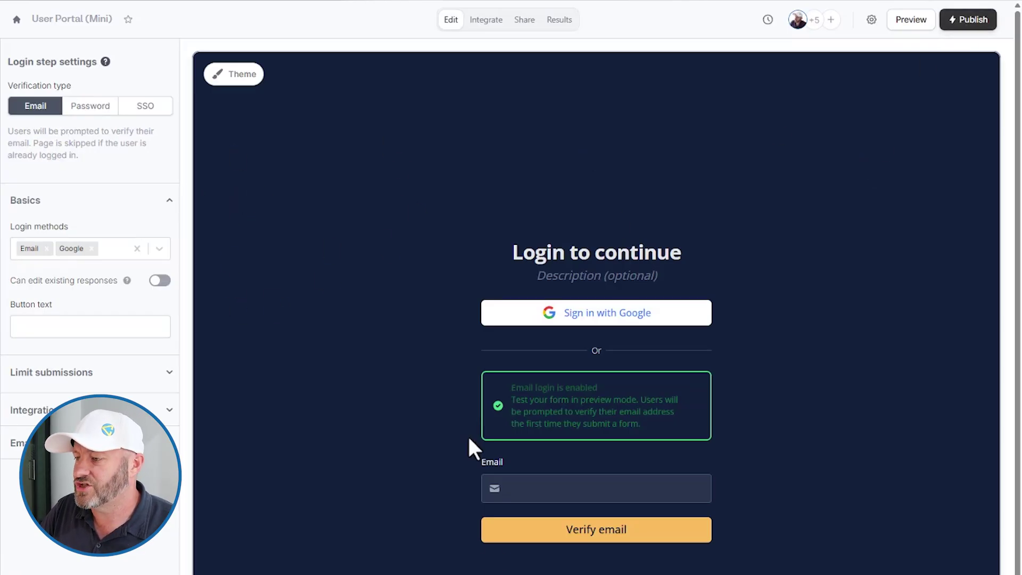
scroll(473, 447, "down", 1)
scroll(493, 334, "down", 3)
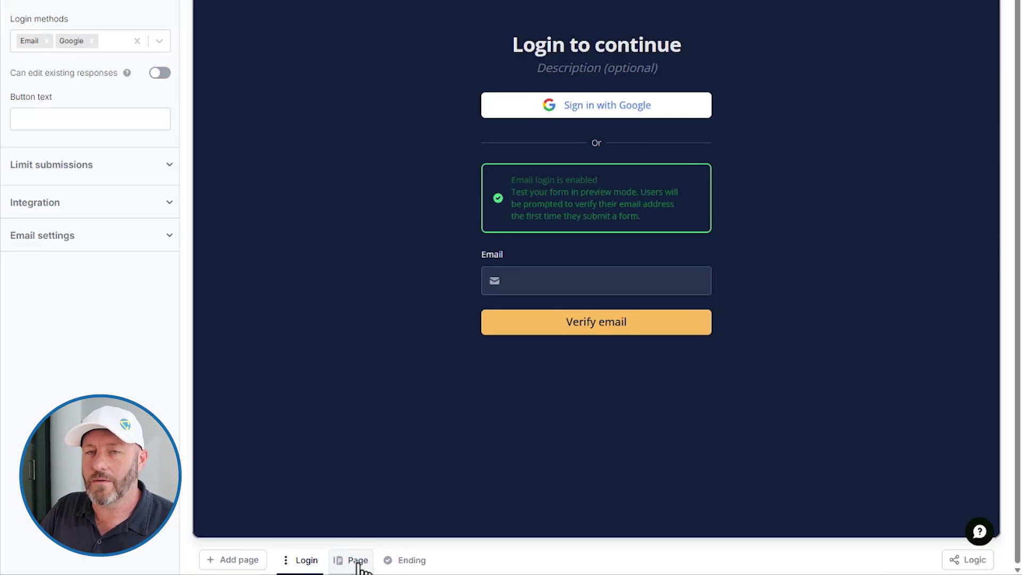
Step: Open the question page, clear the 'logi' field search, and switch back to Airtable
left_click(358, 561)
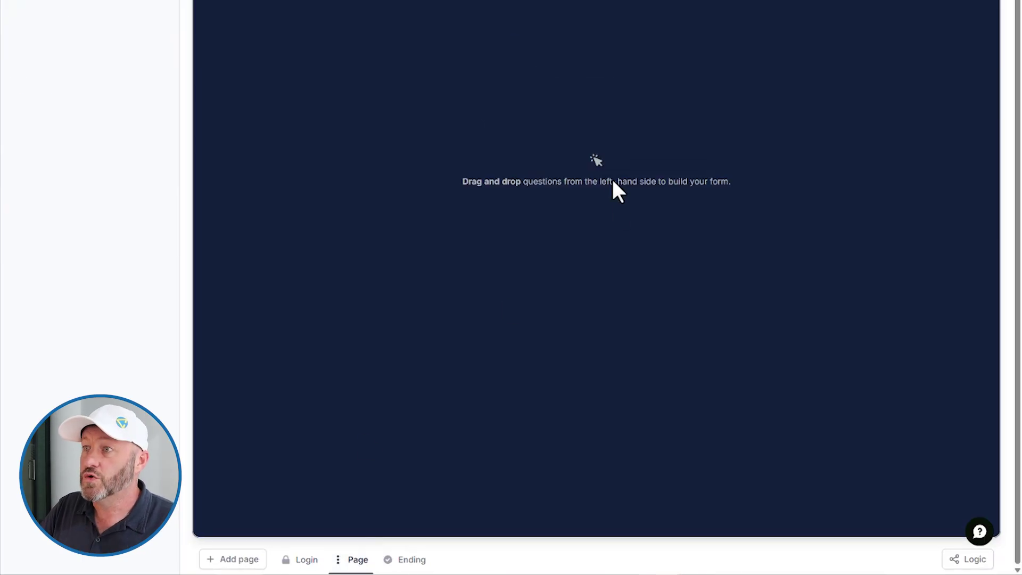
scroll(354, 64, "up", 4)
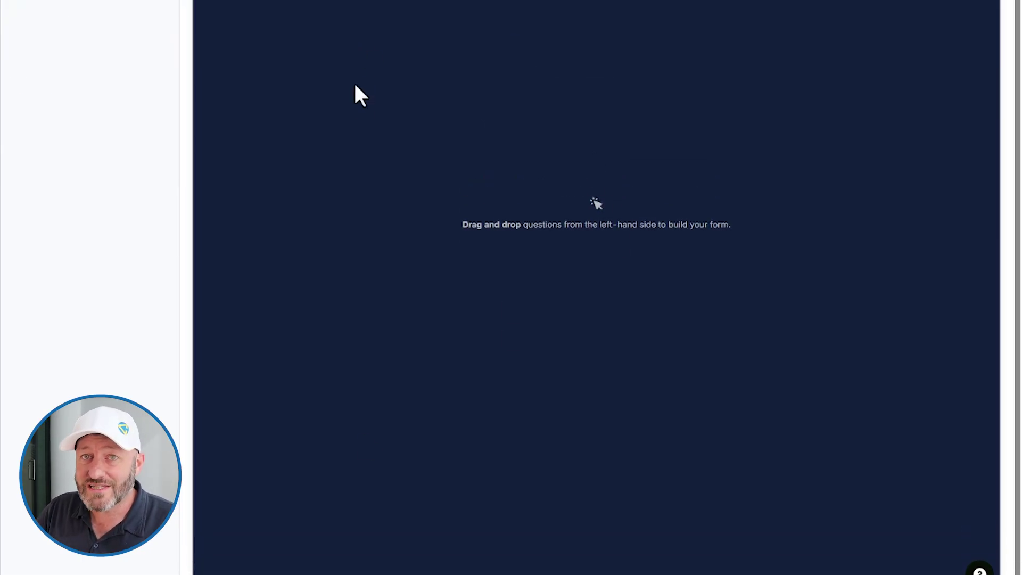
double_click(66, 84)
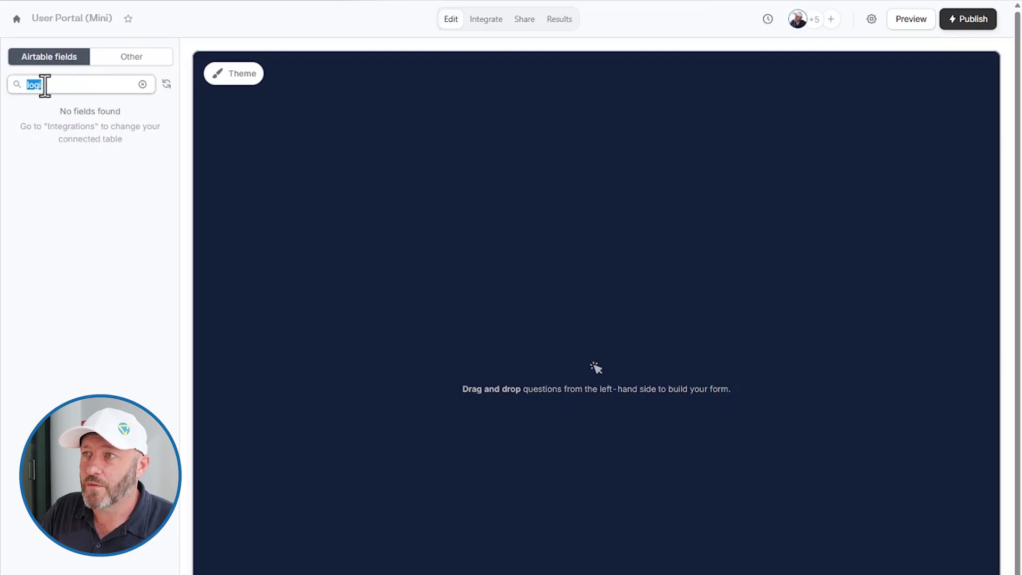
left_click(142, 84)
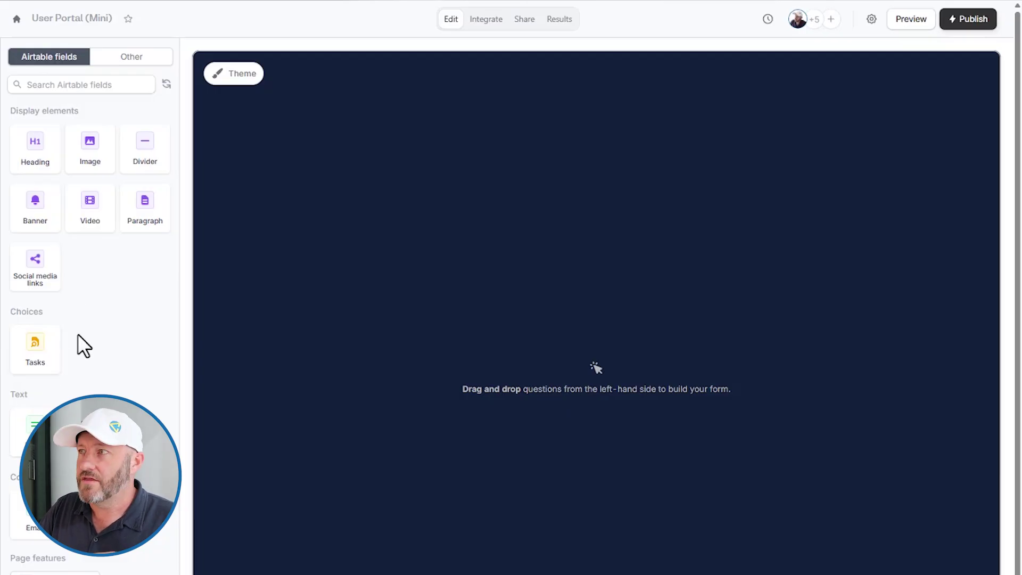
left_click(285, 7)
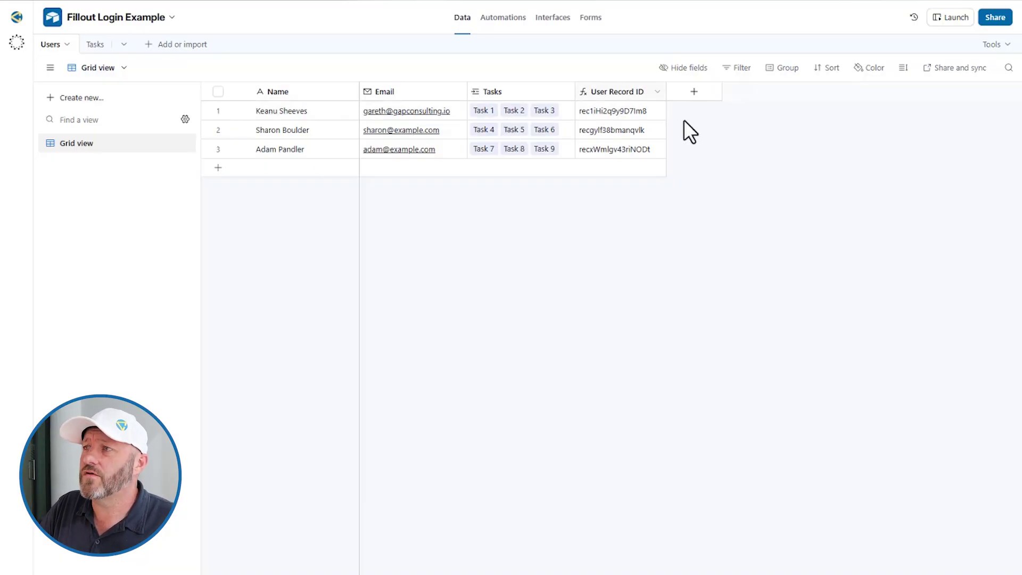
left_click(308, 114)
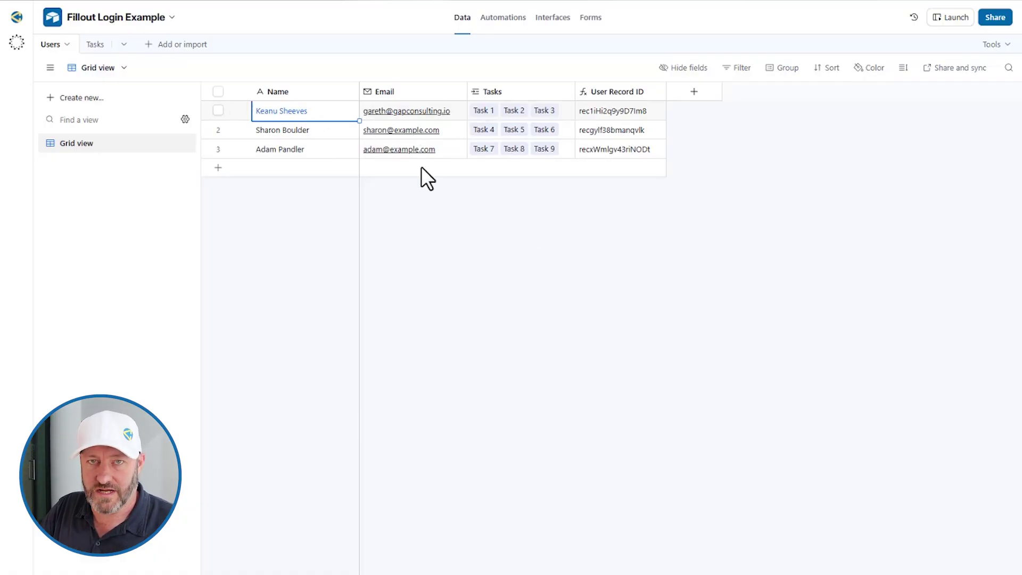
left_click(387, 112)
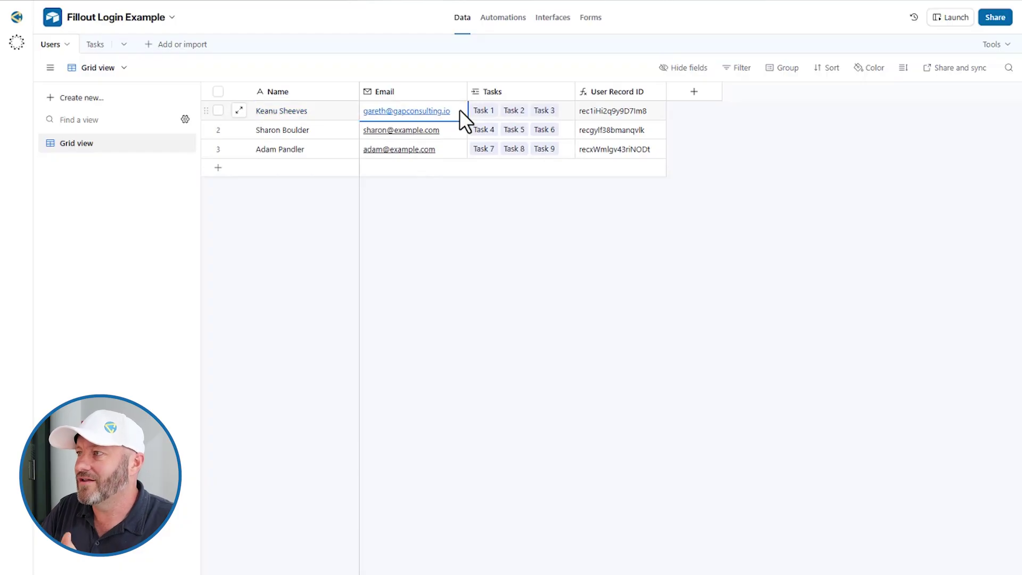
left_click(504, 114)
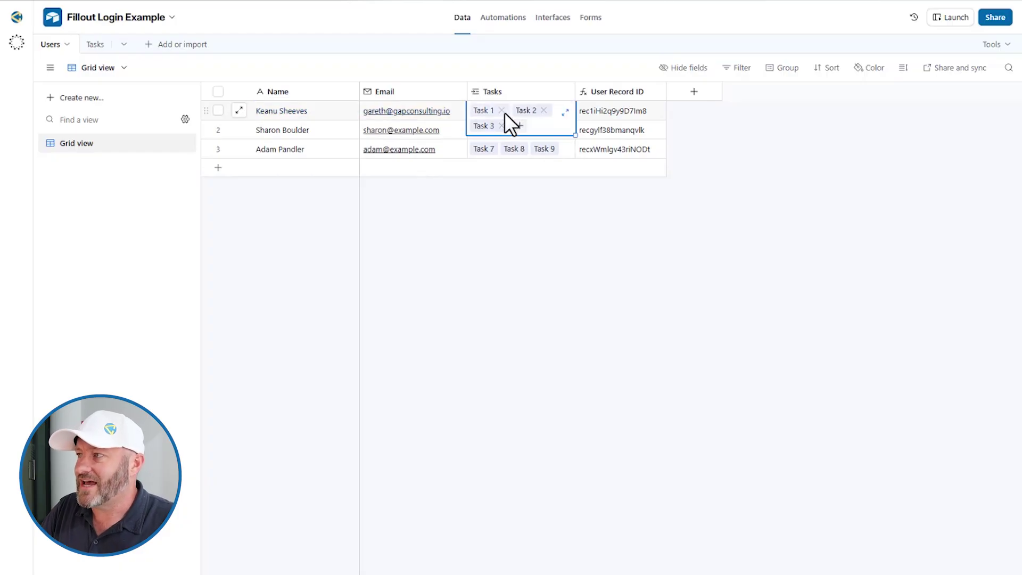
left_click(612, 113)
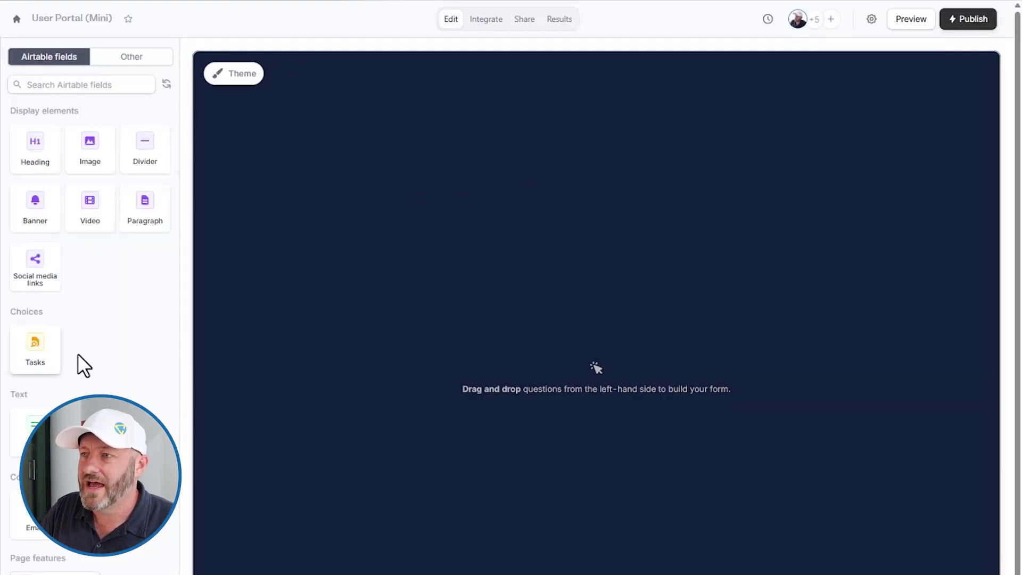
Step: Add a Tasks field labelled 'Select Tasks that You have Completed' and preview its task options
left_click(32, 351)
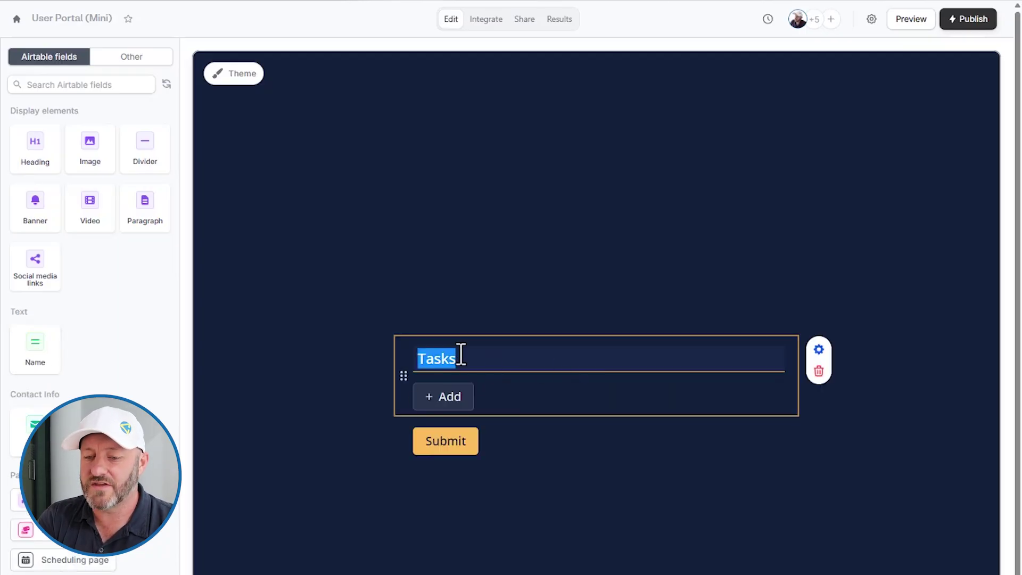
type("Select")
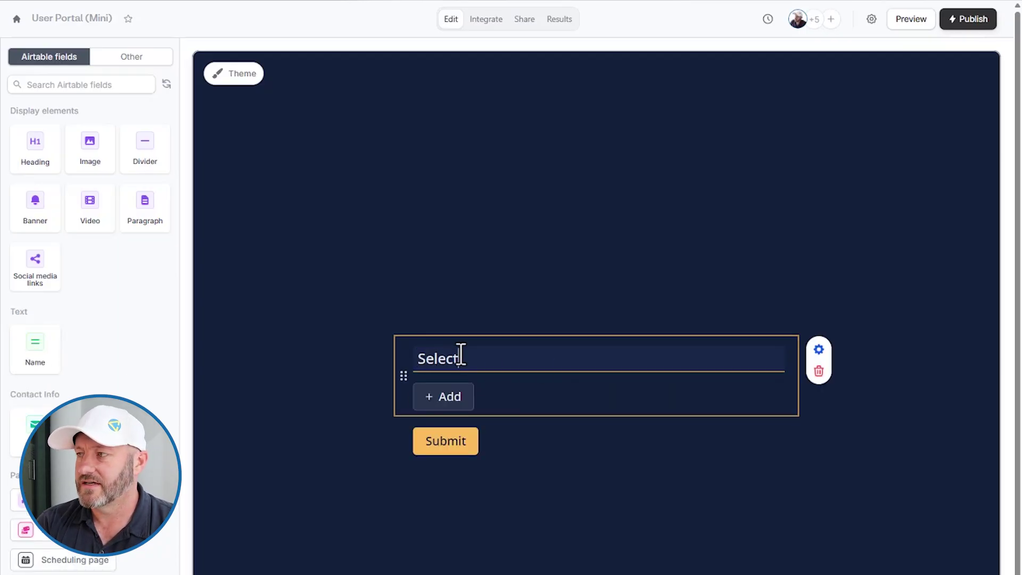
type(" Tasks that ")
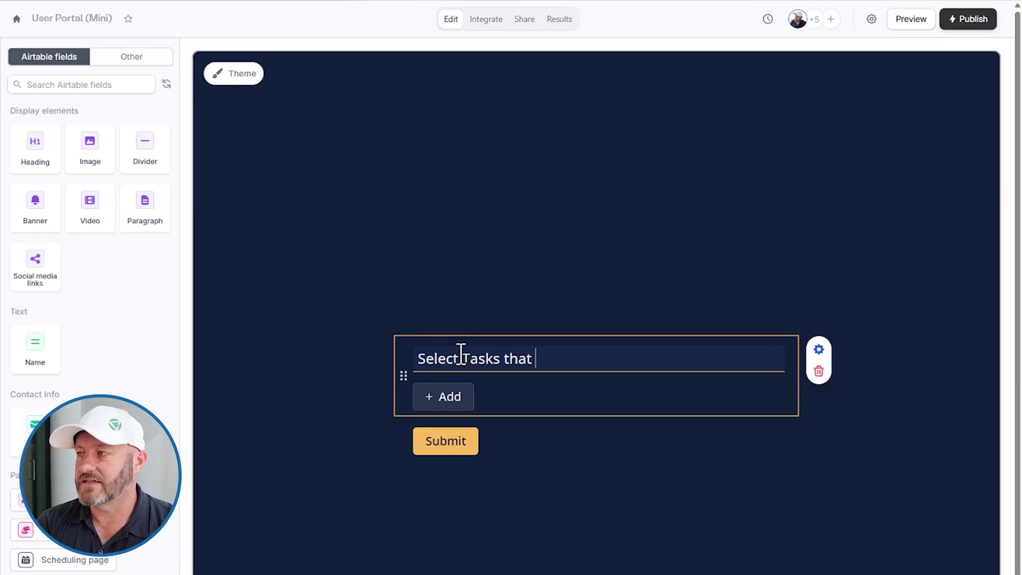
type("You ")
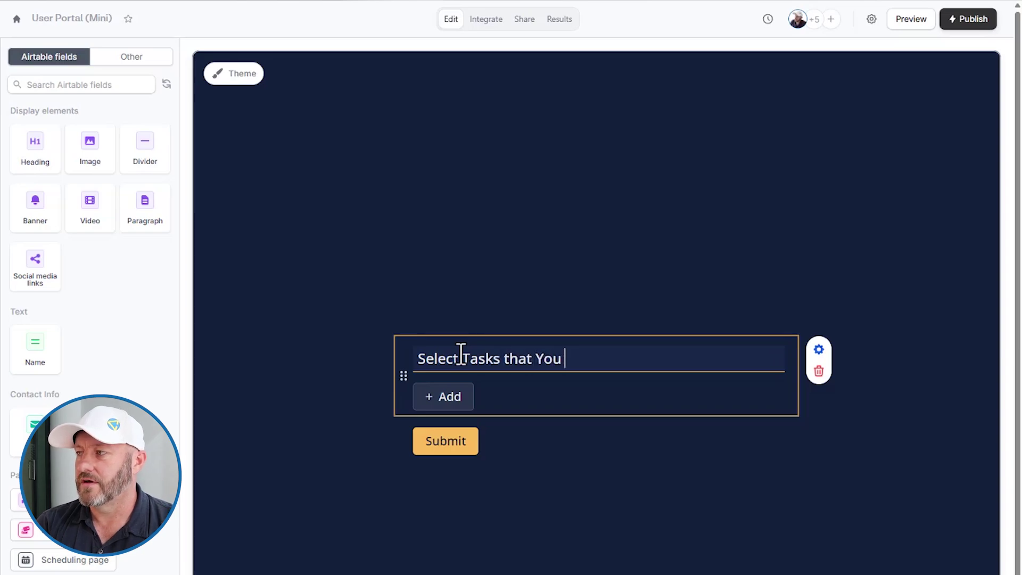
type("have Complete")
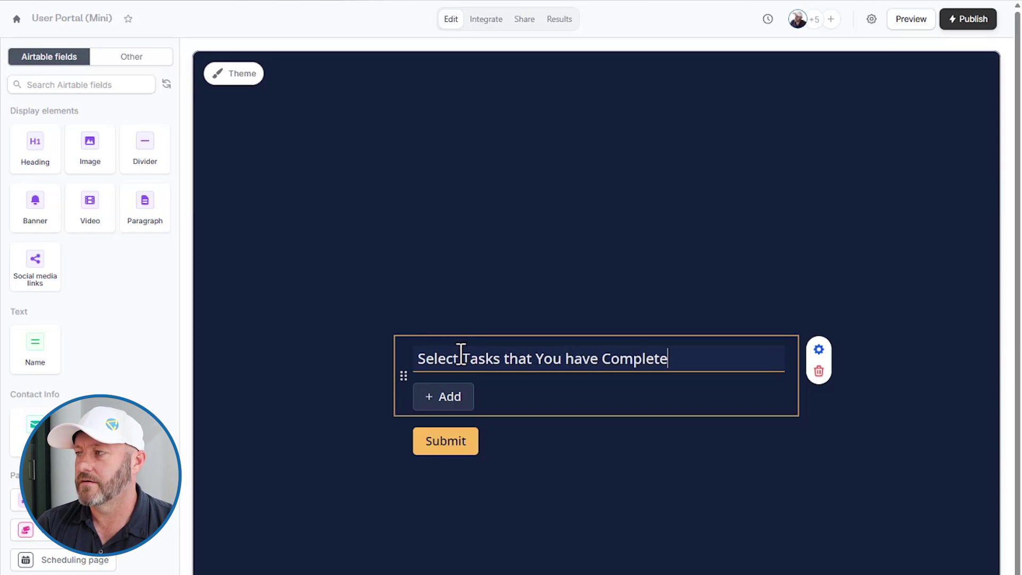
type("d")
key("Return")
key("BackSpace")
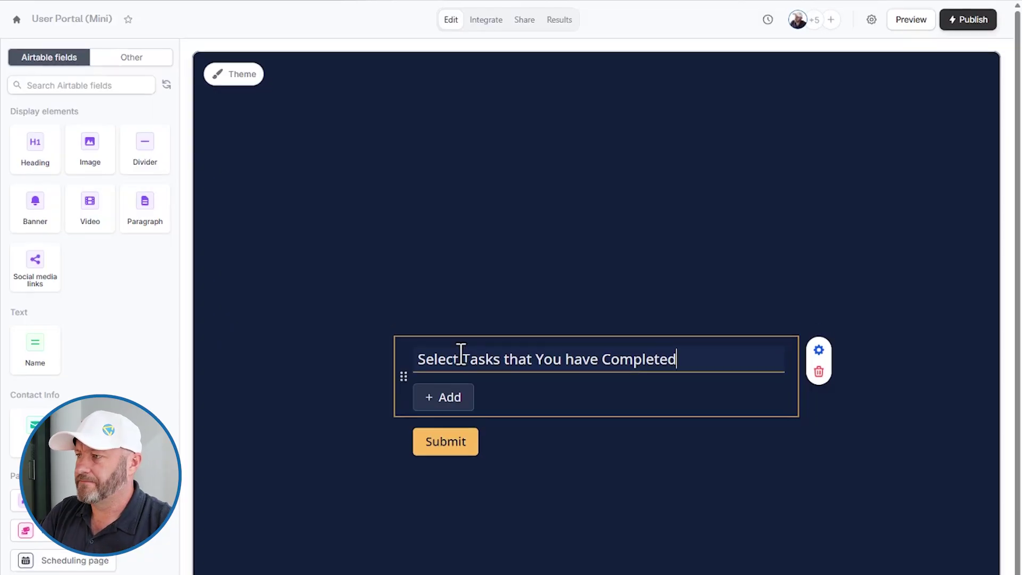
left_click(453, 404)
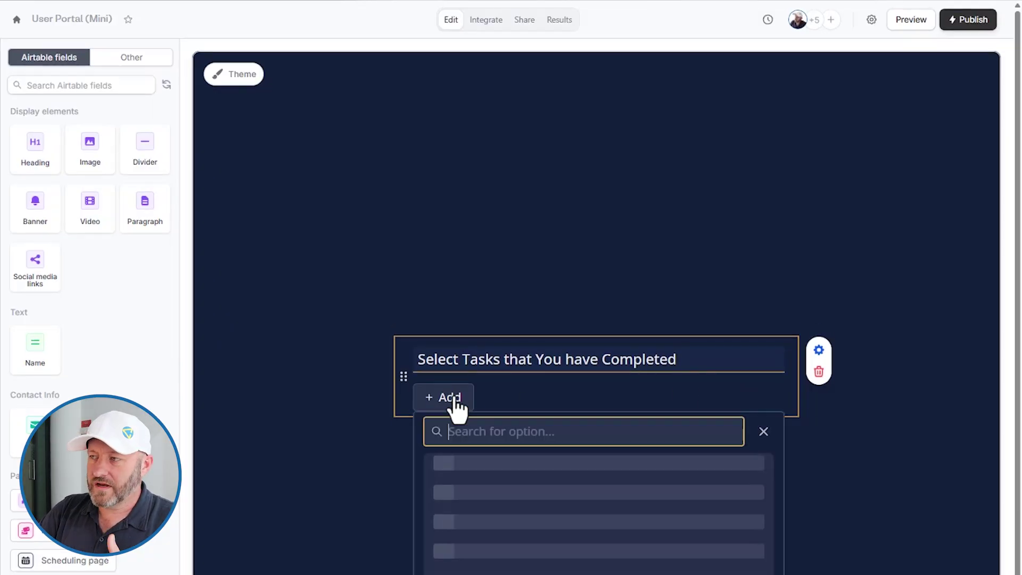
scroll(564, 515, "down", 6)
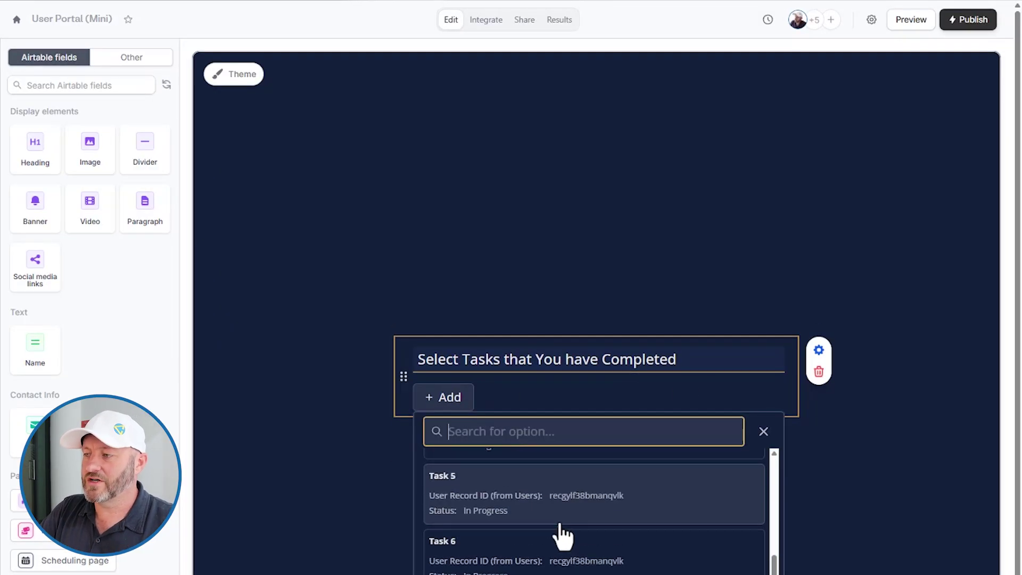
scroll(547, 566, "up", 6)
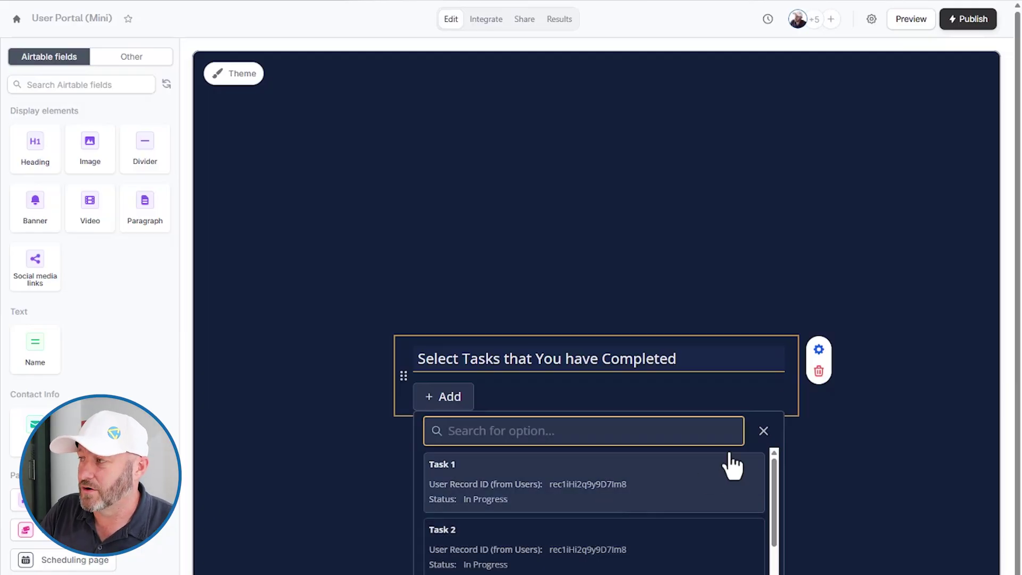
Step: Expand the Tasks field's advanced settings and begin adding a record filter
left_click(819, 350)
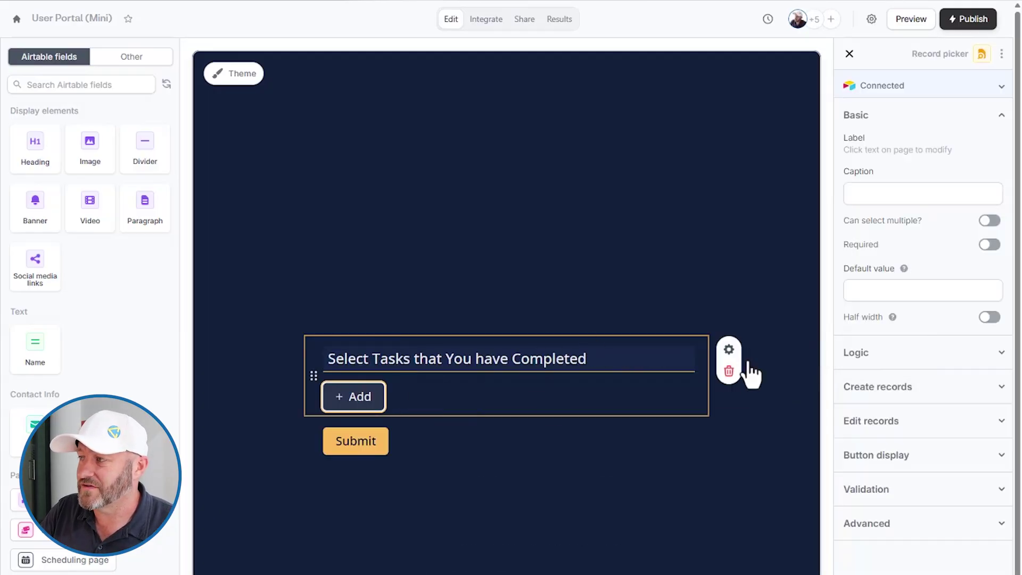
scroll(898, 435, "down", 1)
scroll(899, 436, "down", 4)
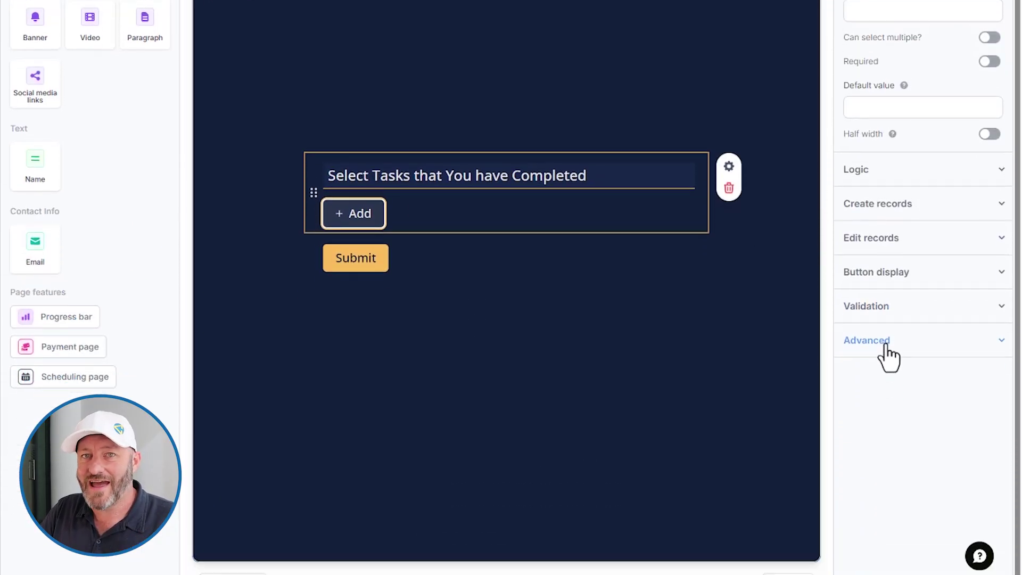
left_click(886, 343)
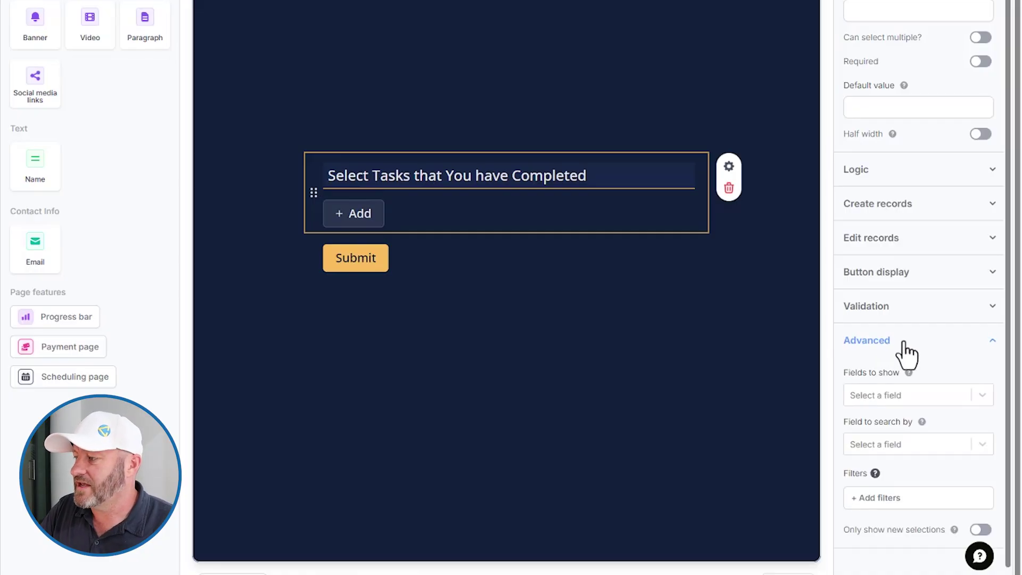
left_click(880, 475)
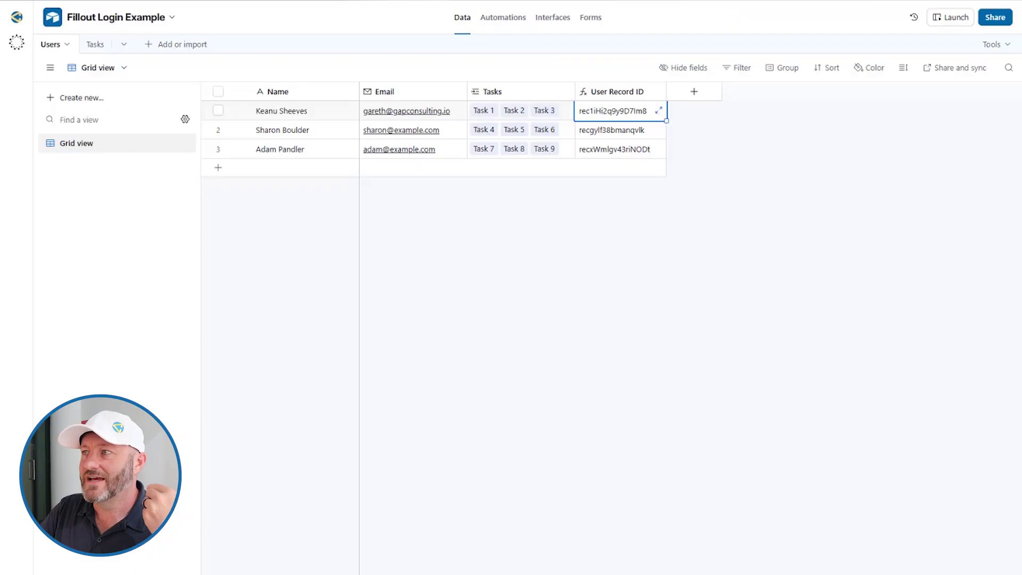
Step: Switch to the Tasks table and check Task 7's User Record ID (from Users) value
left_click(85, 45)
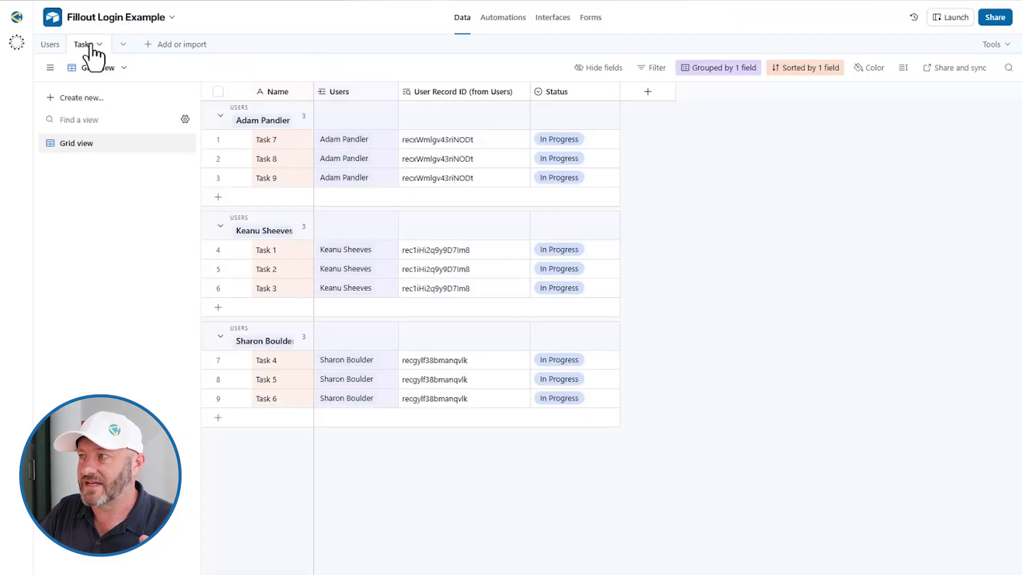
left_click(433, 138)
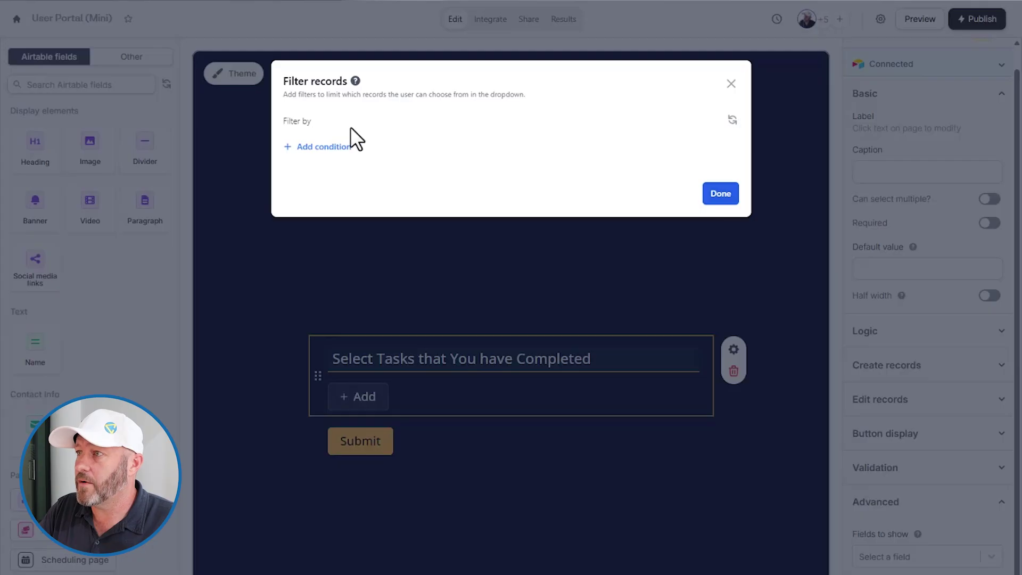
Step: Add a User Record ID (from Users) equals condition to the task picker filter, leaving its value empty
left_click(318, 147)
left_click(318, 147)
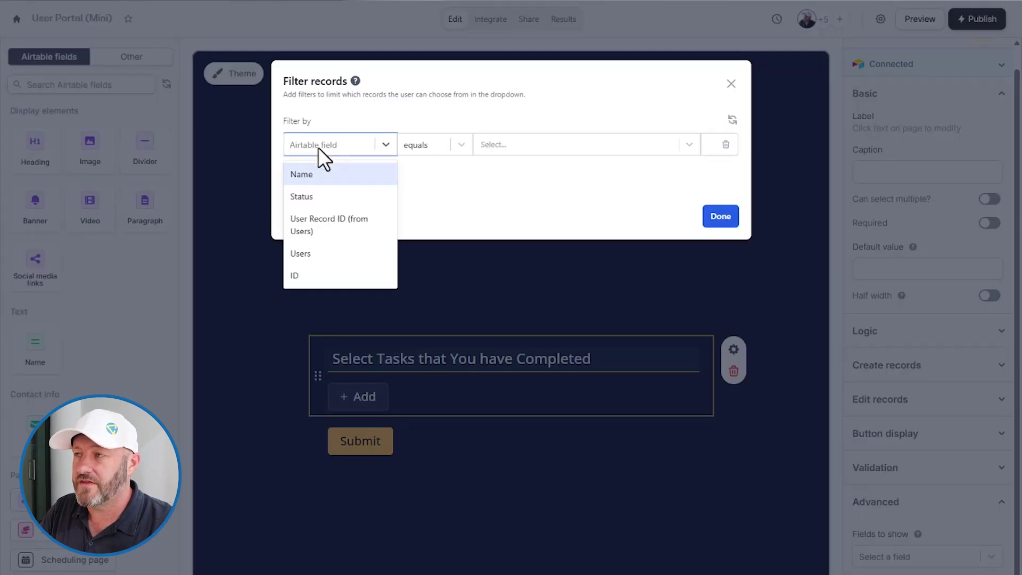
type("rec")
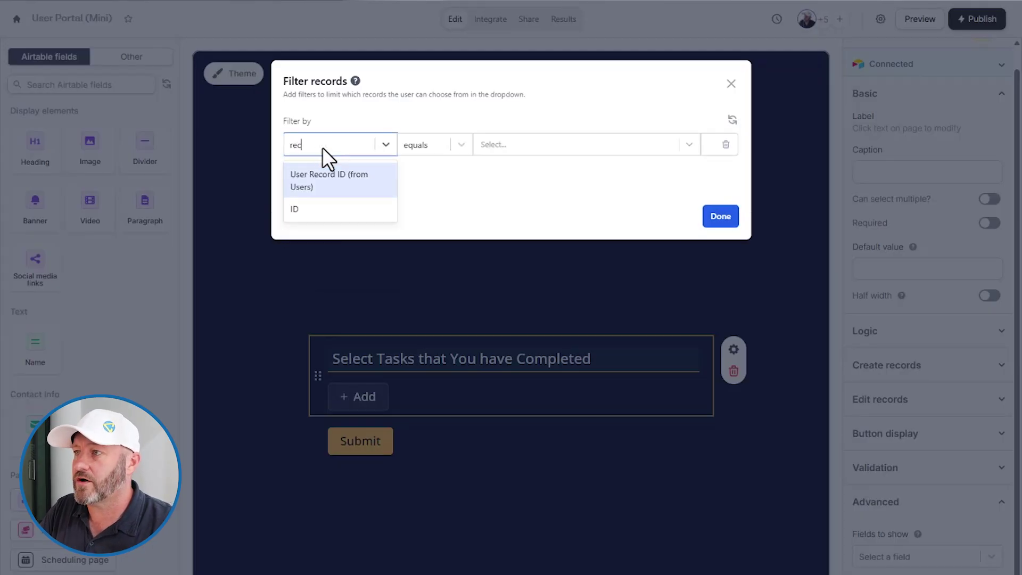
left_click(325, 183)
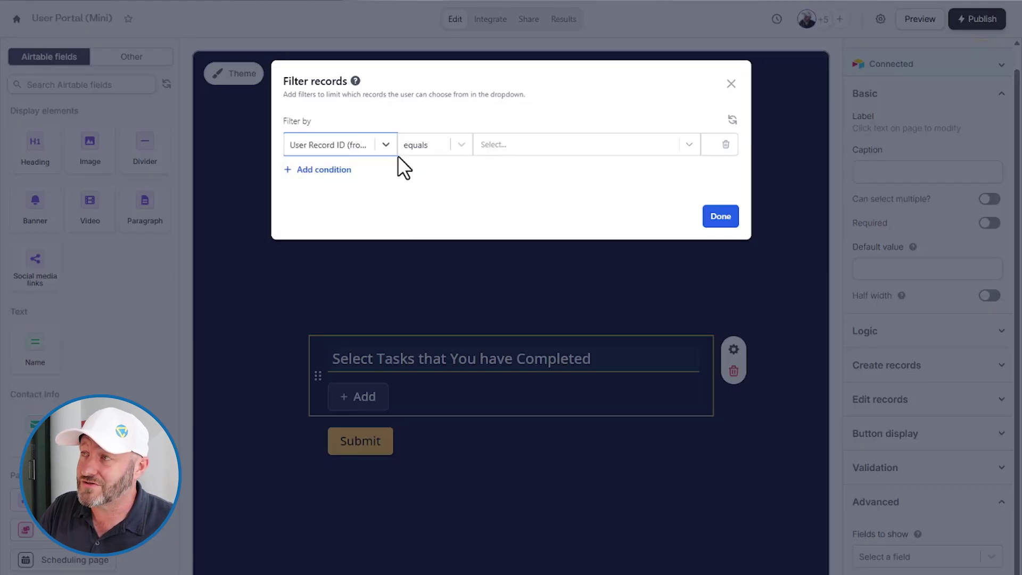
left_click(494, 148)
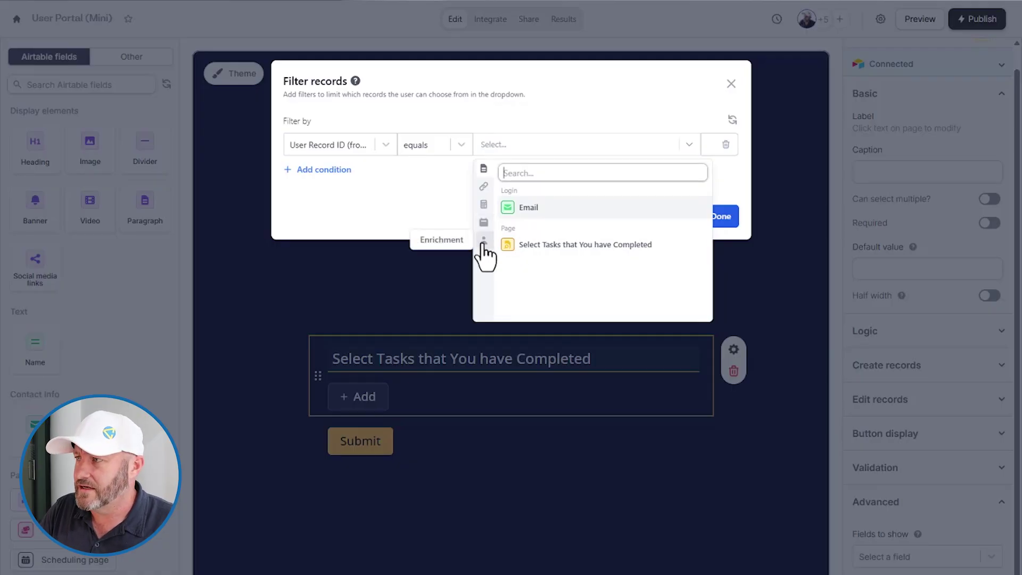
left_click(445, 205)
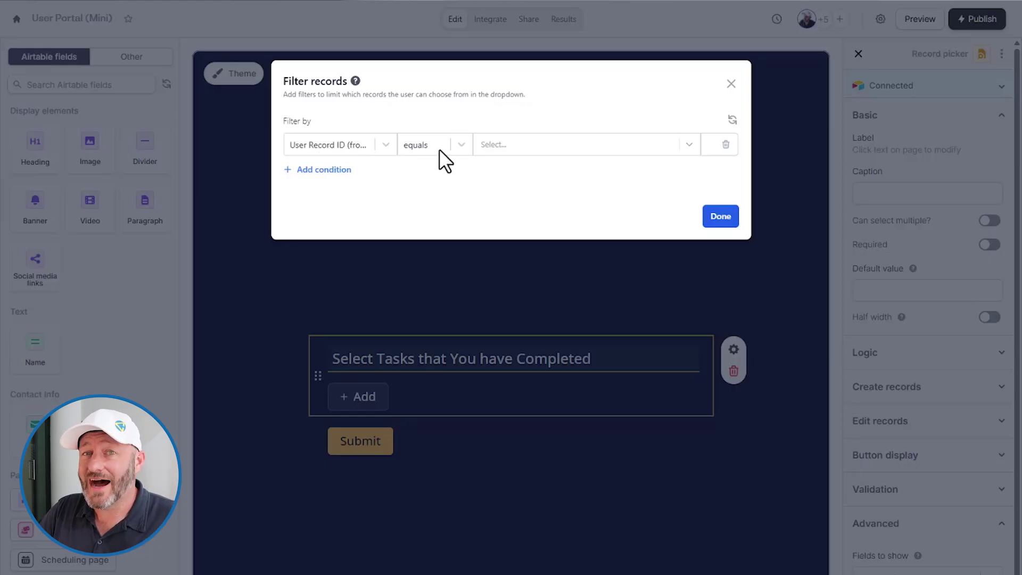
left_click(500, 147)
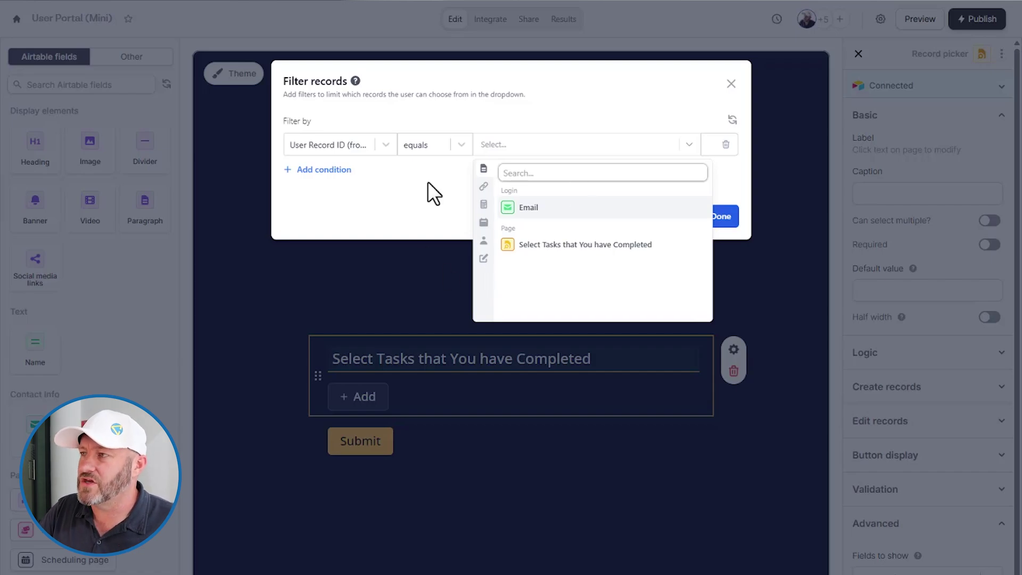
left_click(433, 193)
scroll(361, 320, "down", 4)
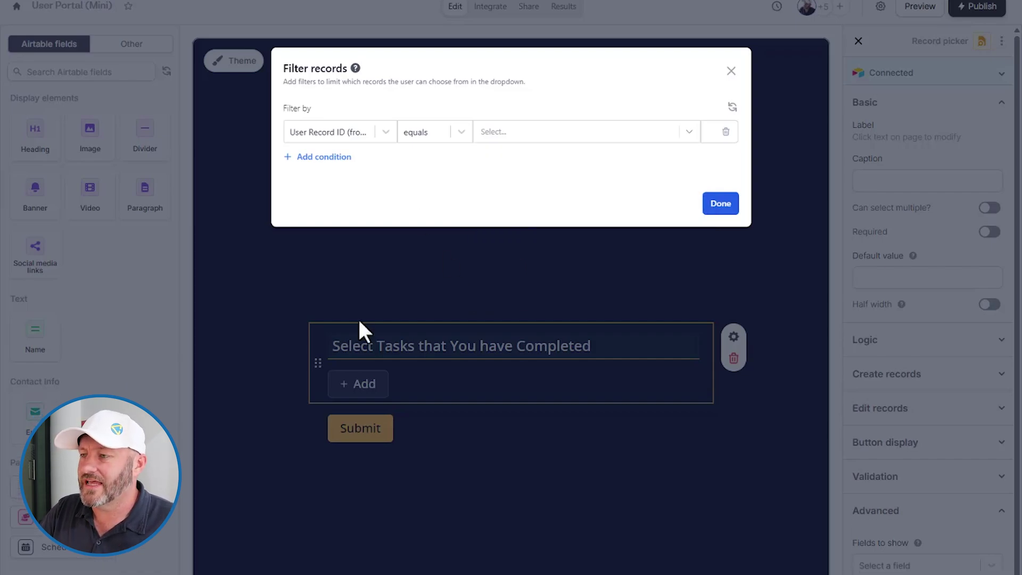
left_click(477, 285)
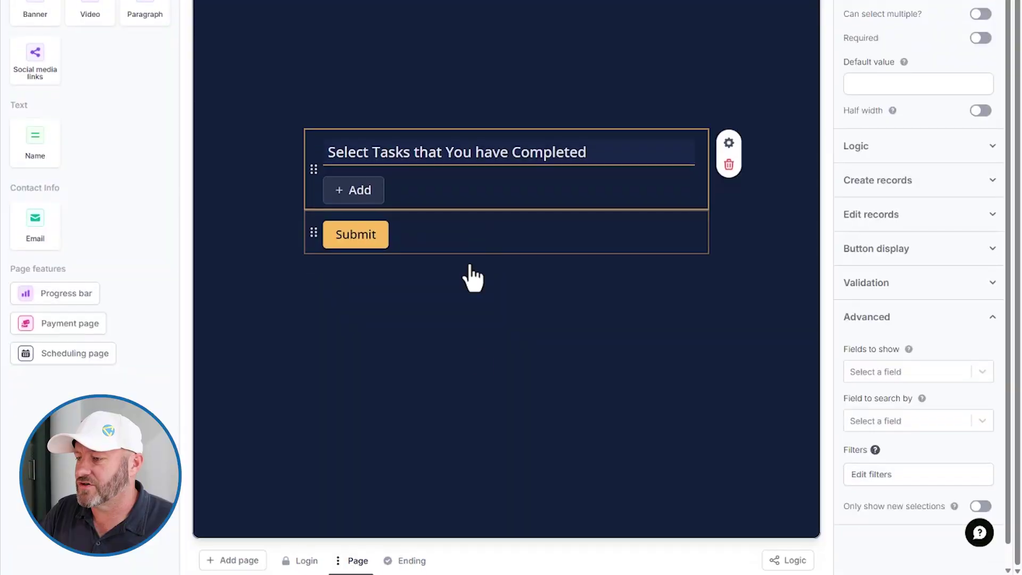
Step: On the Login page, connect to the Fillout Login Example base's Users table, matching the Email field
left_click(306, 560)
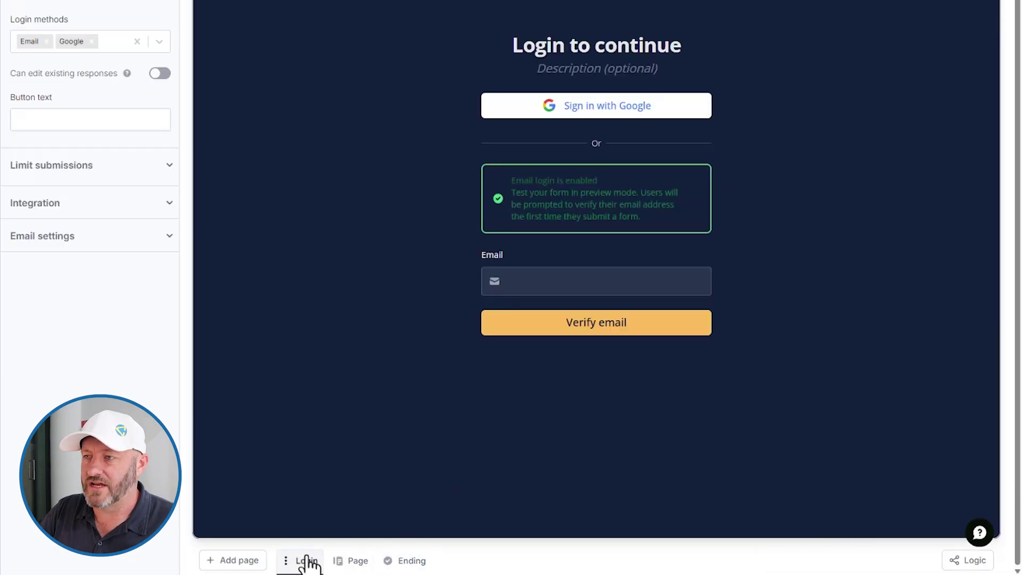
left_click(45, 214)
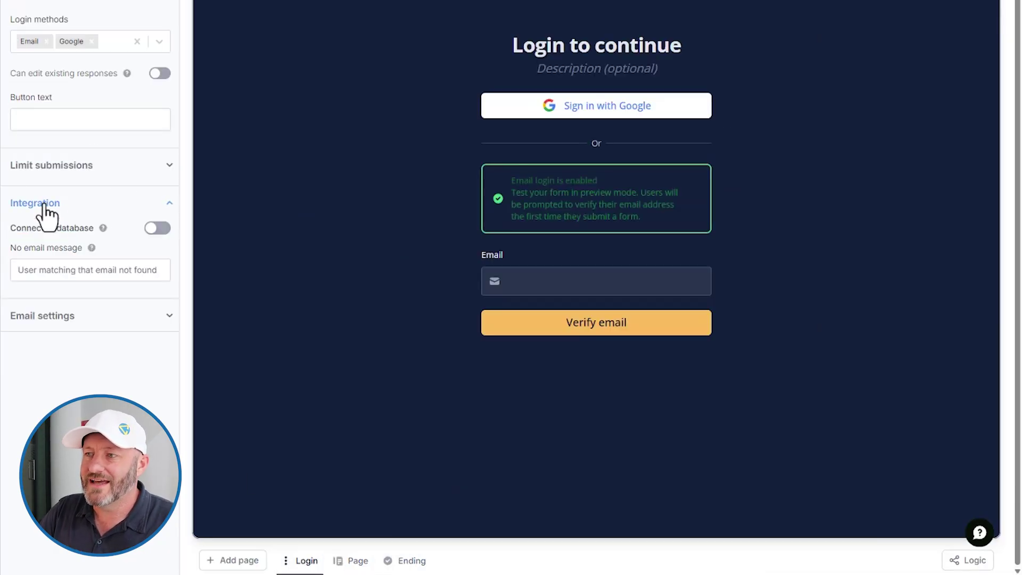
left_click(153, 230)
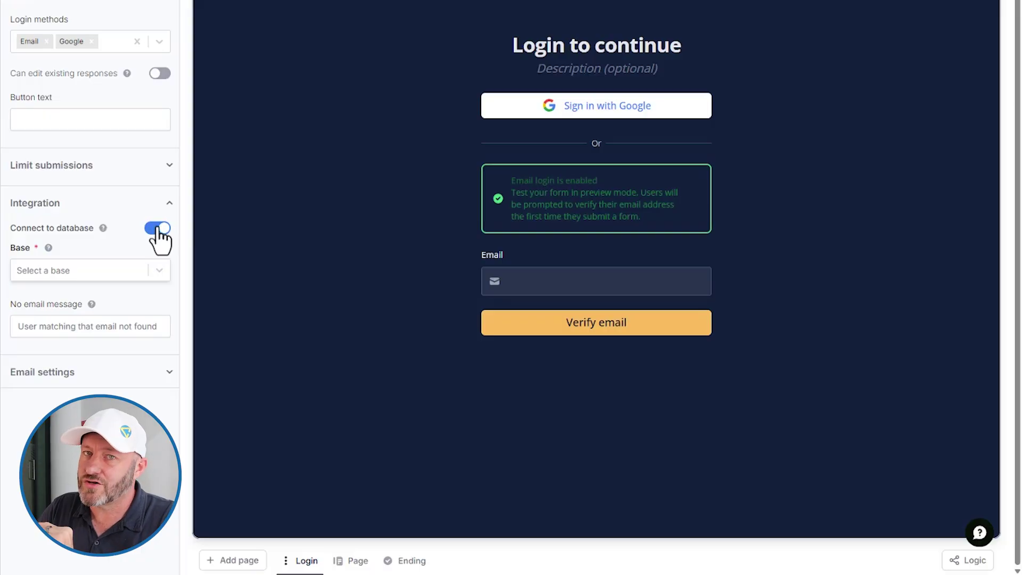
left_click(69, 270)
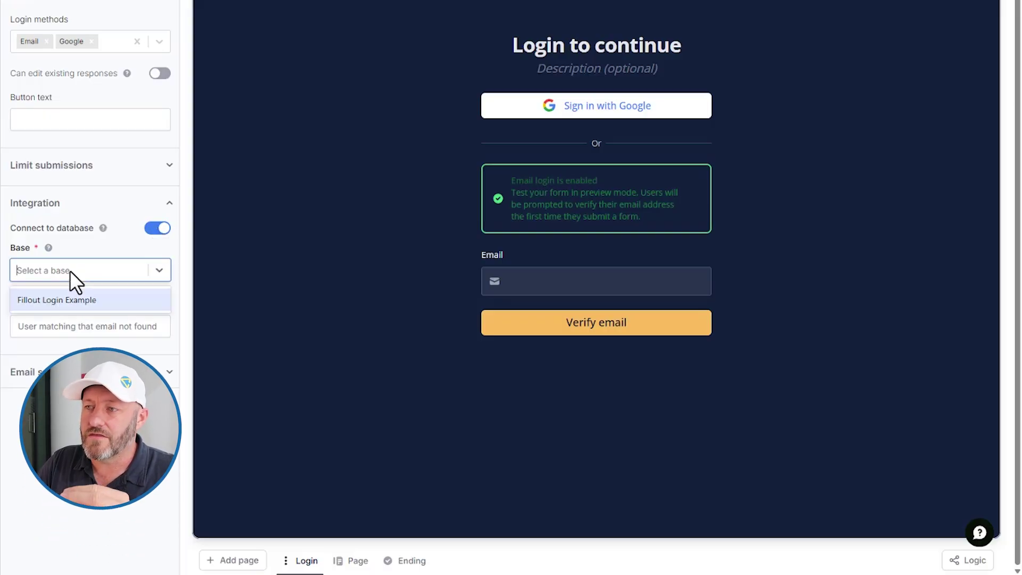
left_click(64, 300)
left_click(60, 326)
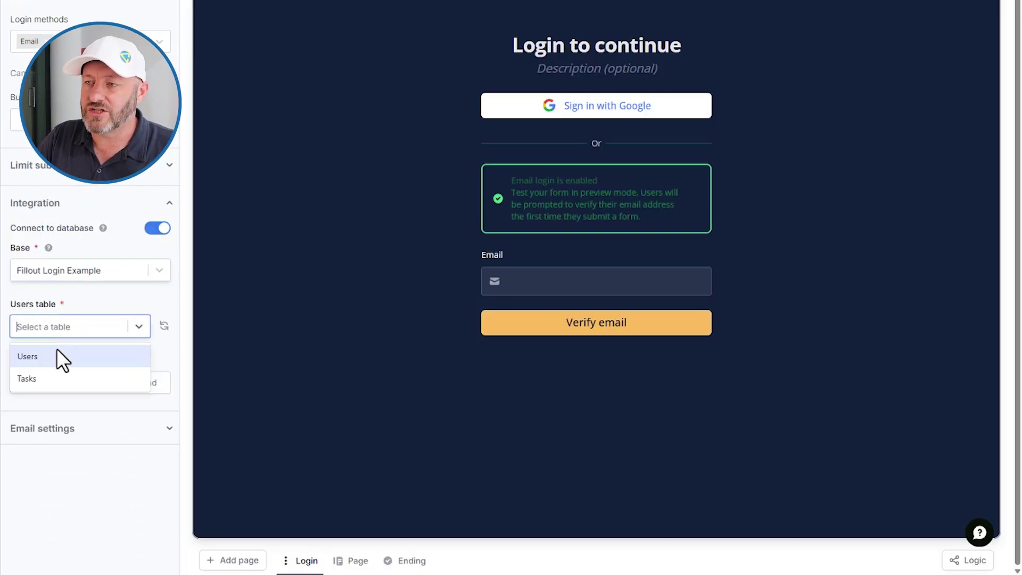
left_click(59, 356)
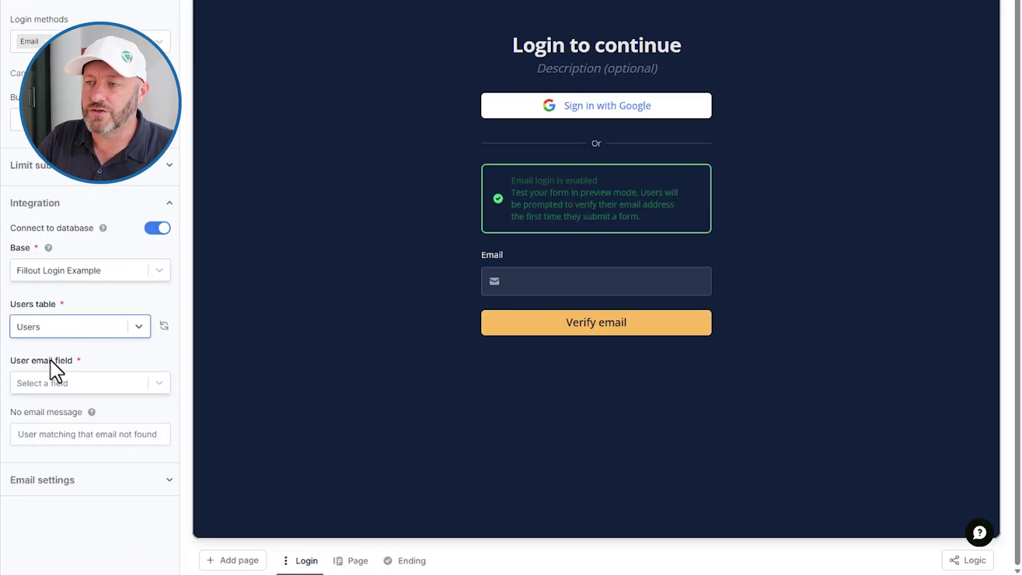
left_click(69, 382)
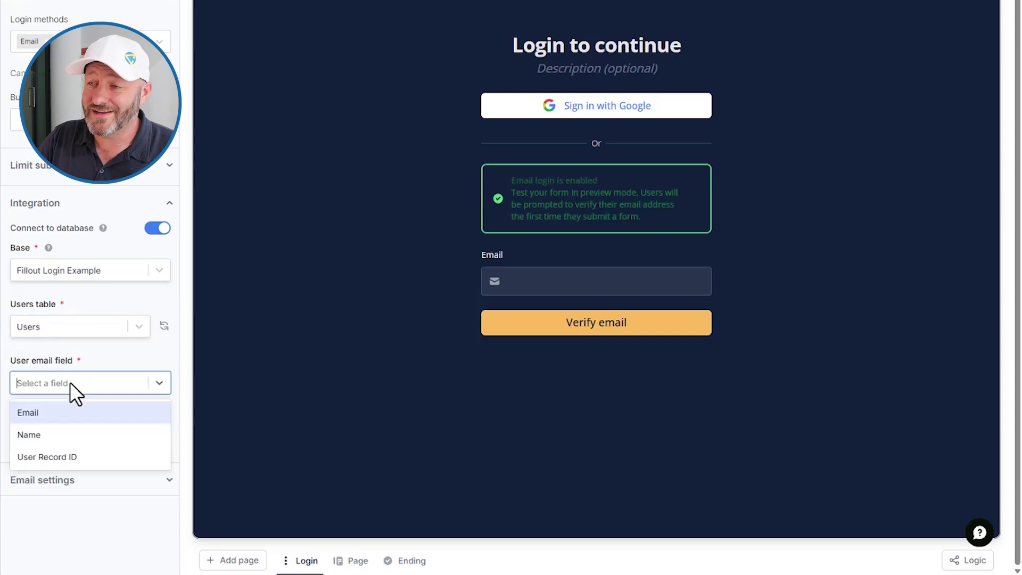
left_click(52, 413)
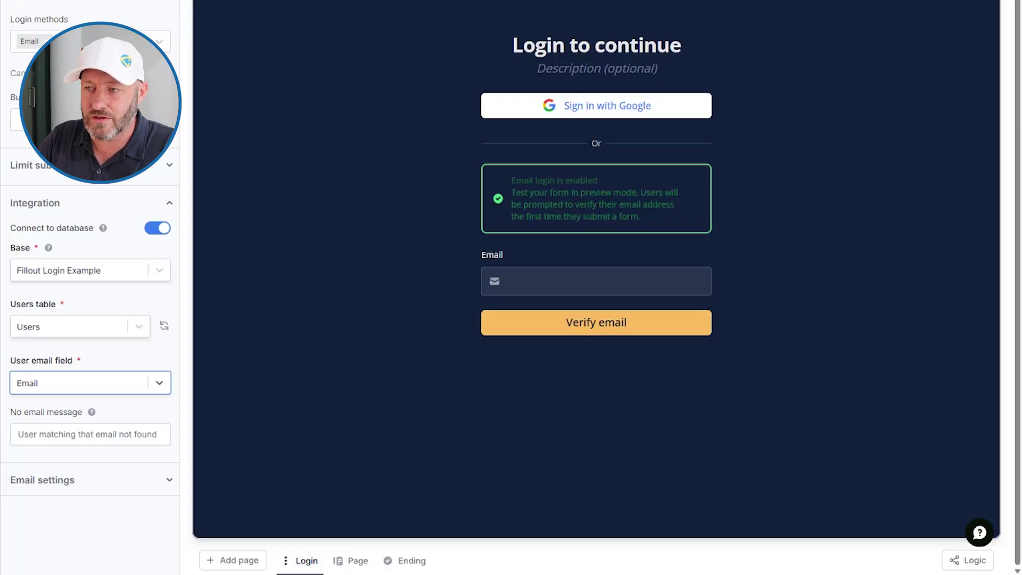
Step: Filter the task picker so User Record ID (from Users) equals Login > User > Record ID
left_click(353, 564)
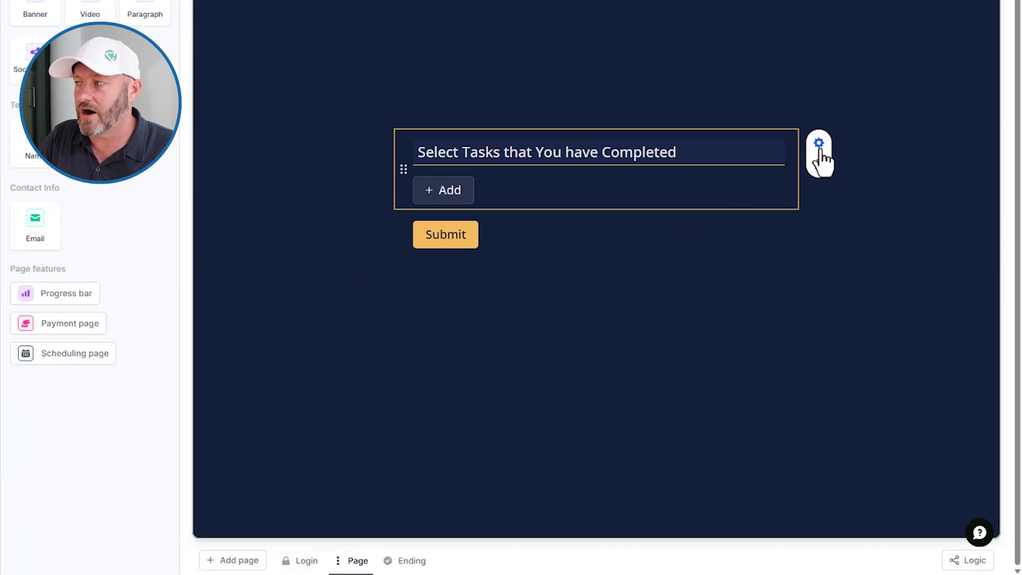
left_click(820, 145)
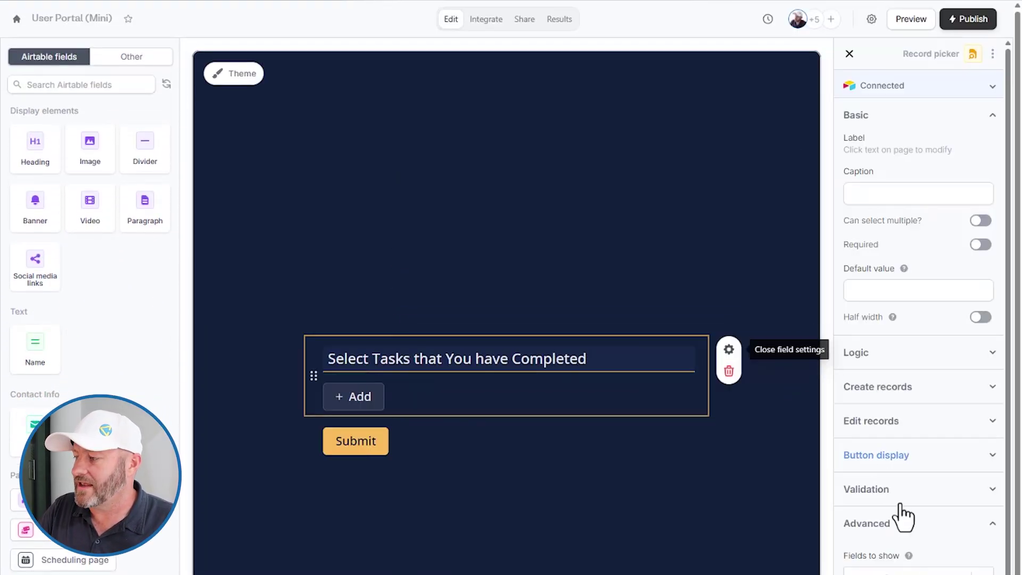
left_click(905, 572)
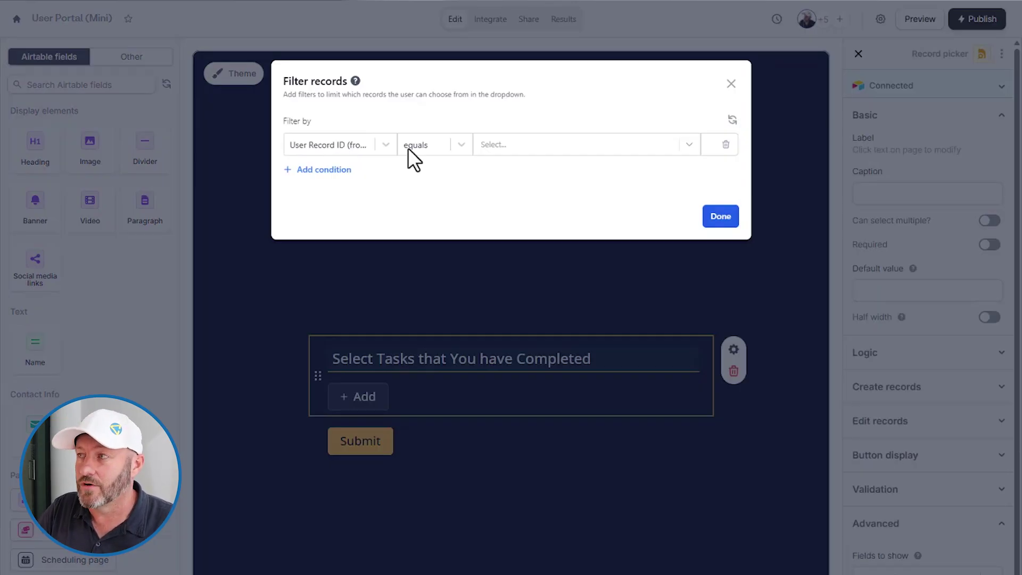
left_click(532, 146)
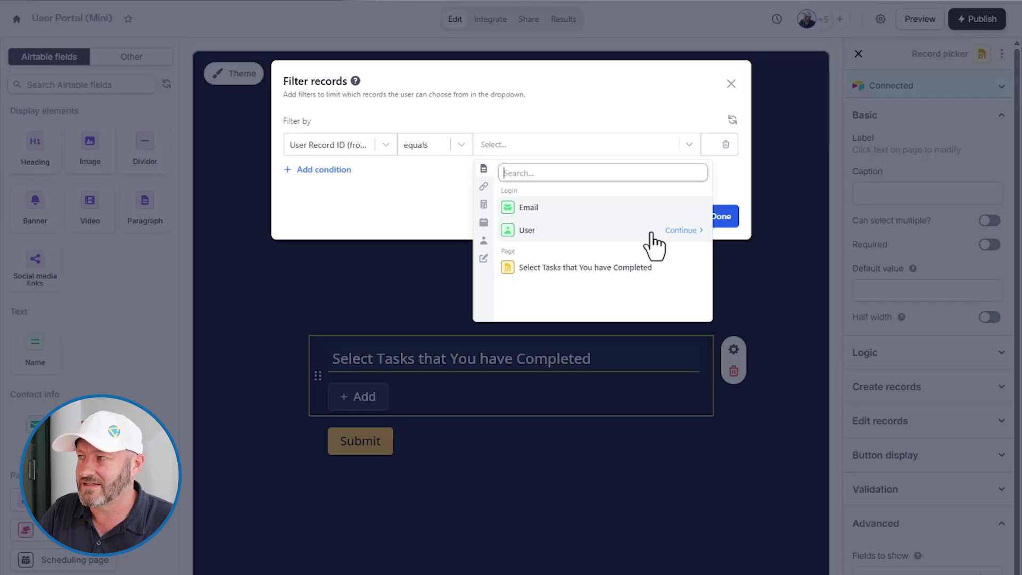
left_click(682, 230)
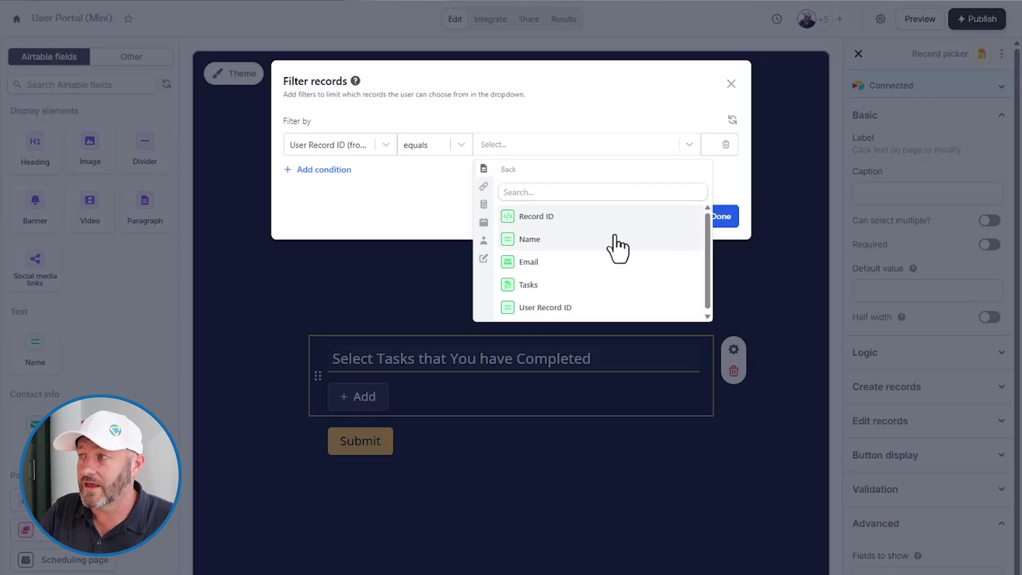
left_click(556, 216)
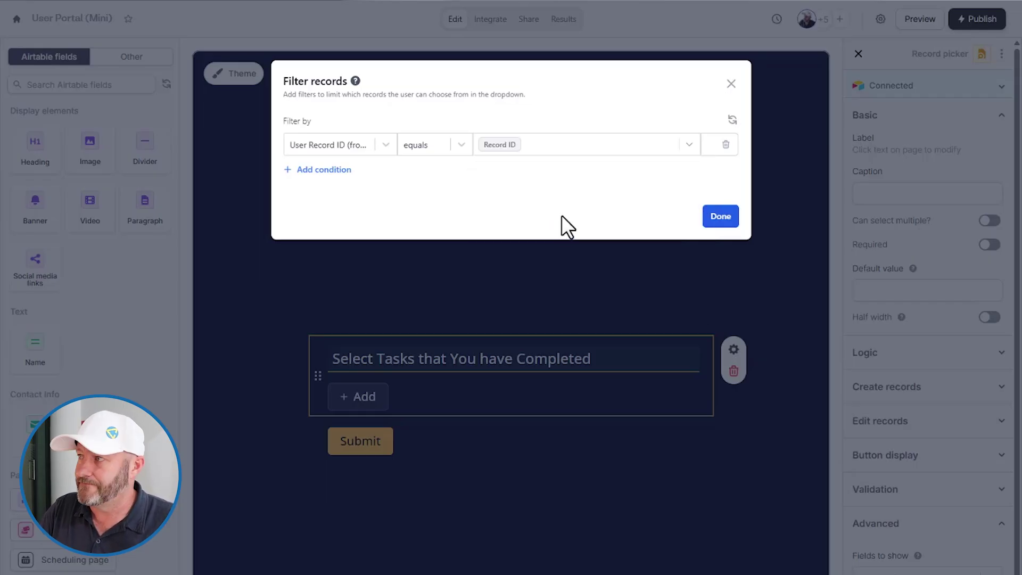
left_click(718, 218)
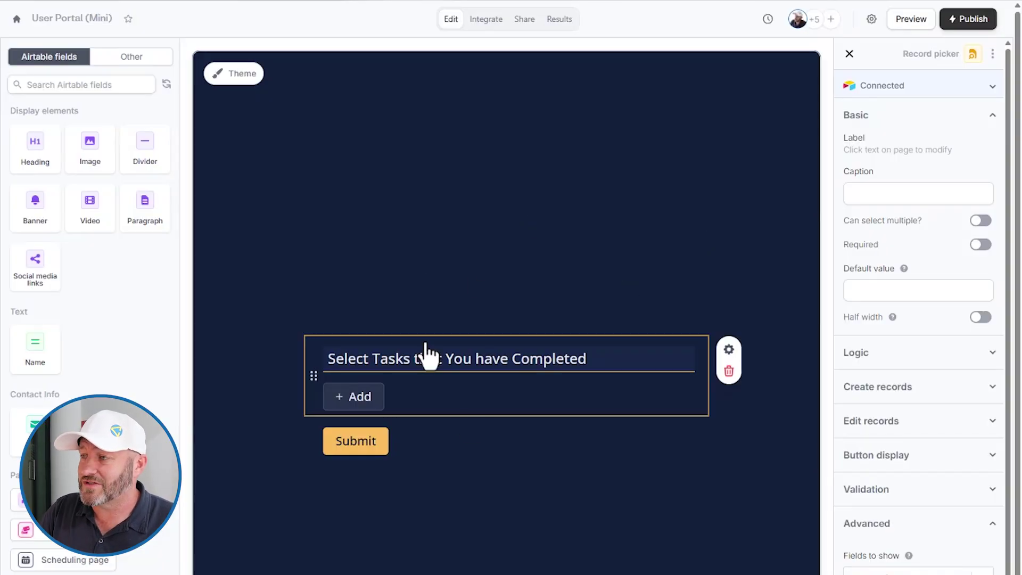
Step: Preview the task options the picker offers, filtered to the logged-in user's tasks
left_click(364, 402)
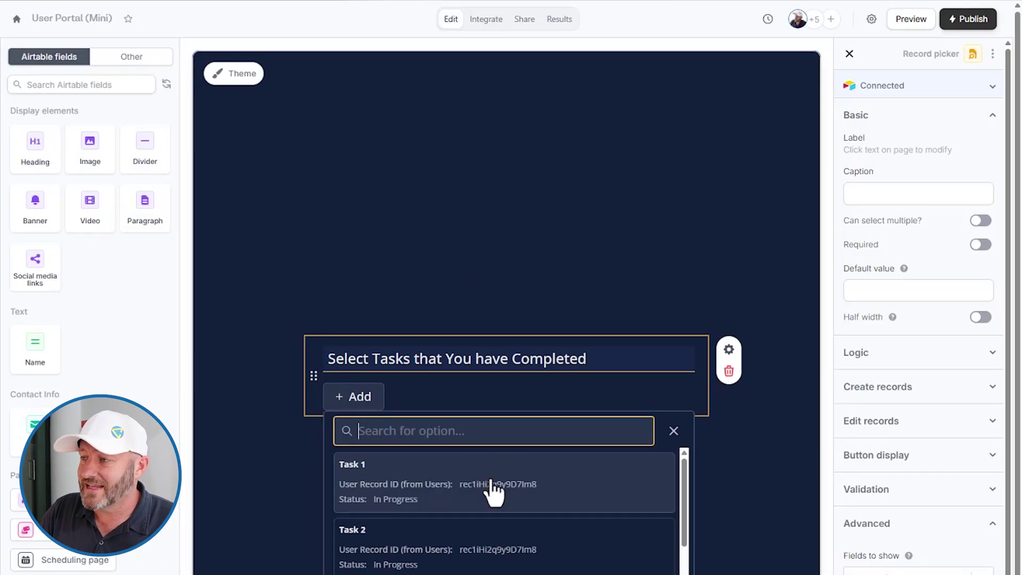
scroll(488, 538, "down", 5)
scroll(485, 562, "up", 5)
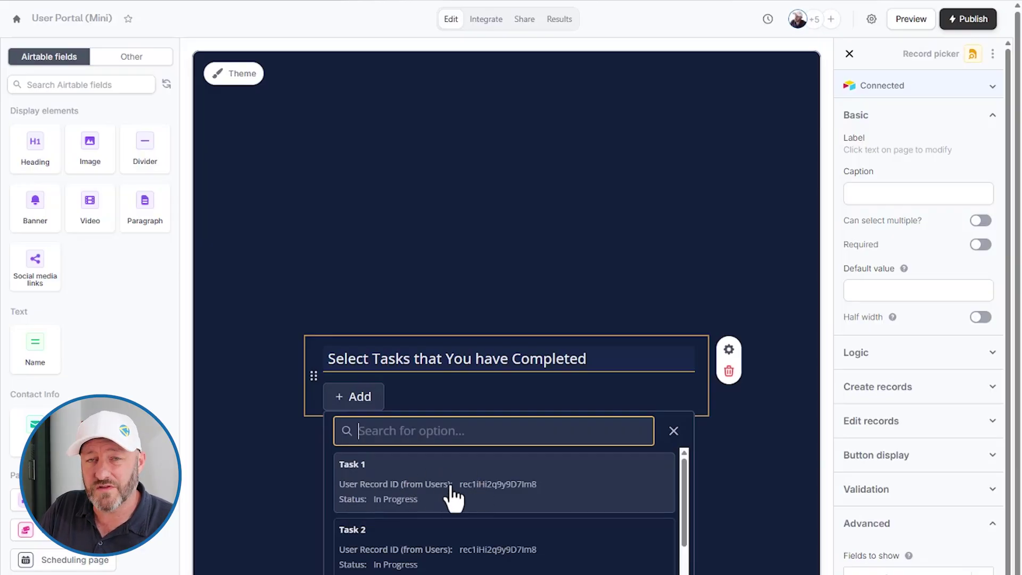
scroll(849, 463, "down", 4)
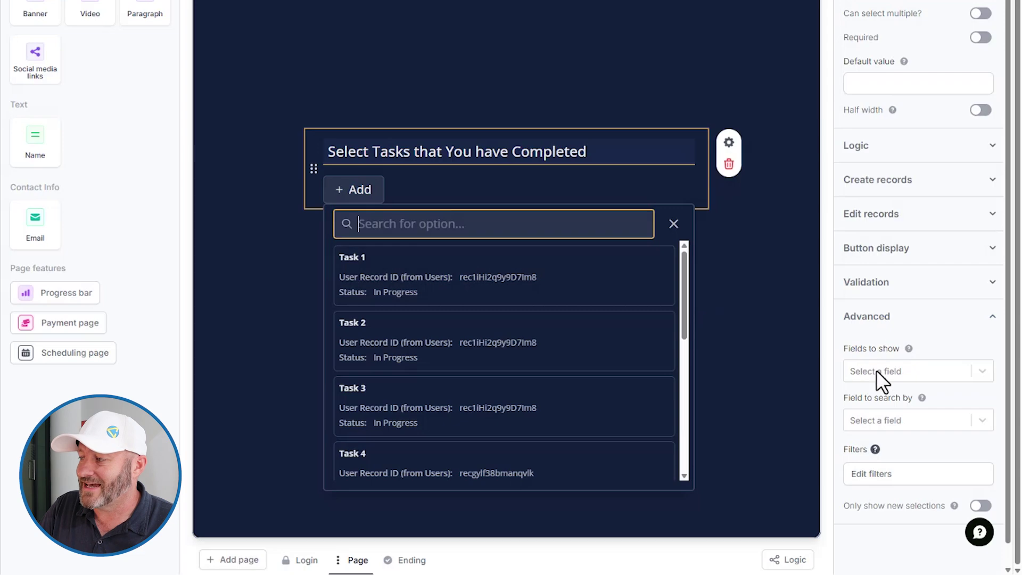
key("Escape")
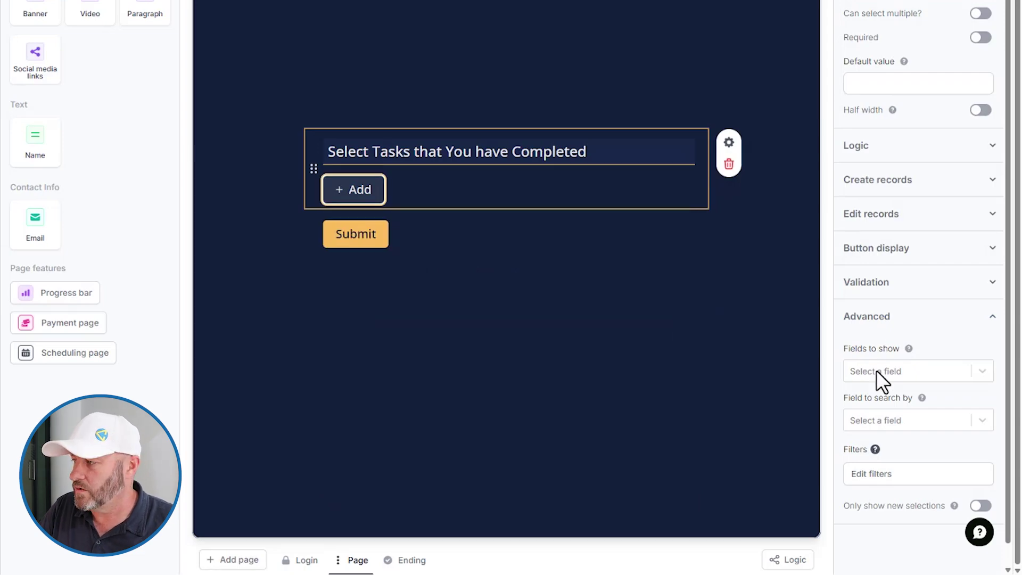
Step: Set the picker's Fields to show to Name and Status, and Field to search by to Name
left_click(893, 374)
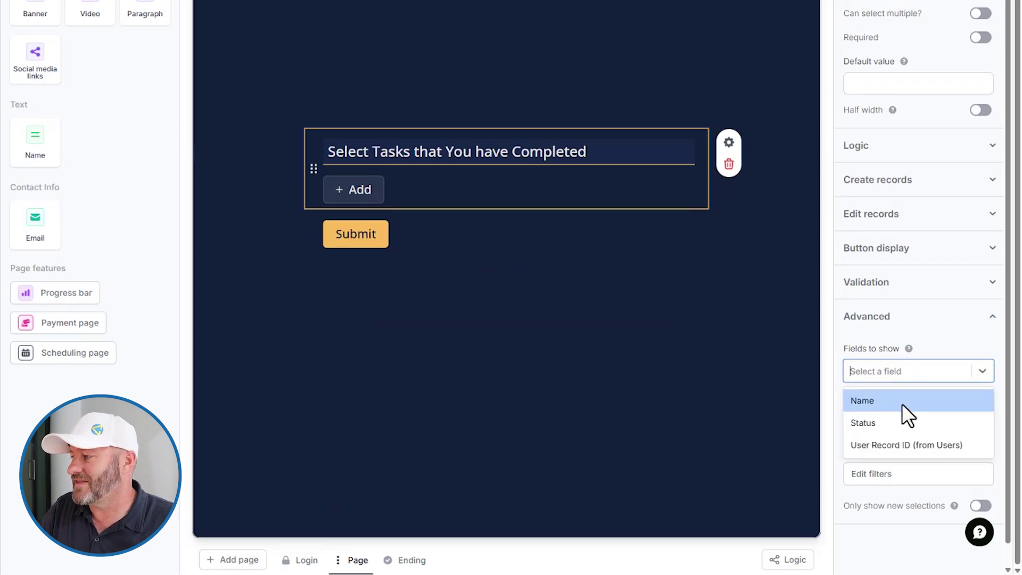
left_click(903, 404)
left_click(905, 380)
left_click(902, 408)
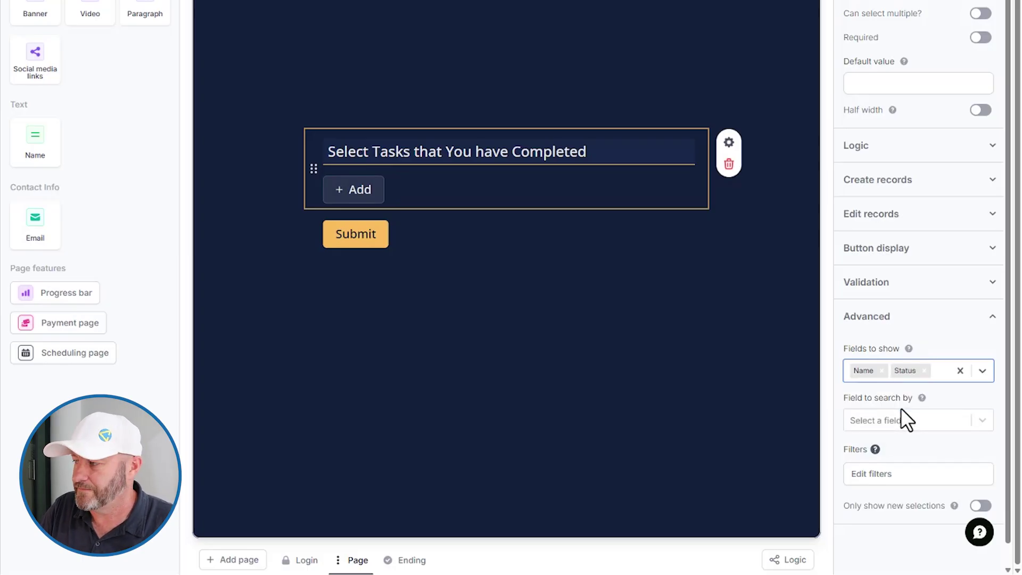
left_click(903, 421)
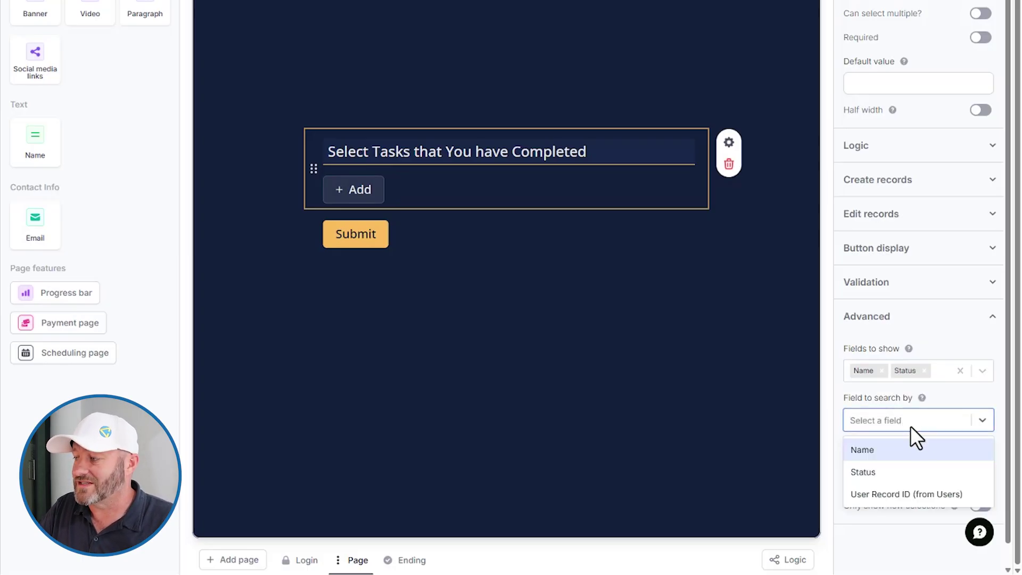
left_click(892, 452)
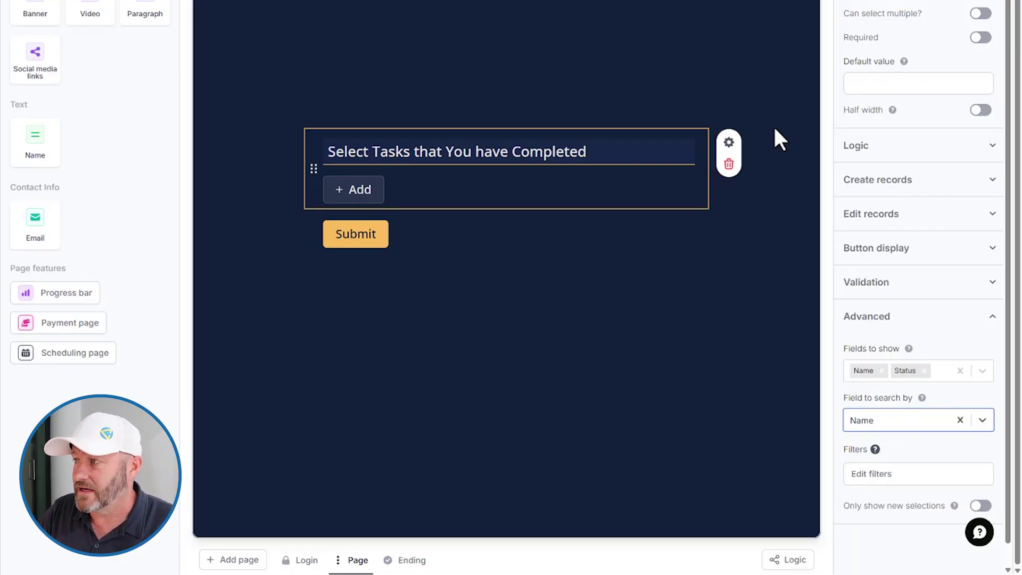
scroll(775, 130, "up", 4)
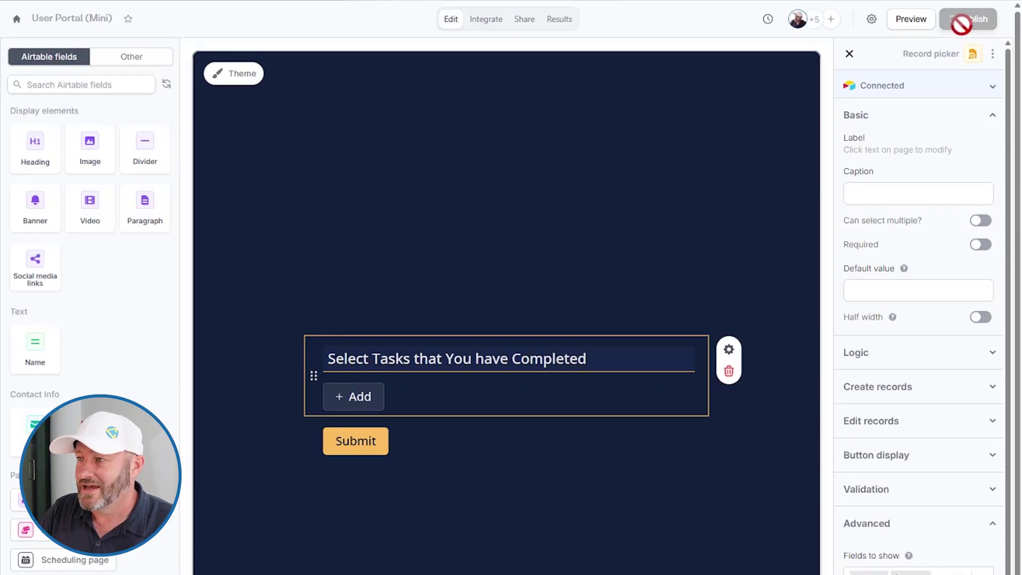
Step: Publish the form, open the live share link, and sign out of it
left_click(961, 24)
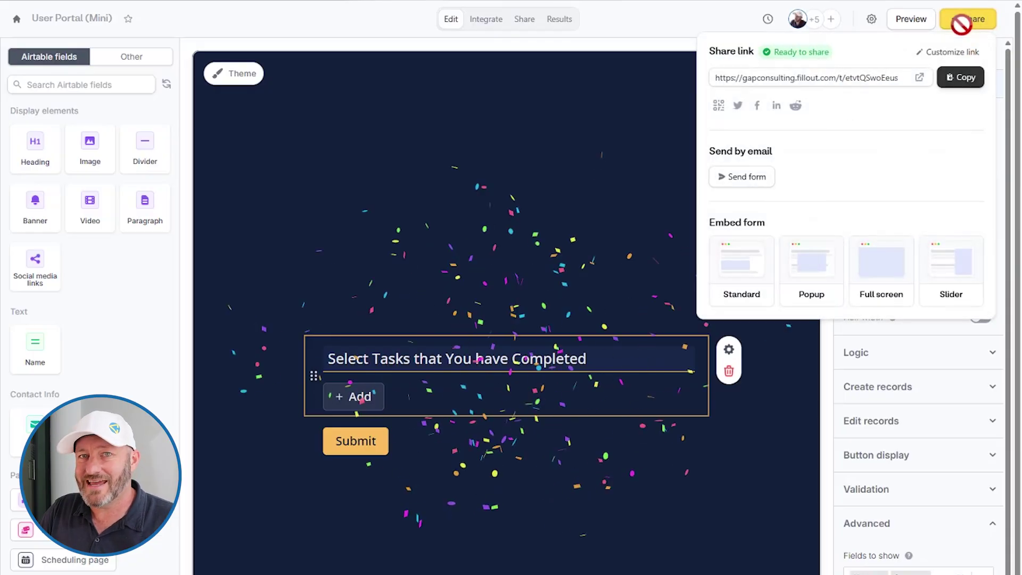
left_click(919, 79)
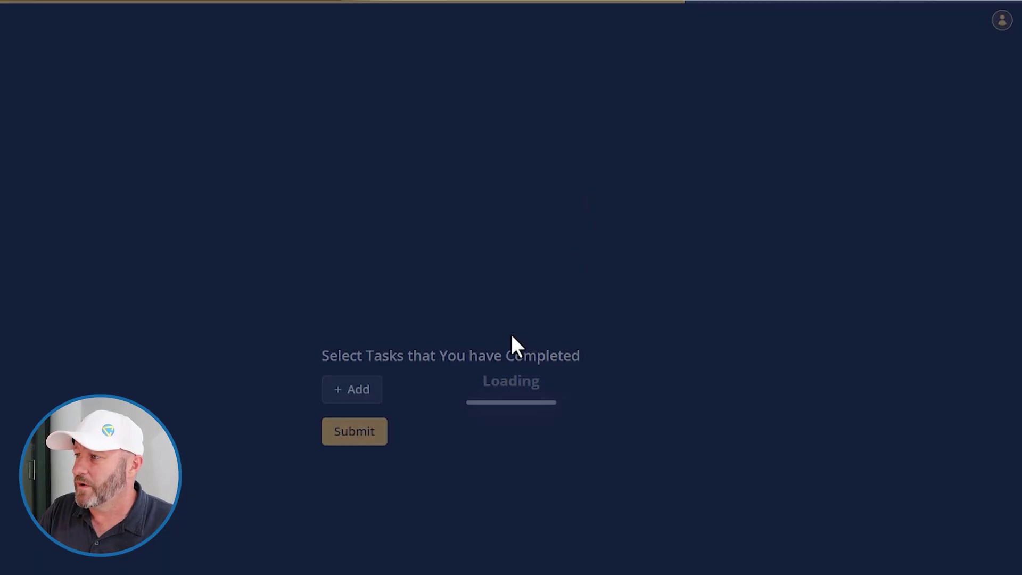
left_click(1002, 21)
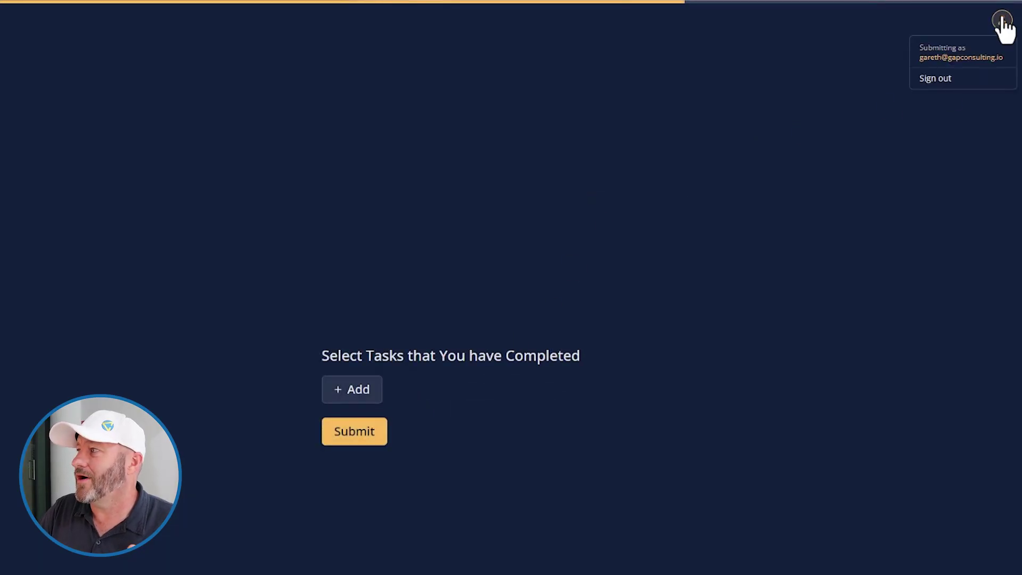
left_click(941, 78)
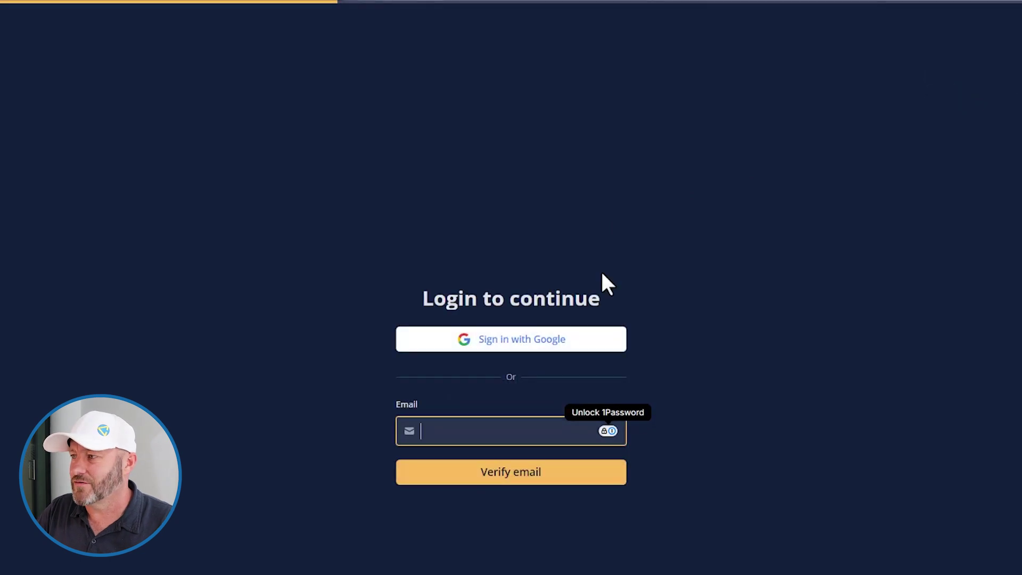
Step: Sign in to the live form with the login e-mail and the emailed verification PIN
left_click(525, 433)
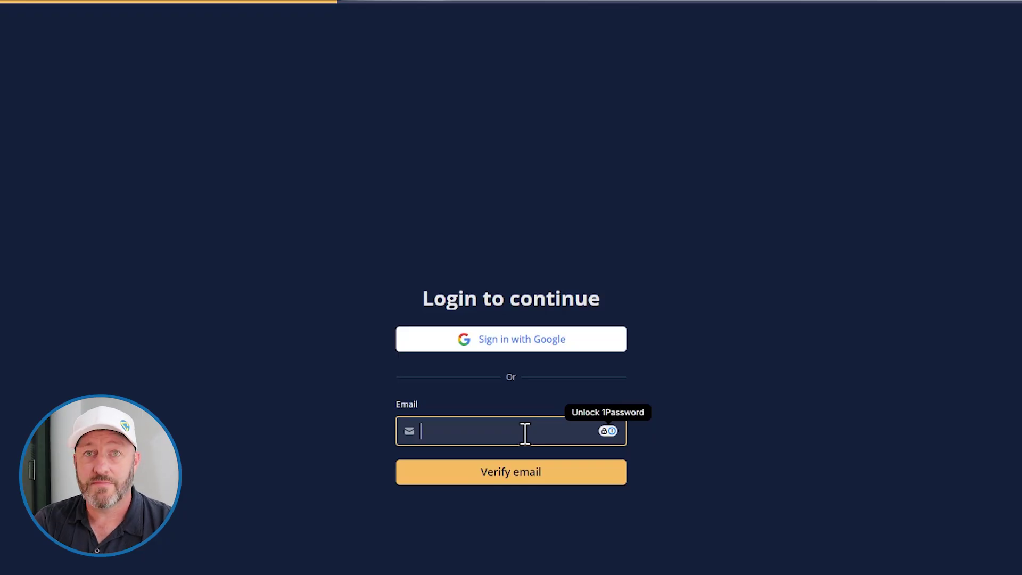
type(";")
key("ctrl+a")
key("ctrl+v")
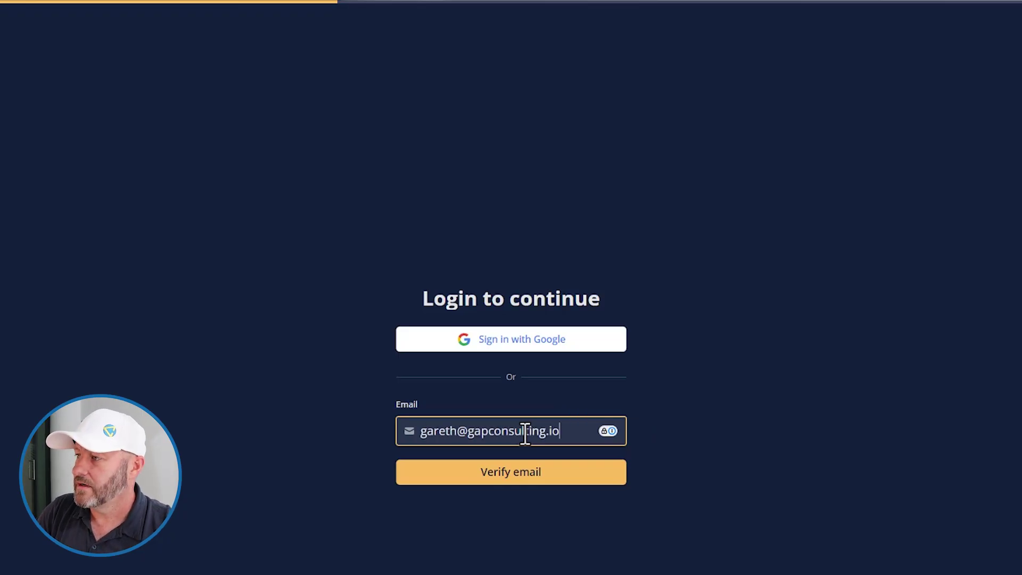
left_click(508, 473)
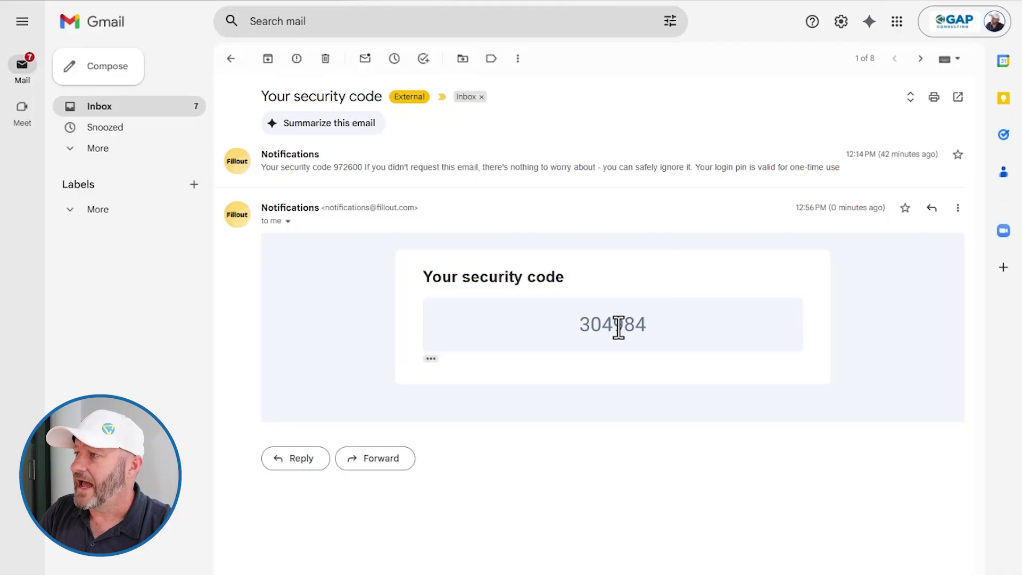
double_click(617, 326)
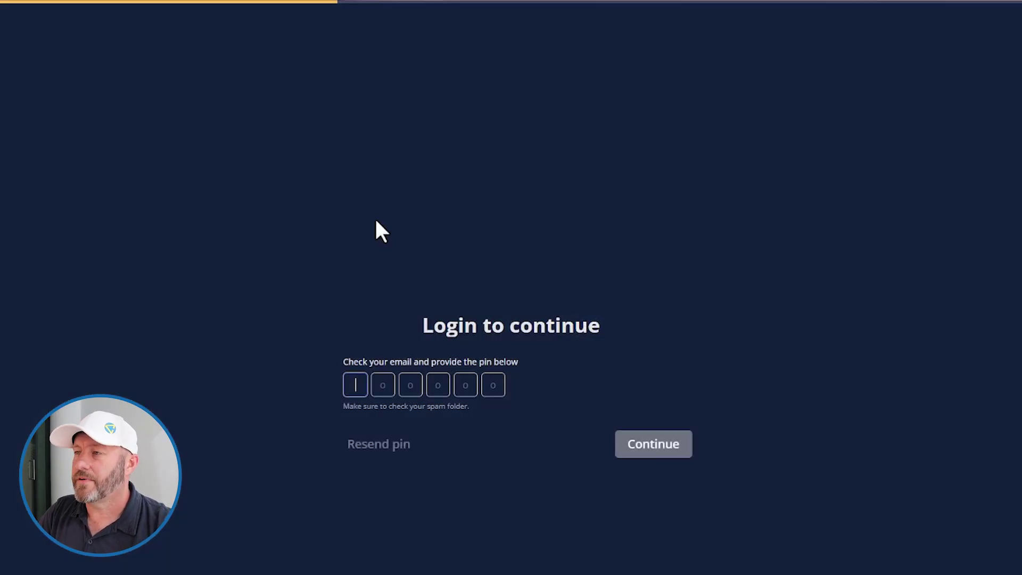
key("ctrl+v")
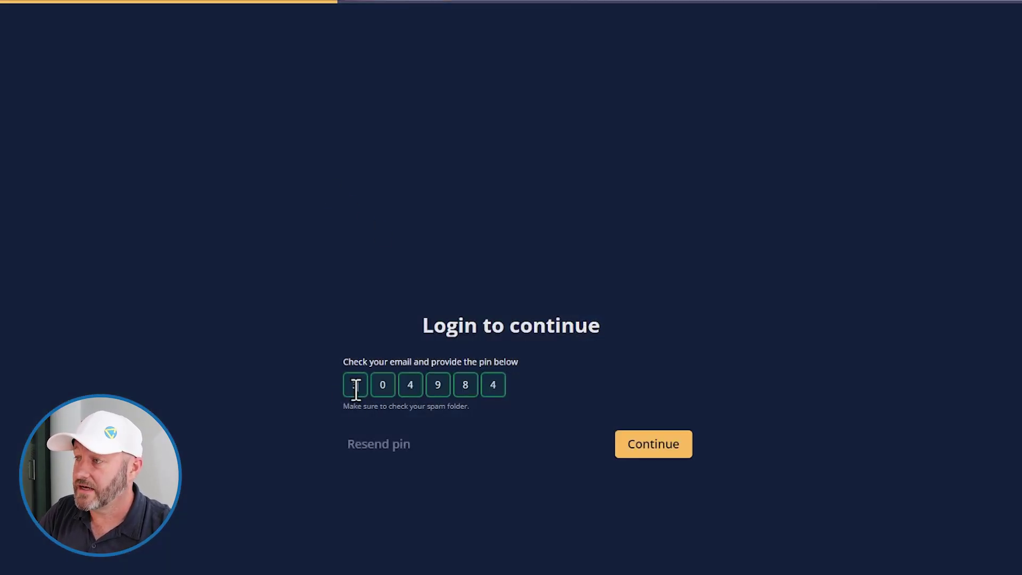
left_click(655, 447)
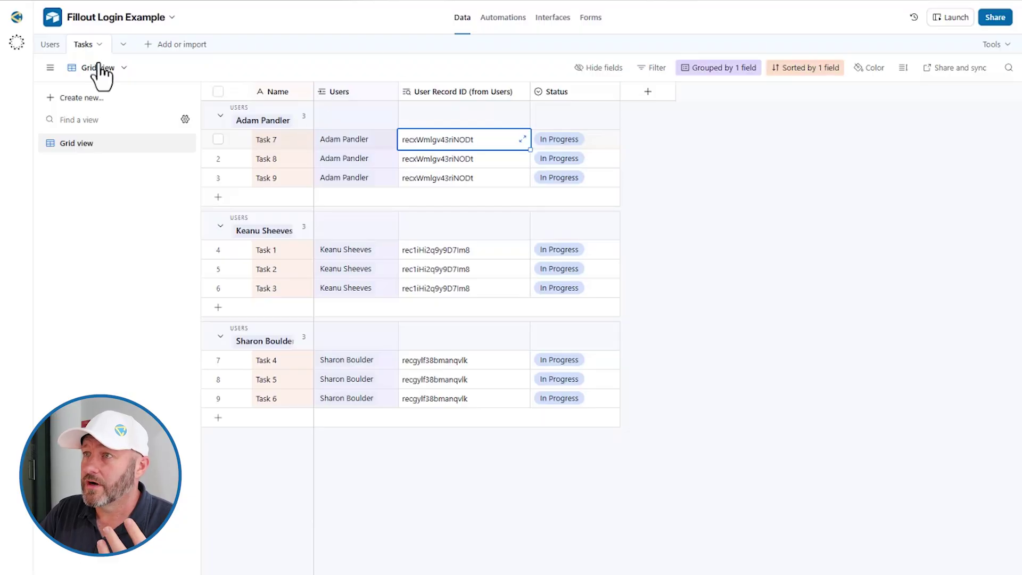
Step: Check the first user in Users, then review Task 1–Task 3 still In Progress in Tasks
left_click(50, 43)
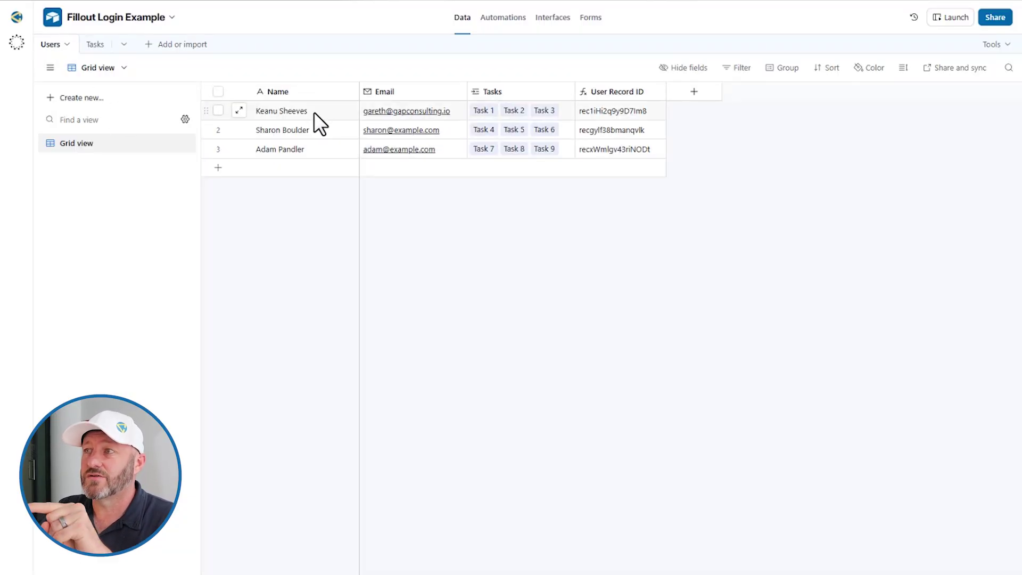
left_click(312, 111)
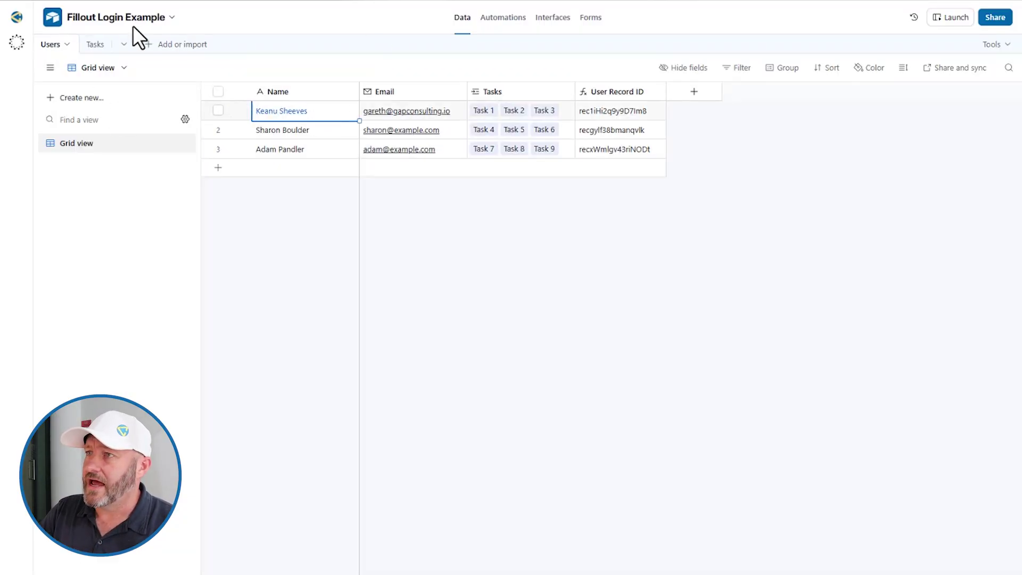
left_click(91, 46)
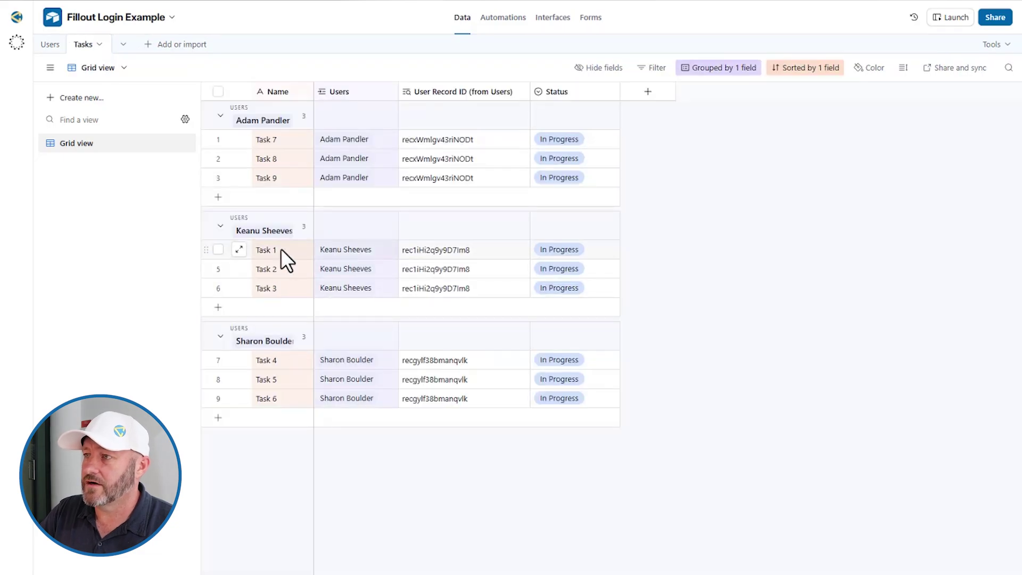
left_click(282, 251)
left_click(283, 269)
left_click(283, 287)
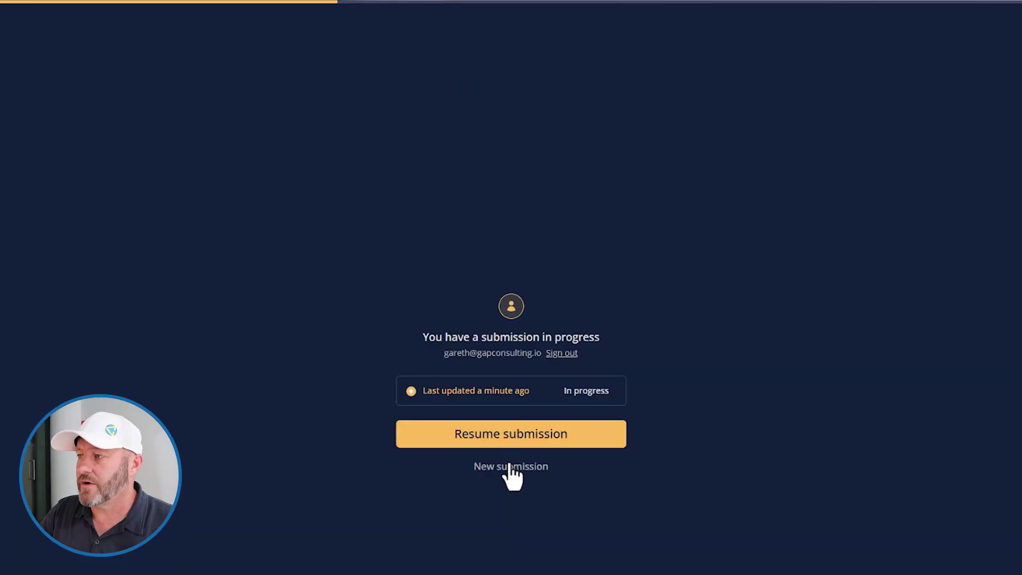
Step: Start a new submission choosing Task 1 as completed, submit it, and return to the editor
left_click(510, 466)
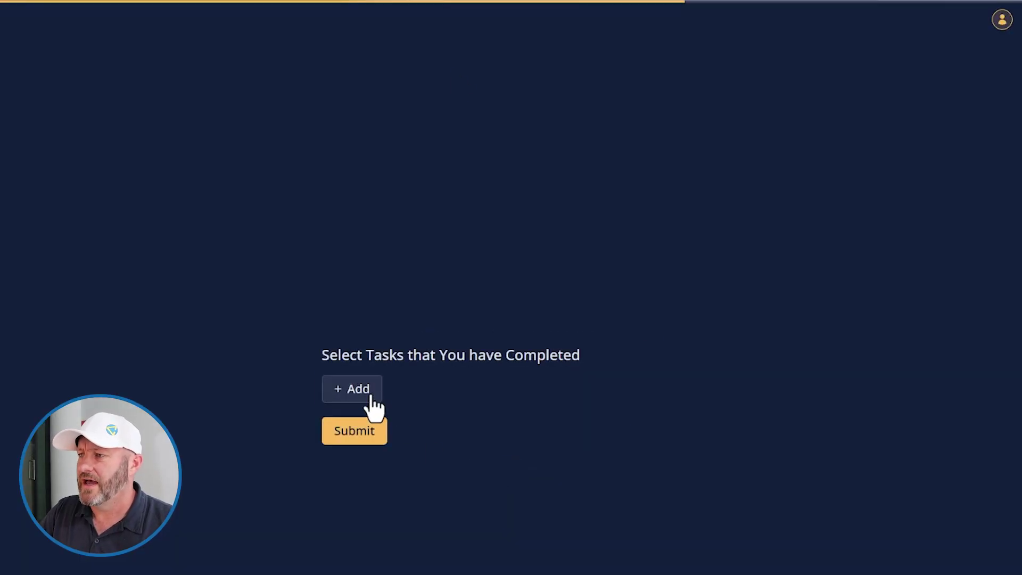
left_click(372, 400)
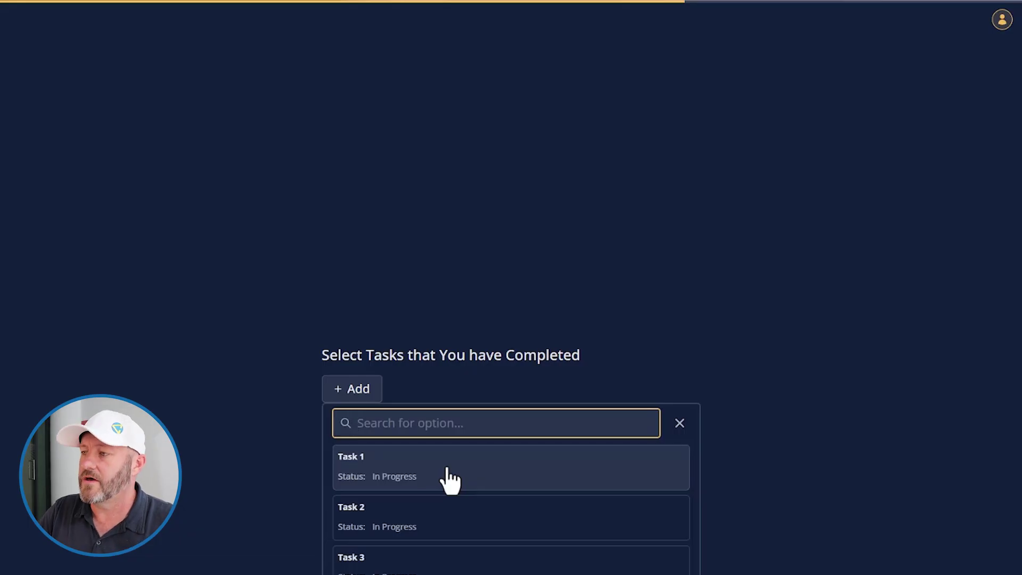
left_click(445, 474)
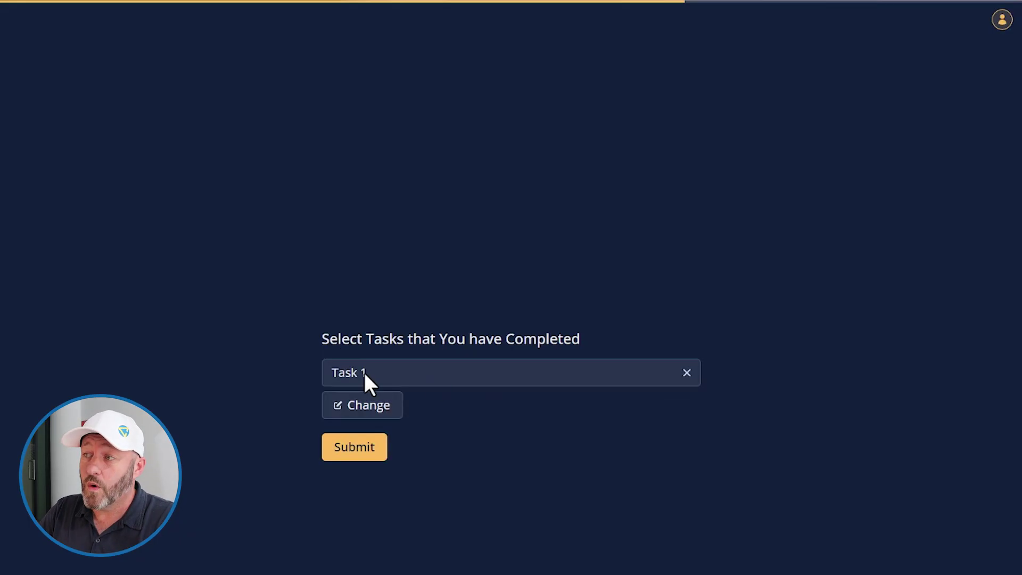
left_click(362, 453)
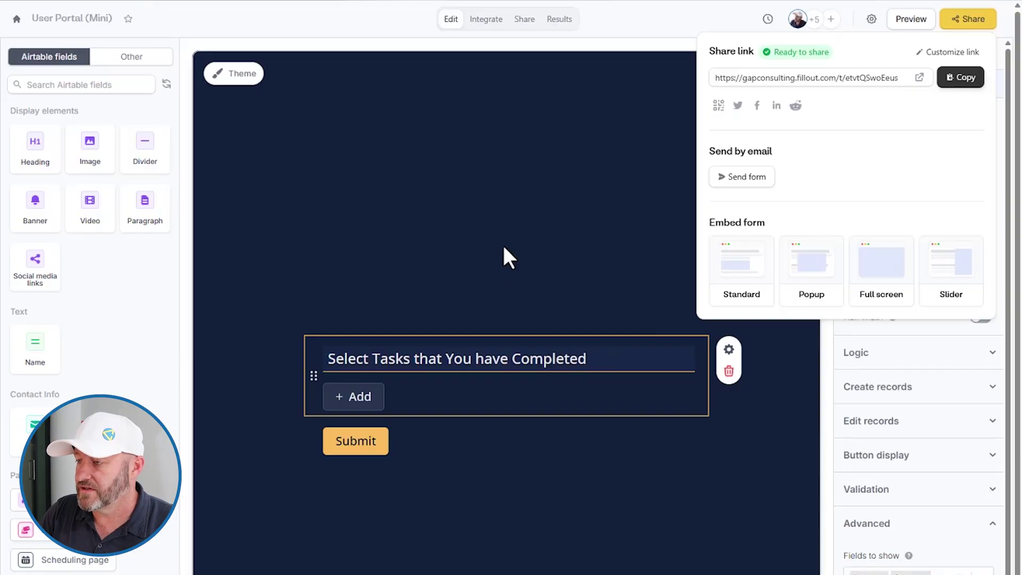
left_click(502, 244)
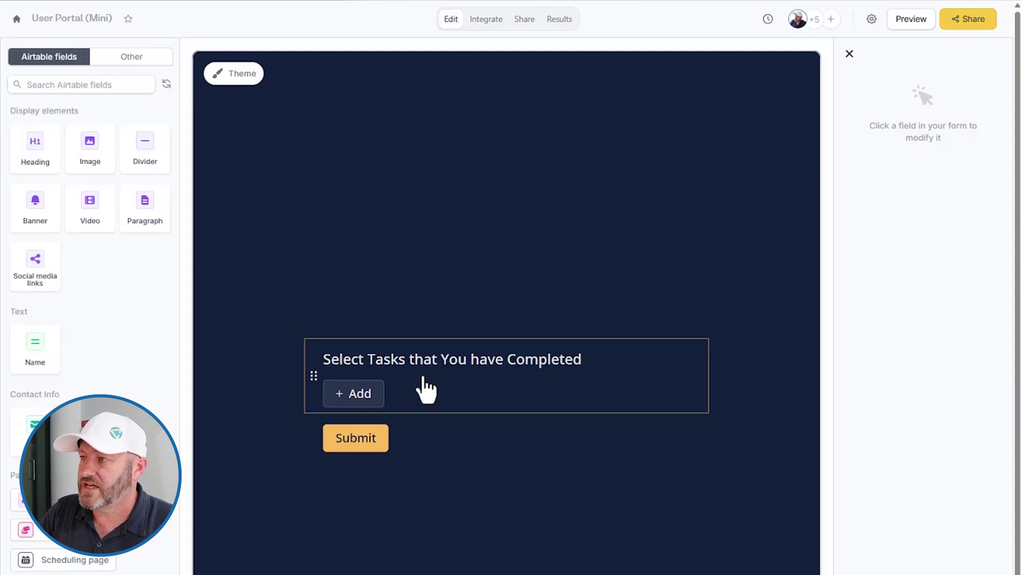
Step: Turn on 'Can select multiple?' for the Select Tasks that You have Completed picker
left_click(419, 380)
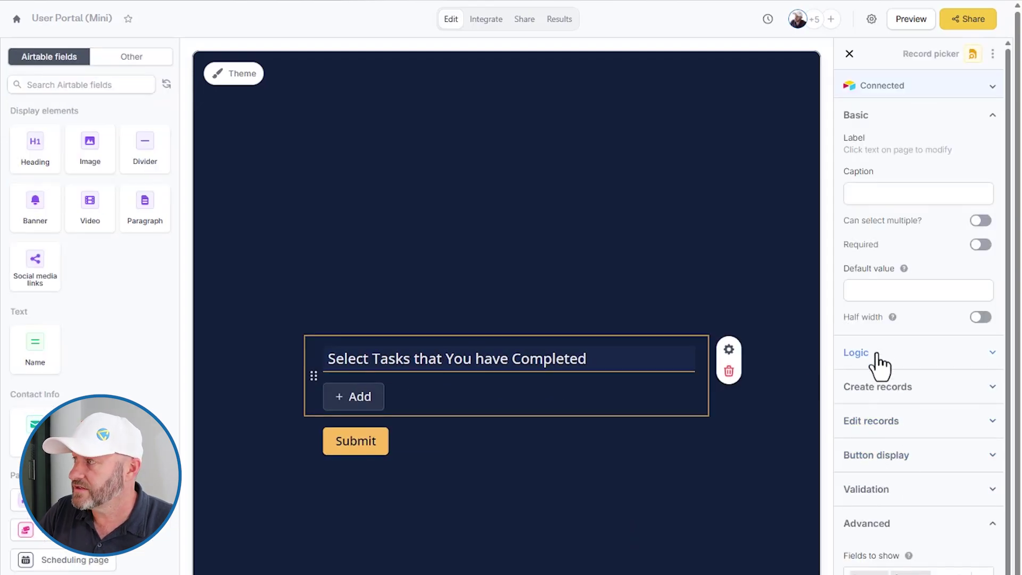
left_click(981, 223)
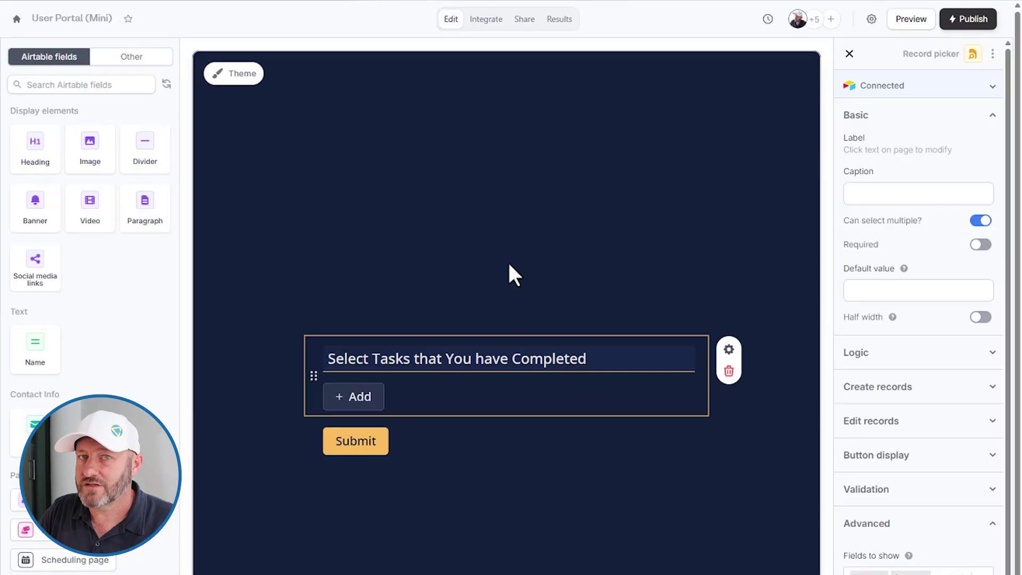
left_click(558, 21)
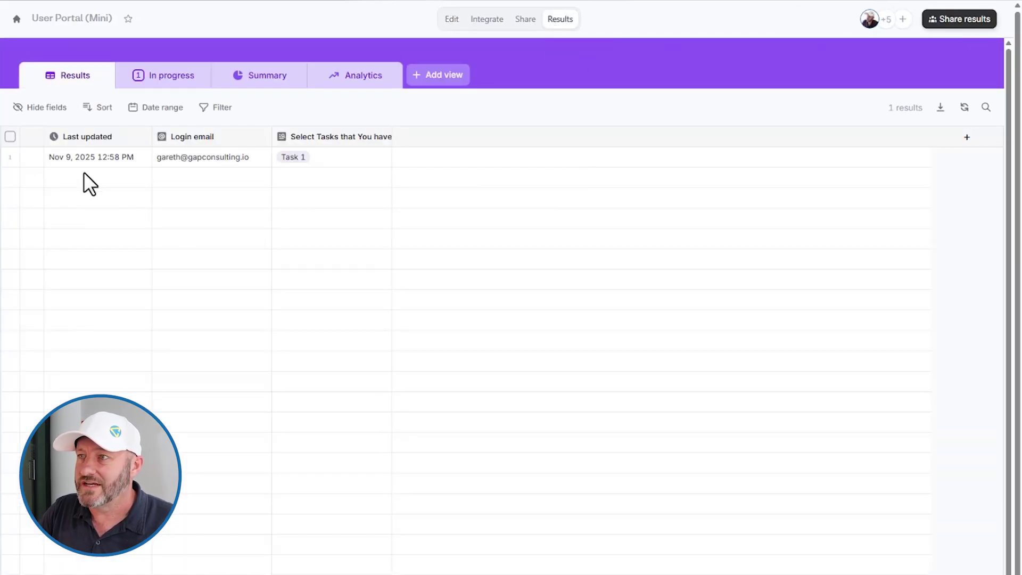
Step: Check the submission's login email and Task 1, then create a Blank workflow under Integrate > Workflows
left_click(187, 156)
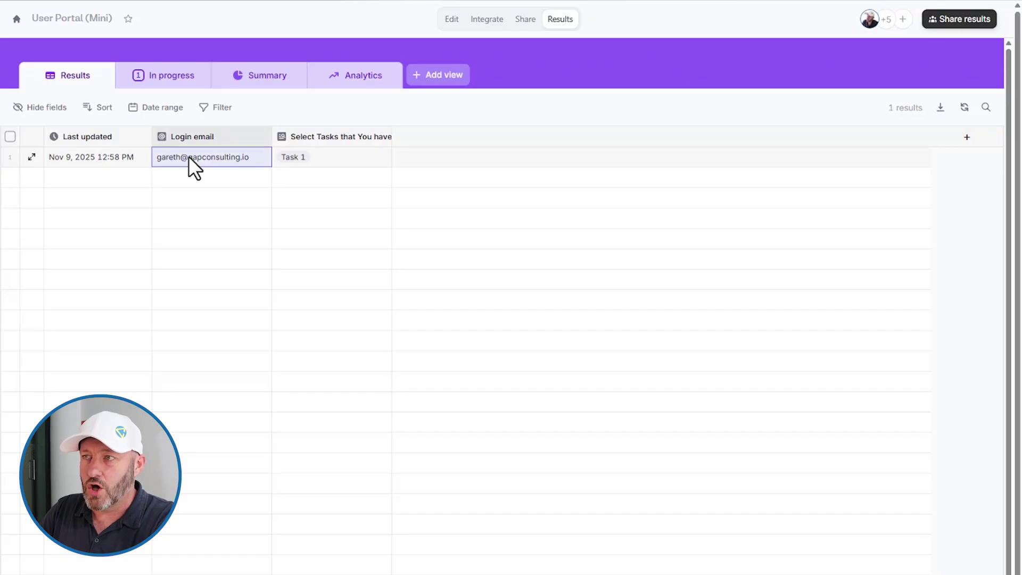
left_click(319, 156)
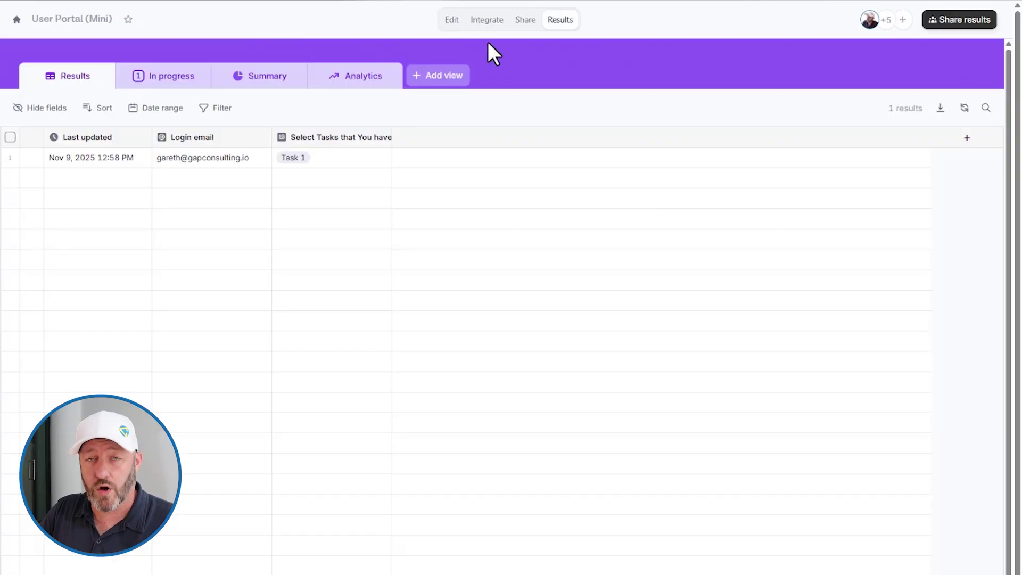
left_click(485, 22)
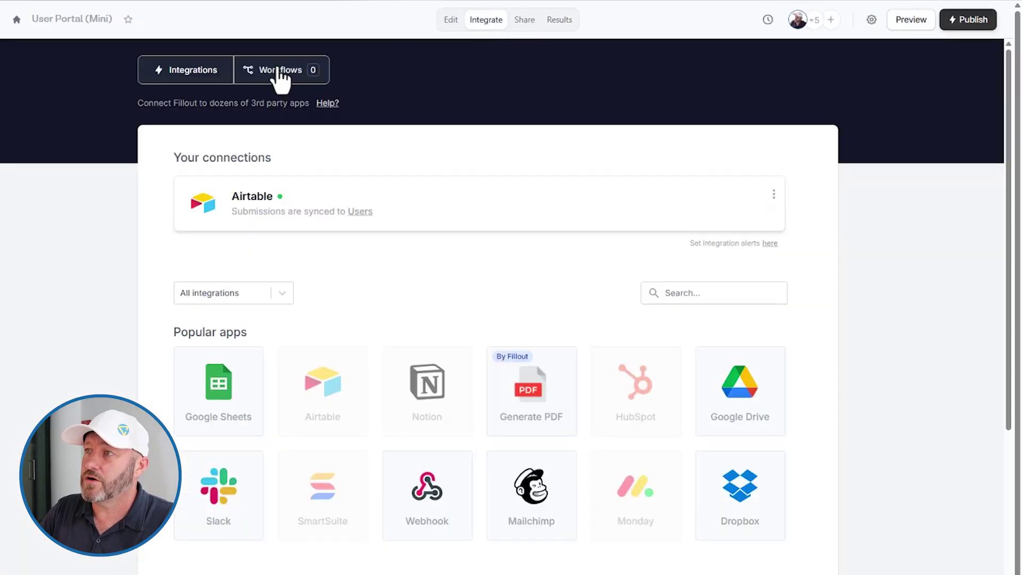
left_click(280, 81)
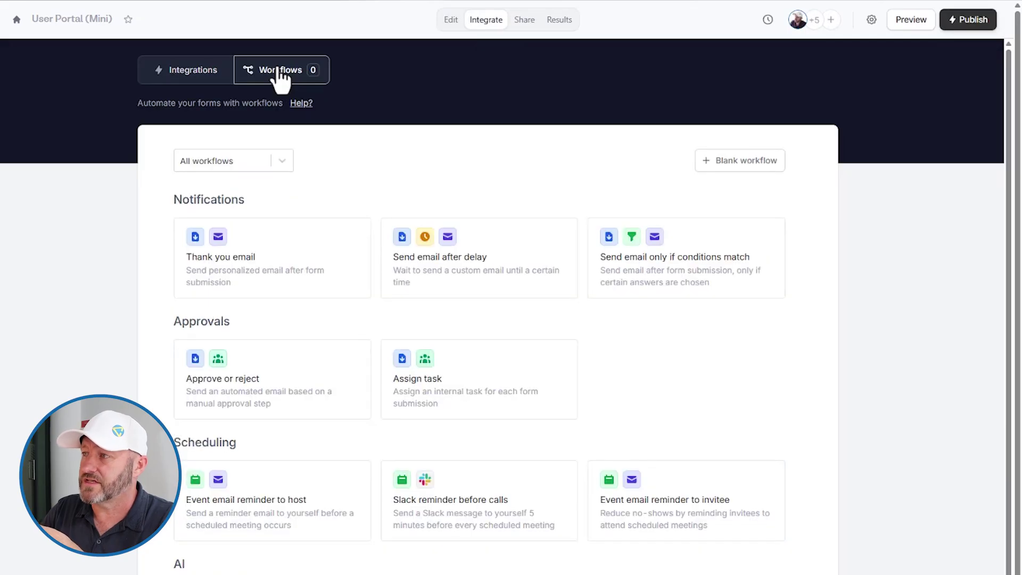
left_click(730, 165)
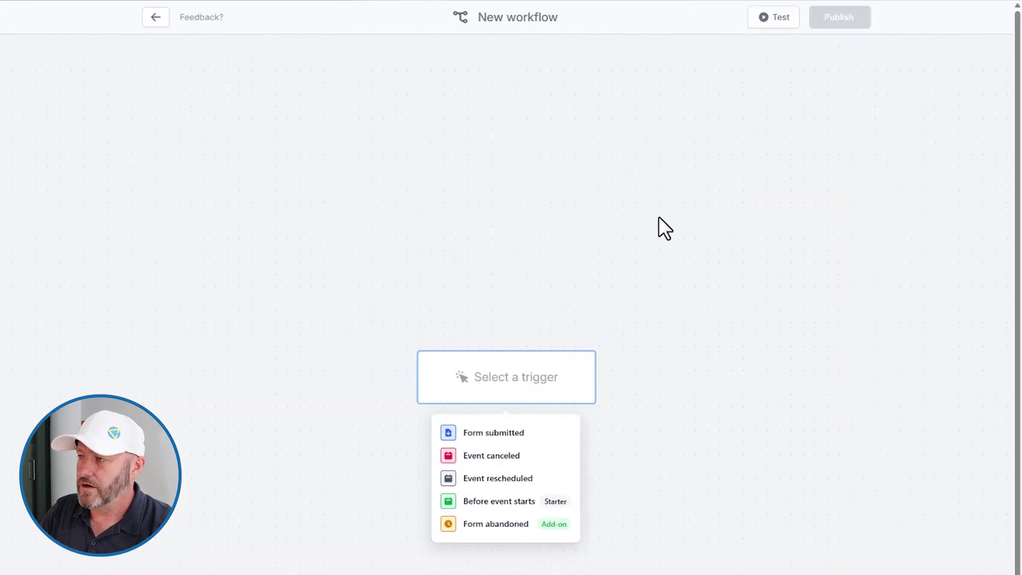
Step: Set the workflow trigger to Form submitted and add a Send webhook action
left_click(504, 432)
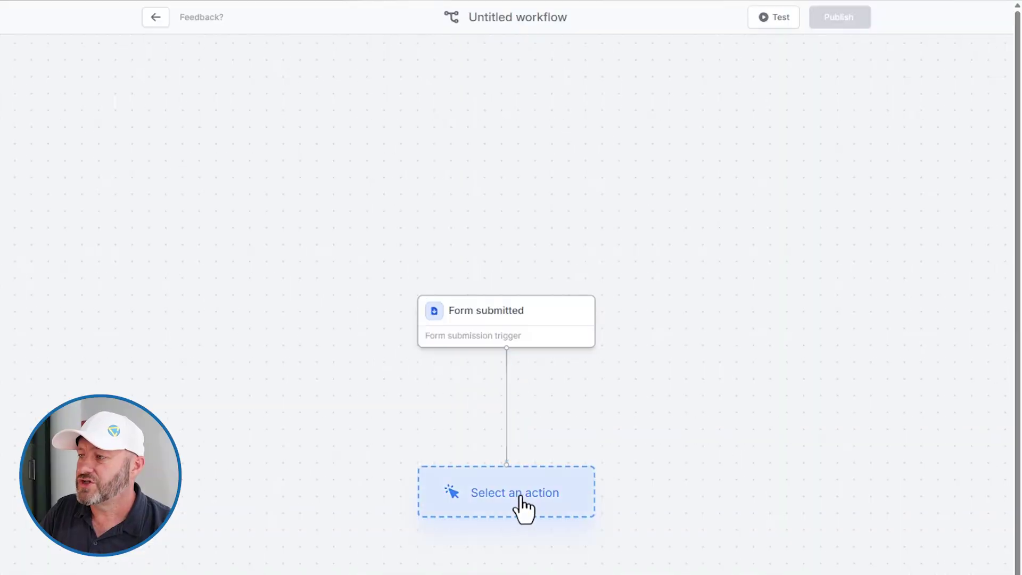
left_click(522, 498)
left_click(517, 252)
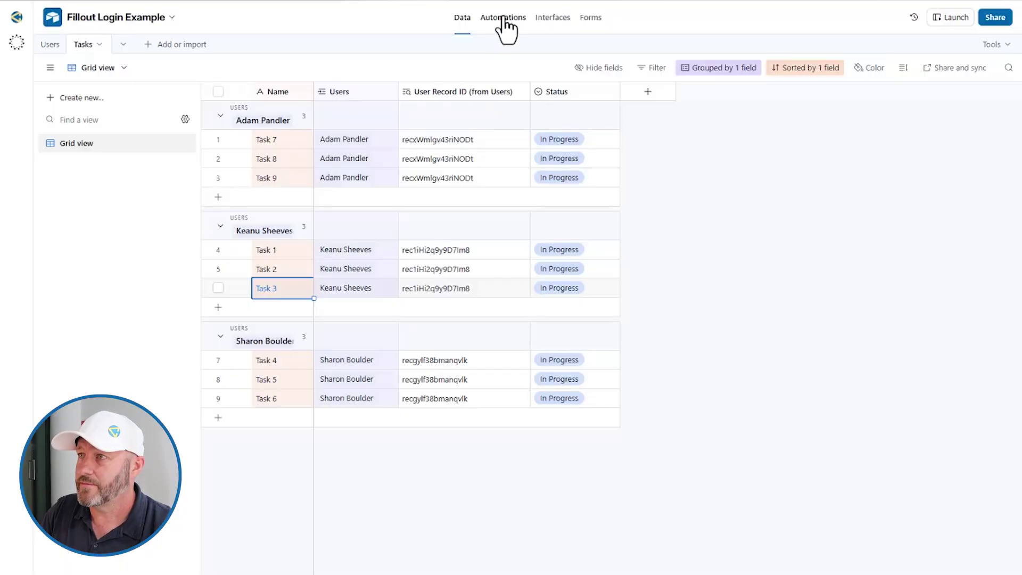
Step: Create an Airtable automation with a When webhook received trigger and copy its webhook URL
left_click(503, 20)
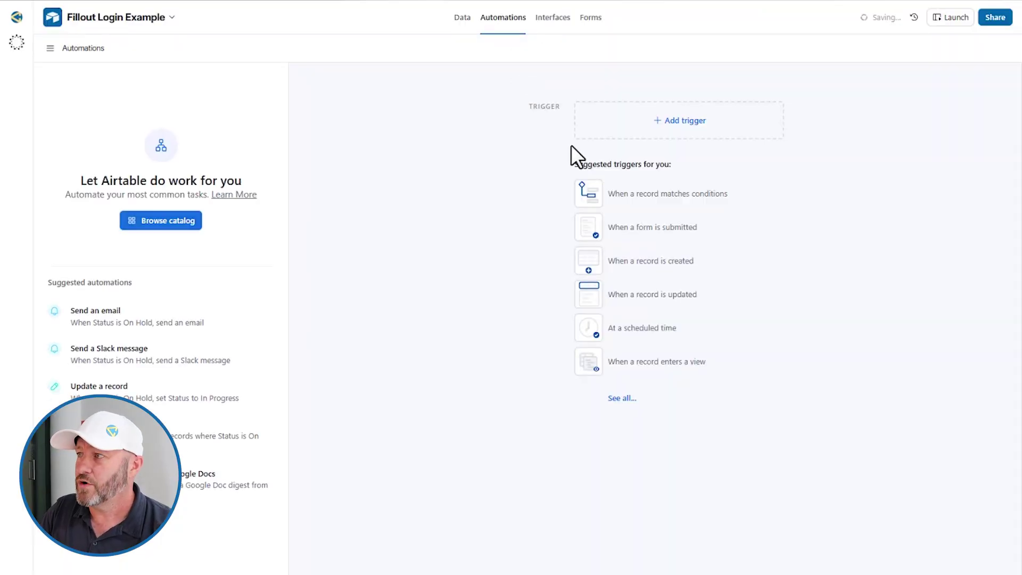
left_click(665, 122)
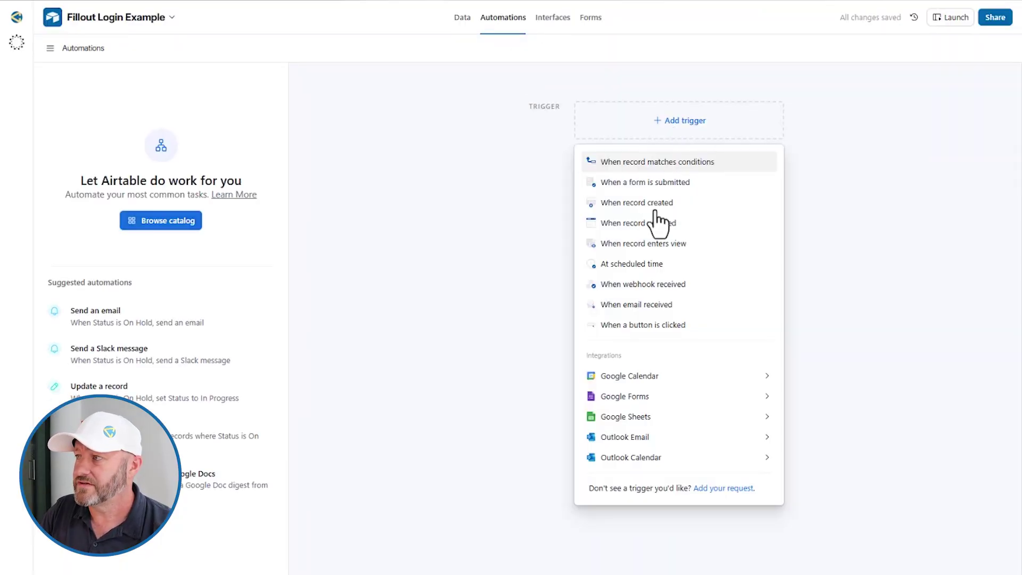
left_click(643, 285)
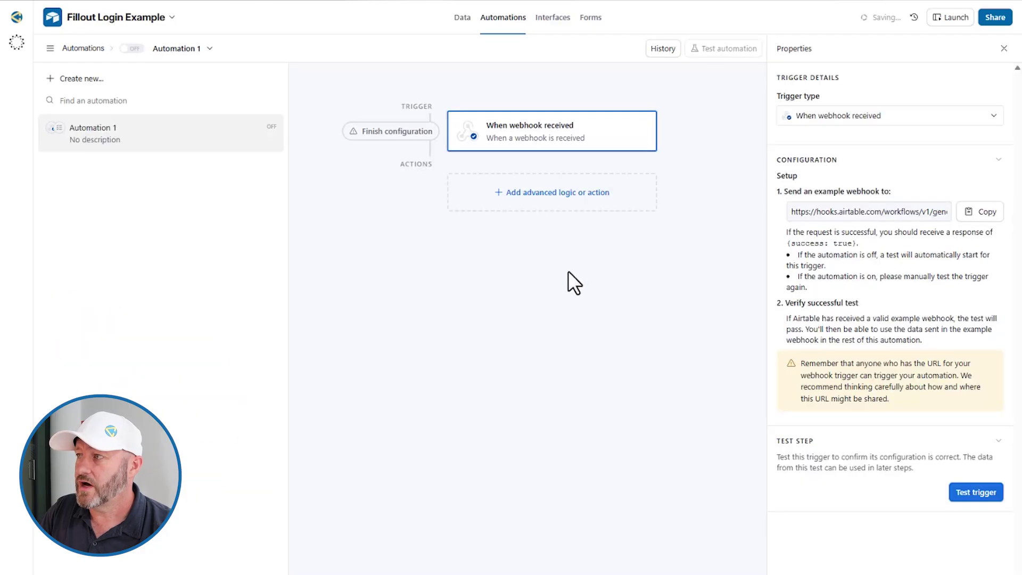
left_click(800, 213)
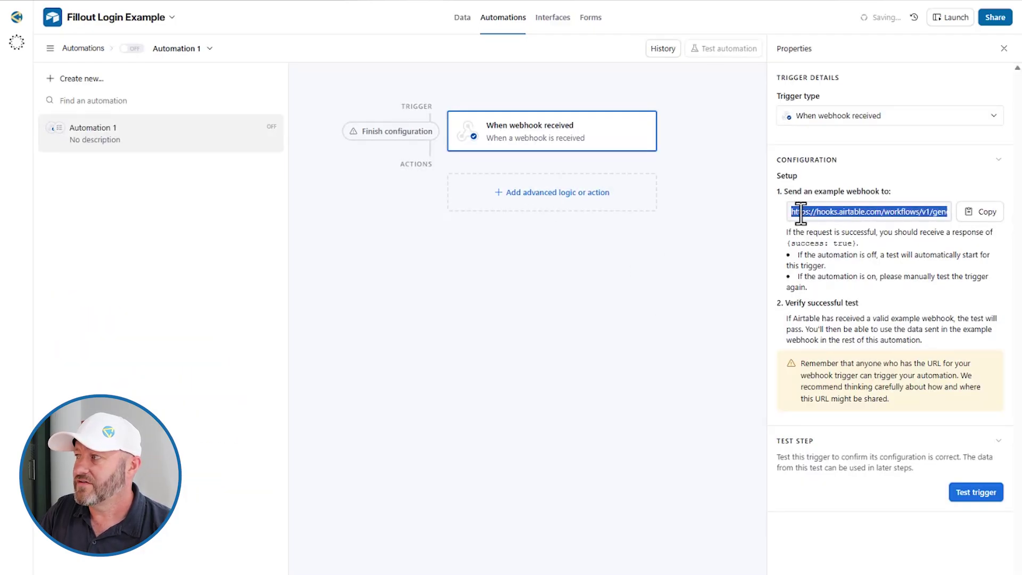
left_click(983, 211)
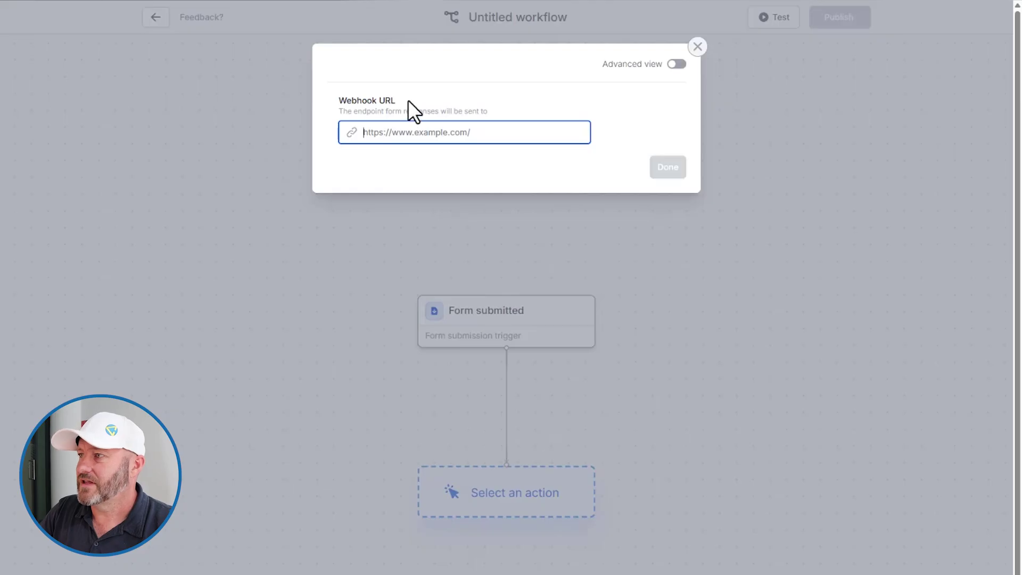
Step: Paste the Airtable webhook URL and add body key 'Tasks Record IDs' mapped to Select Tasks > Record ID
key("ctrl+v")
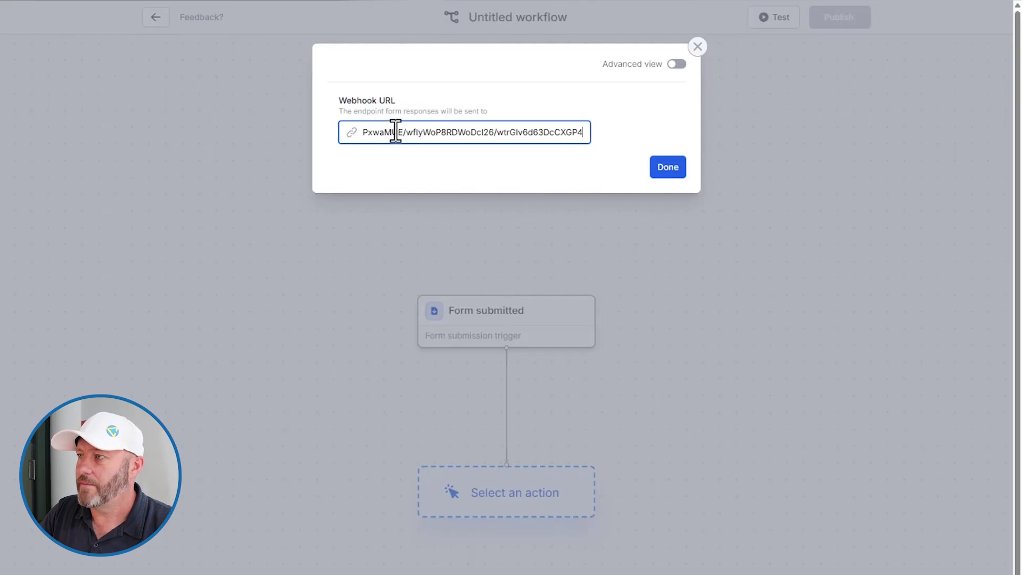
left_click(677, 64)
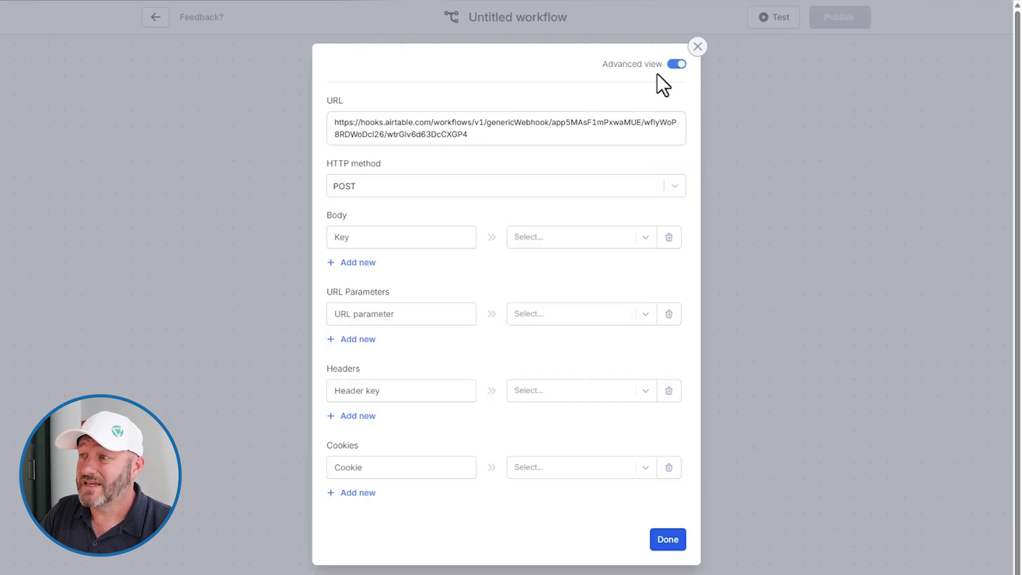
left_click(370, 239)
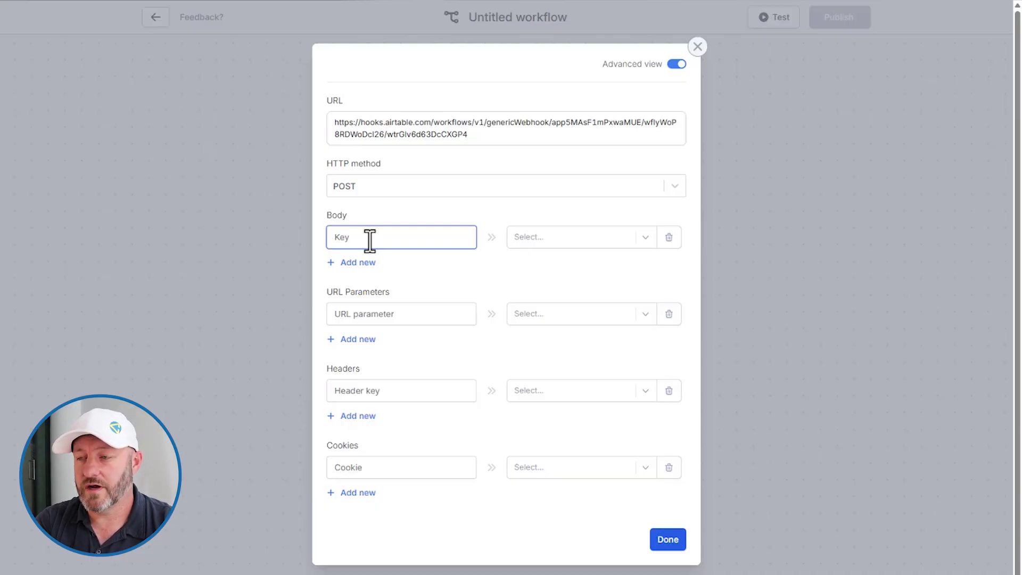
type("Tasks")
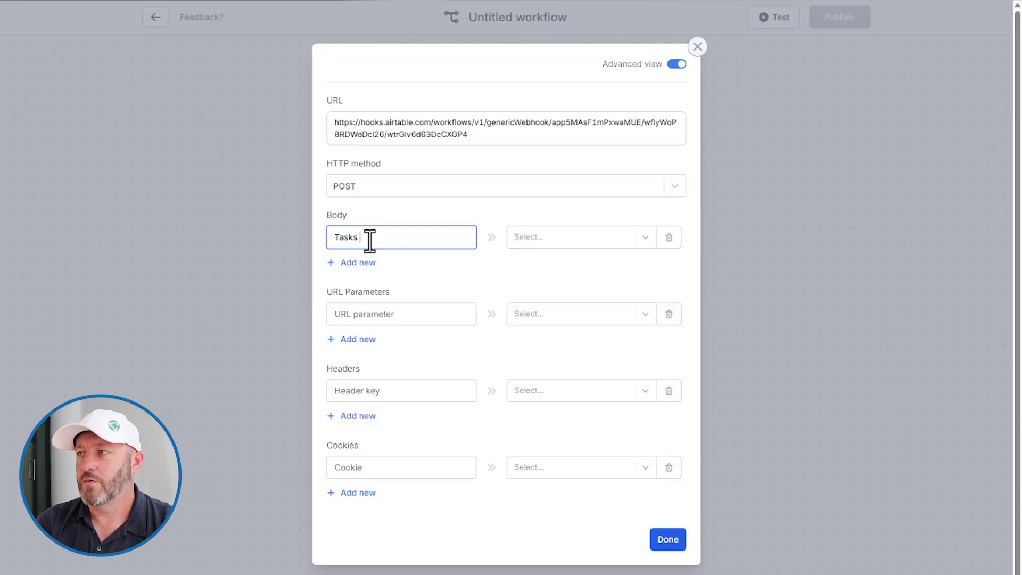
type(" Record IDs")
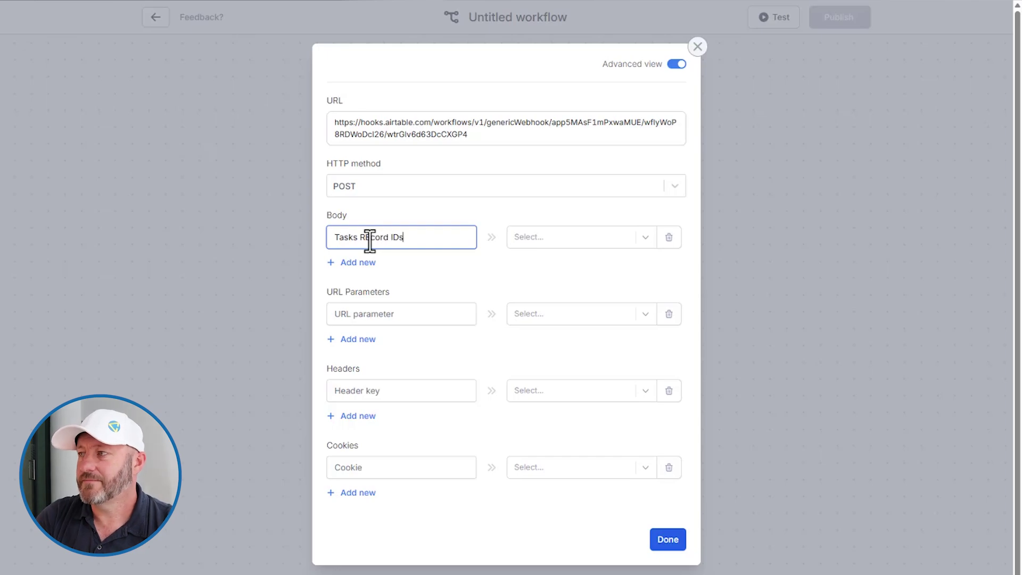
left_click(544, 234)
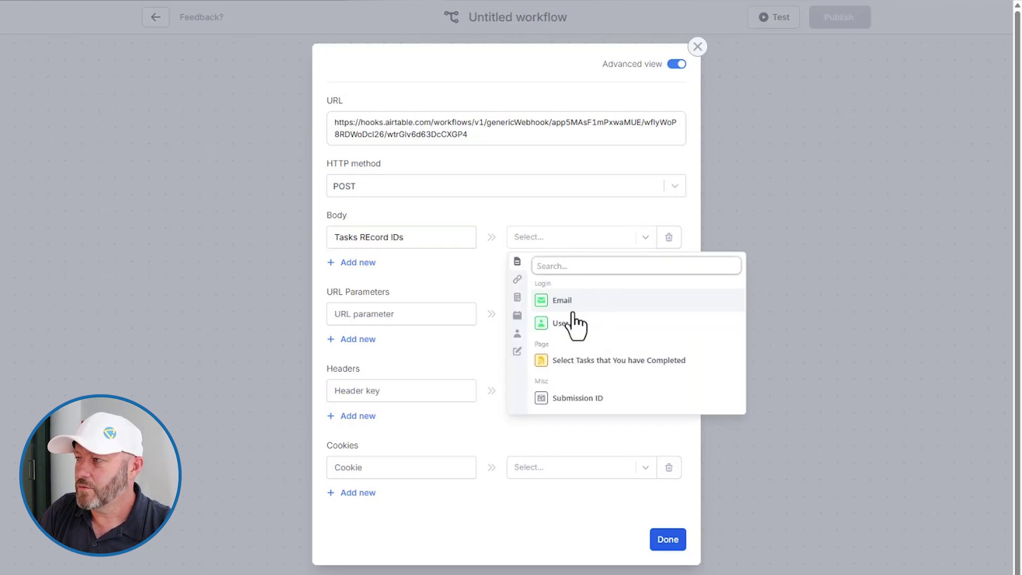
left_click(580, 362)
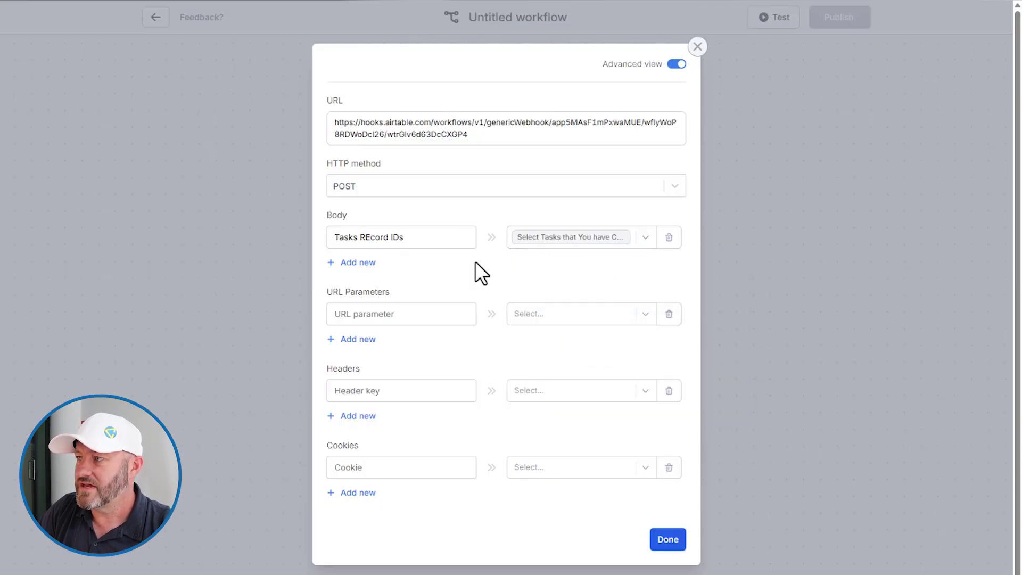
Step: Save the webhook action and test-run the workflow with the Task 1 submission
left_click(667, 540)
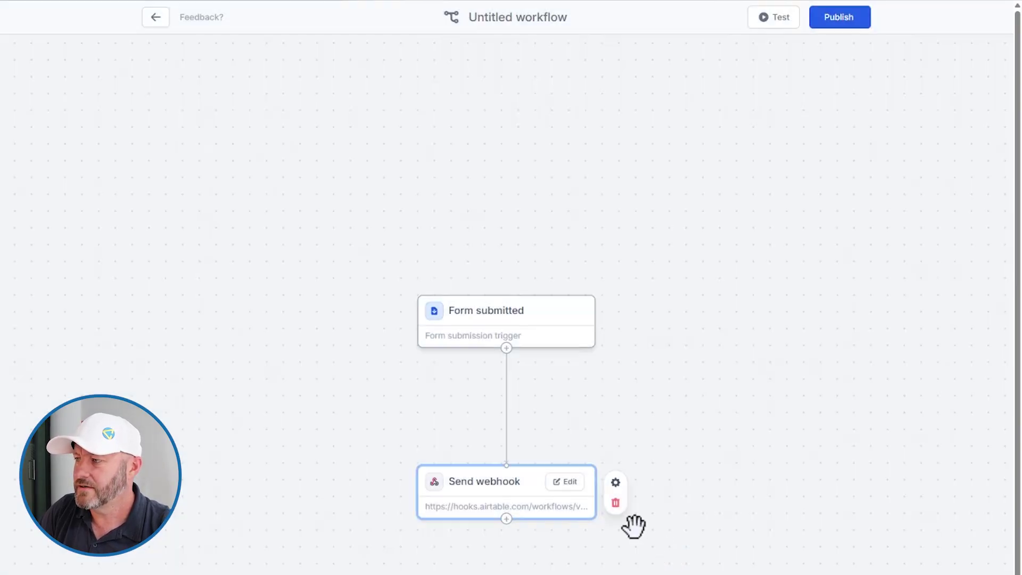
left_click(763, 16)
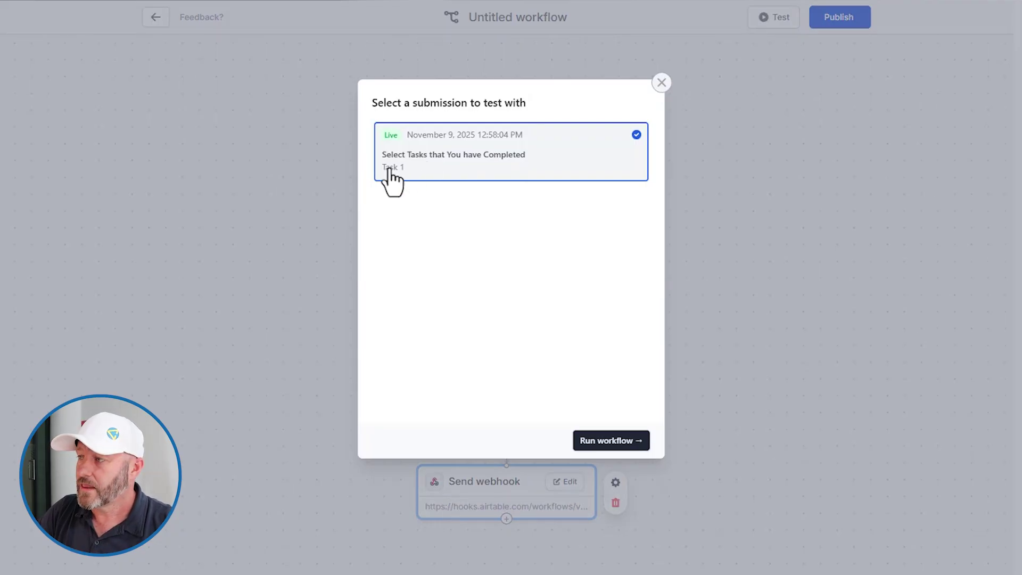
left_click(618, 442)
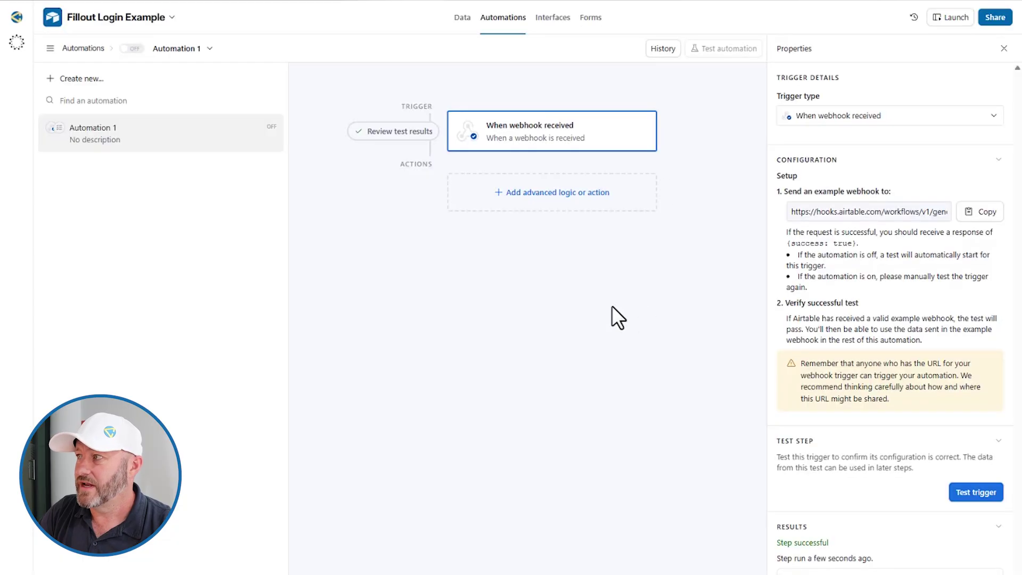
Step: Re-run the When webhook received trigger test and review its Results section
left_click(978, 493)
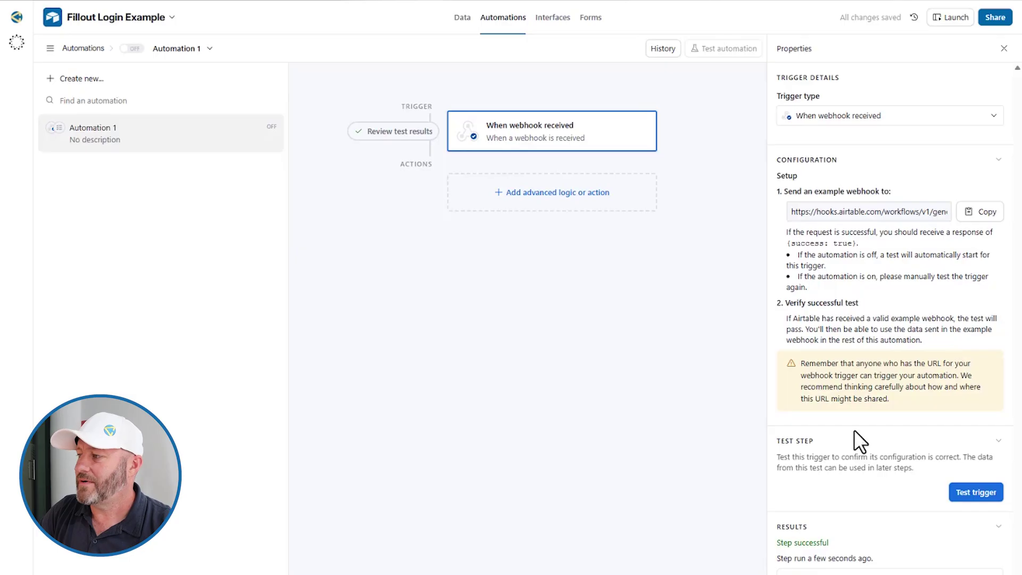
scroll(879, 463, "down", 4)
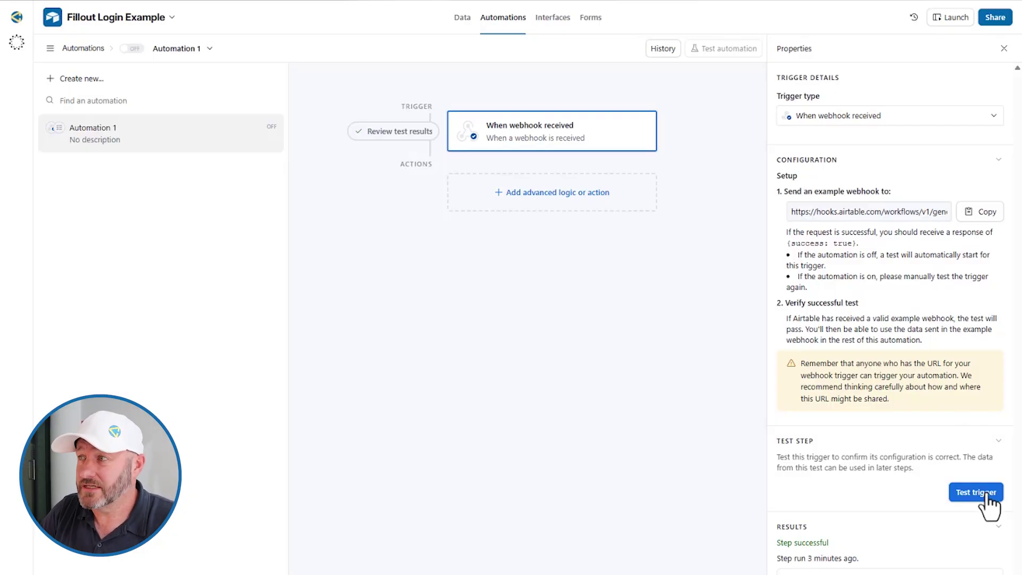
Step: Add an Update record action on the Tasks table using the webhook body's Tasks Record IDs as record ID
left_click(524, 204)
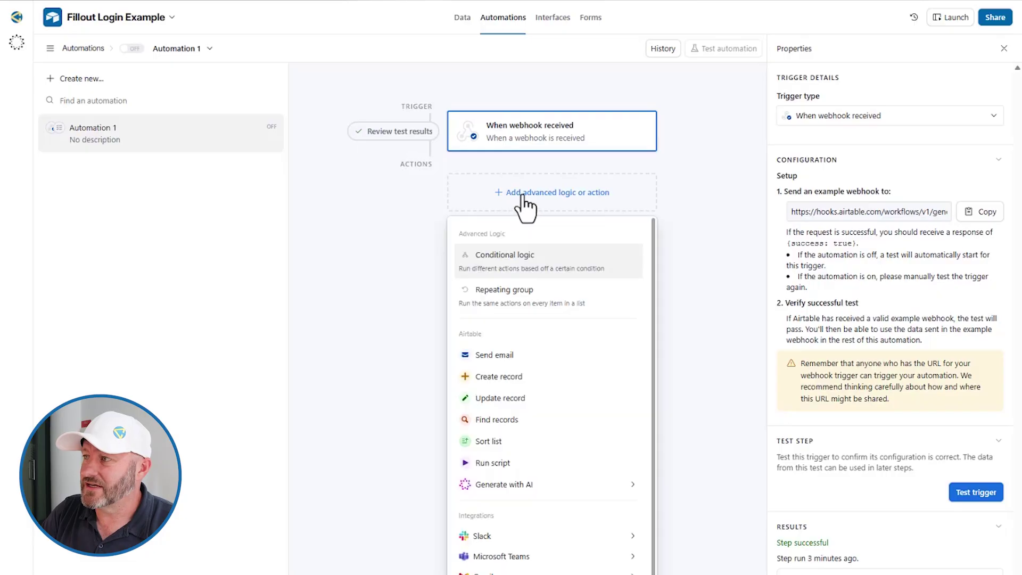
left_click(505, 399)
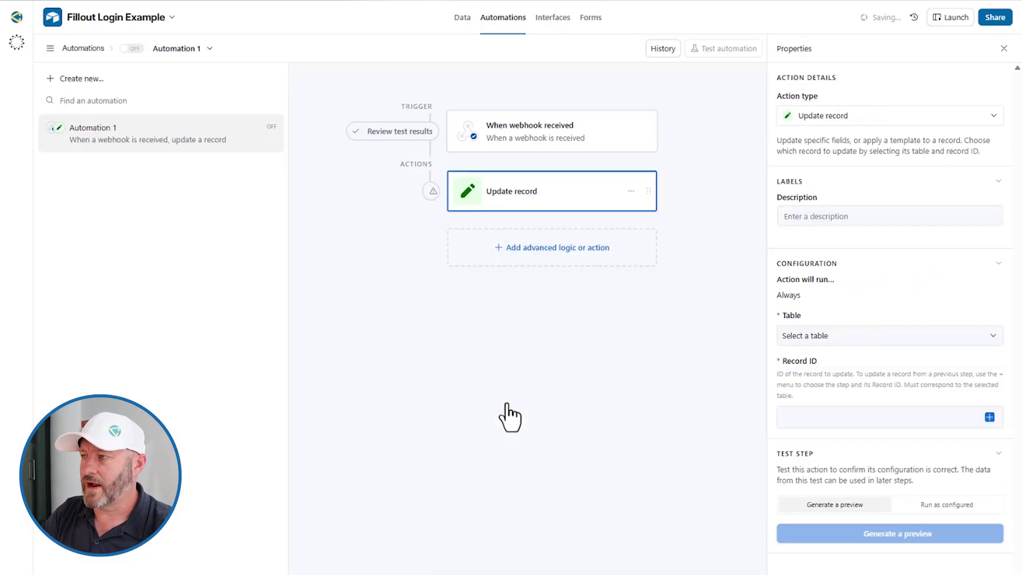
left_click(889, 336)
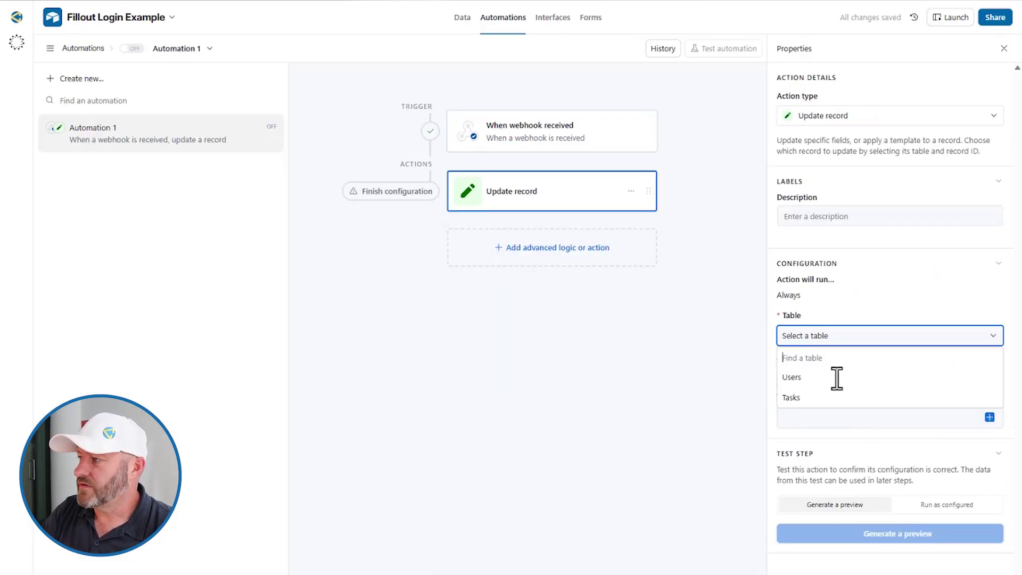
left_click(805, 398)
left_click(989, 419)
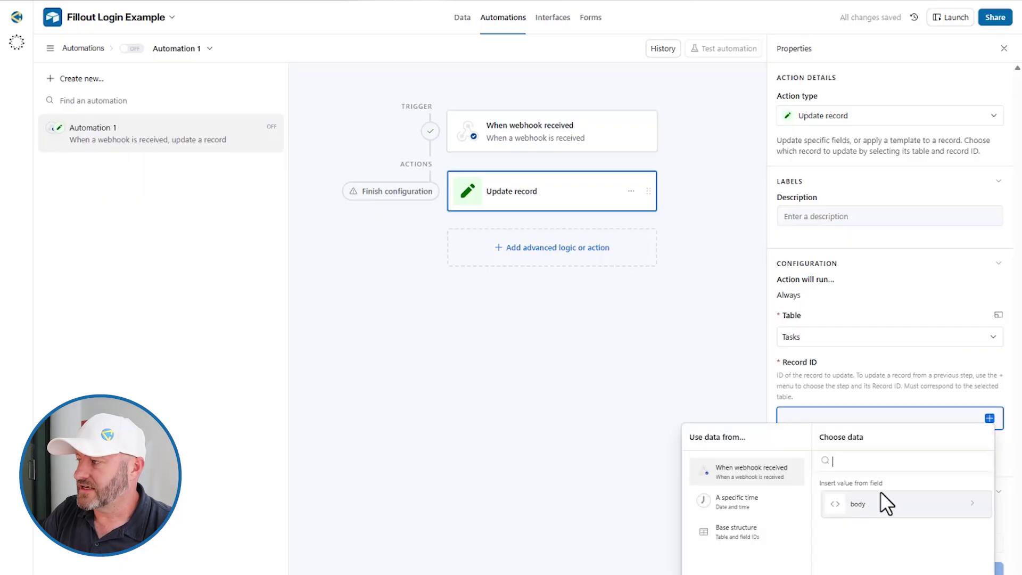
left_click(865, 505)
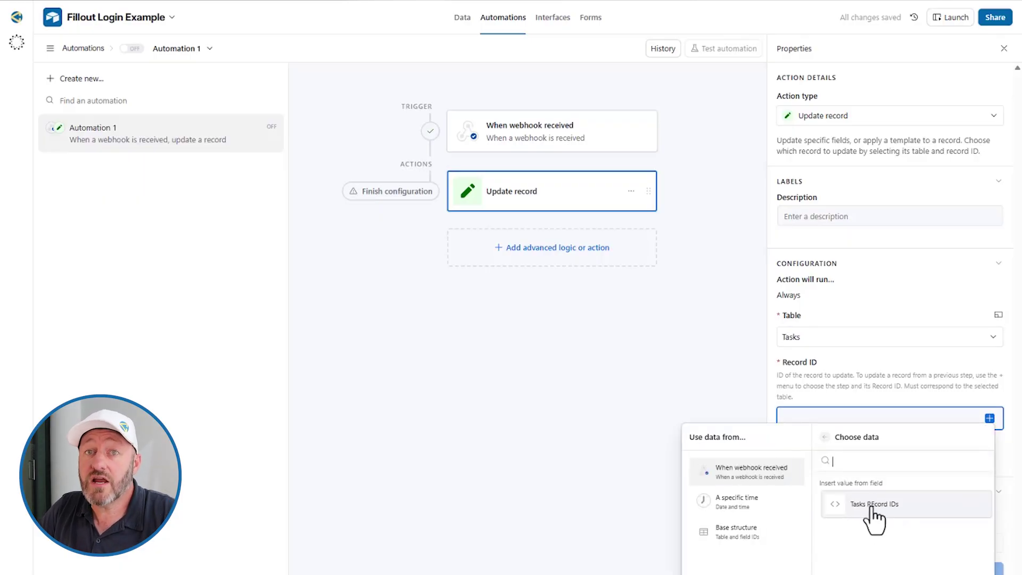
left_click(872, 506)
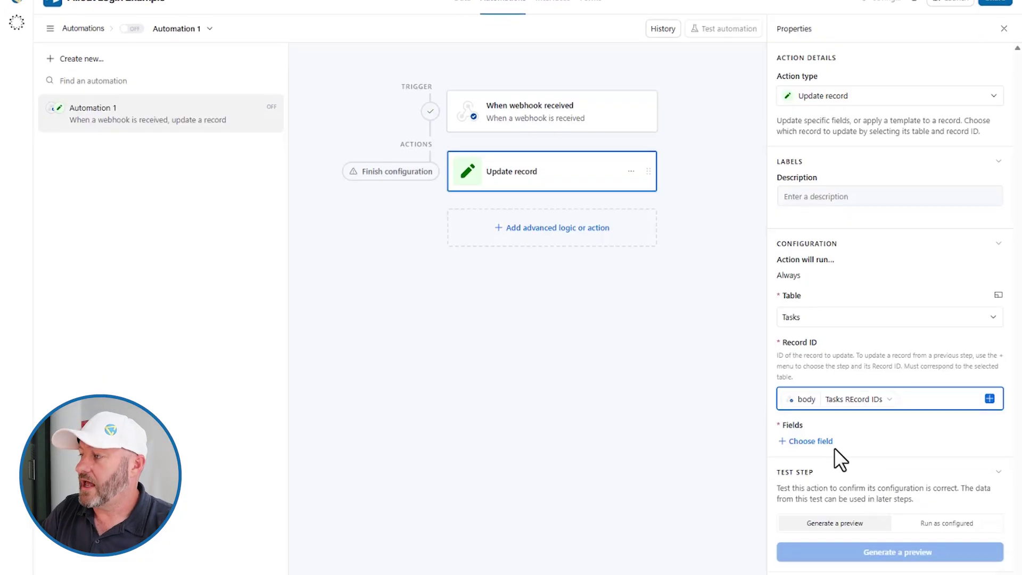
Step: Have the update step set the Status field to Complete
left_click(820, 461)
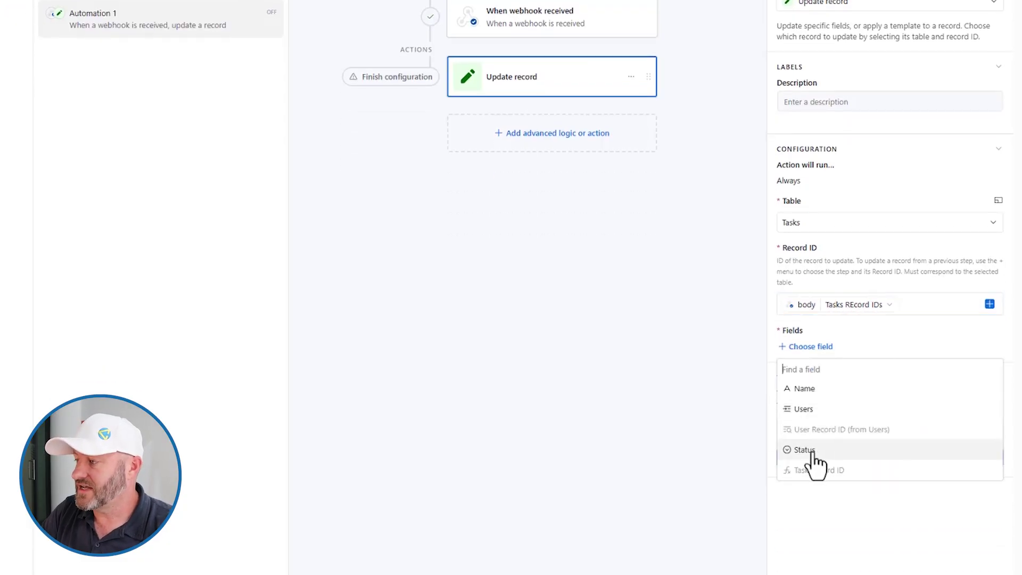
left_click(810, 450)
left_click(815, 398)
left_click(831, 374)
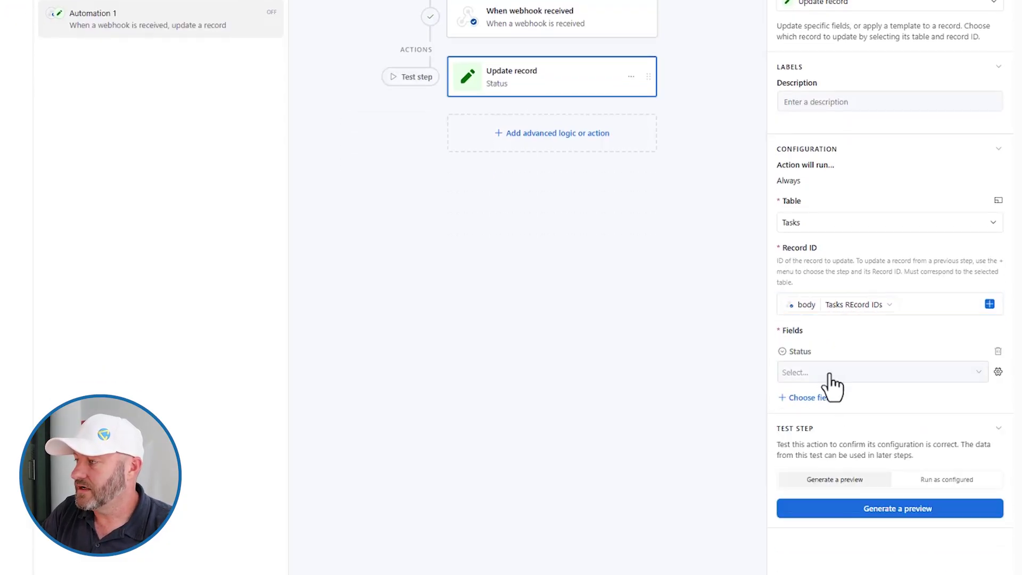
left_click(805, 482)
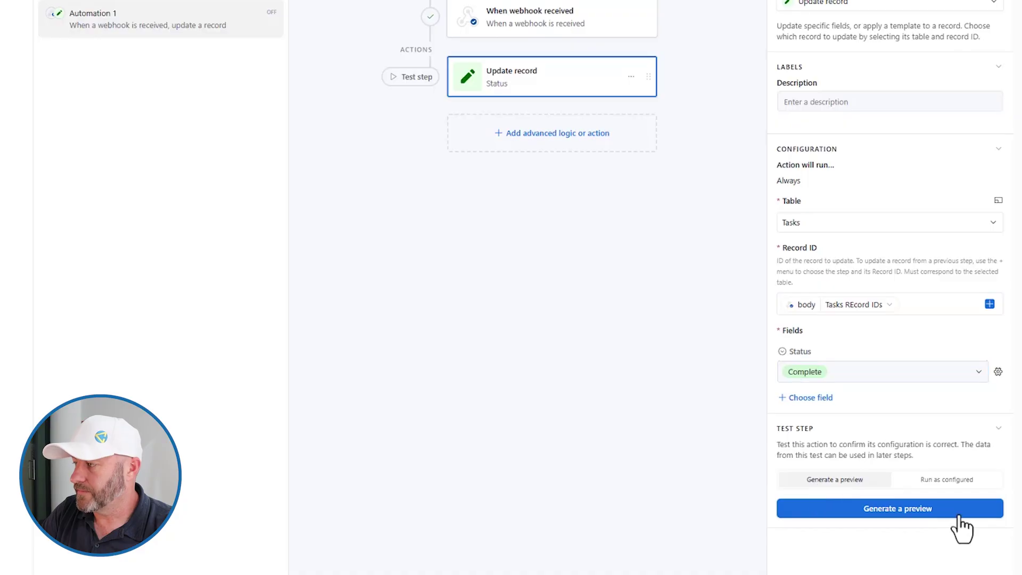
Step: Preview-test the update step, switch Automation 1 on, and check Task 1 in the Tasks table
left_click(900, 510)
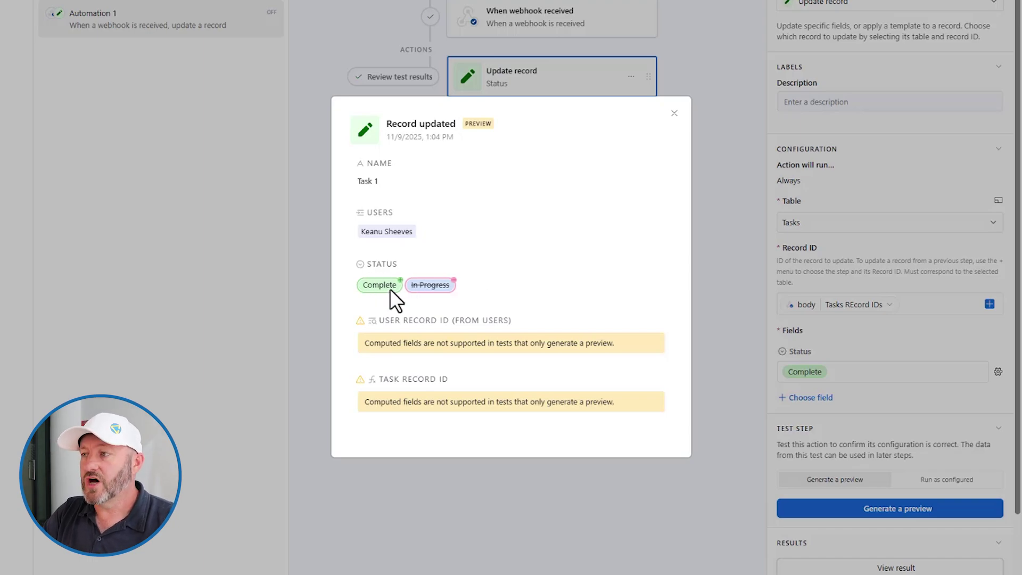
left_click(674, 114)
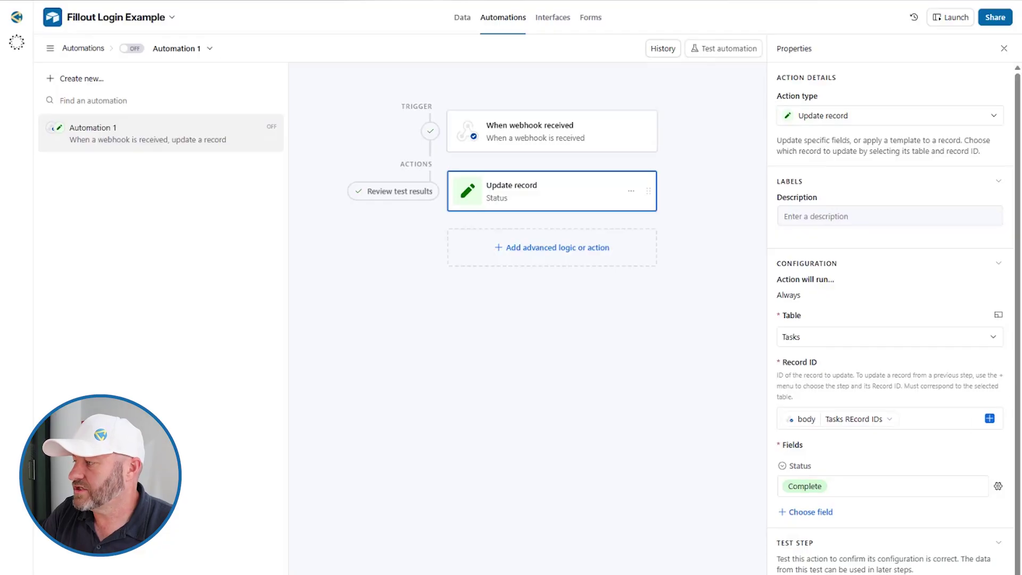
left_click(394, 191)
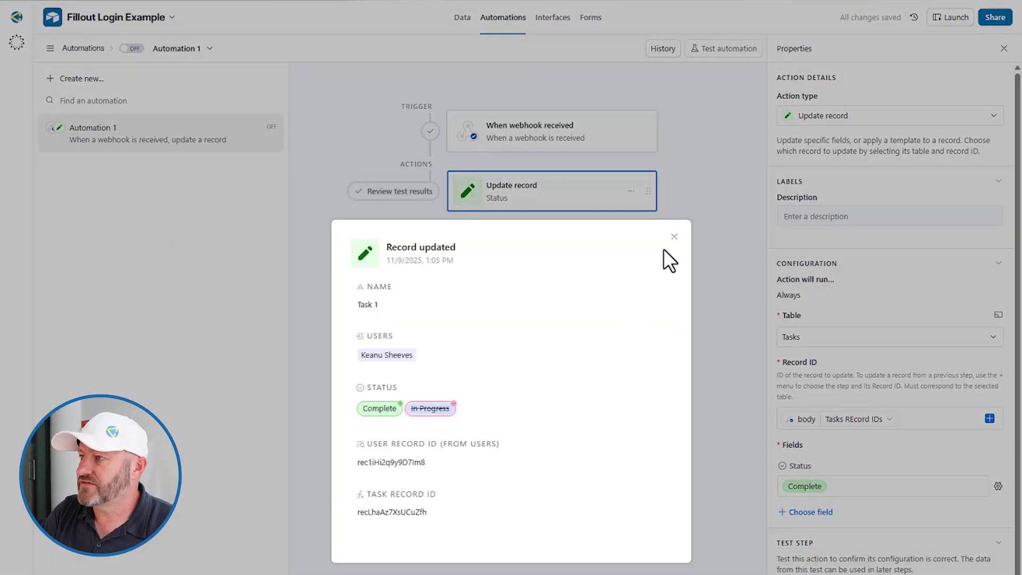
left_click(674, 236)
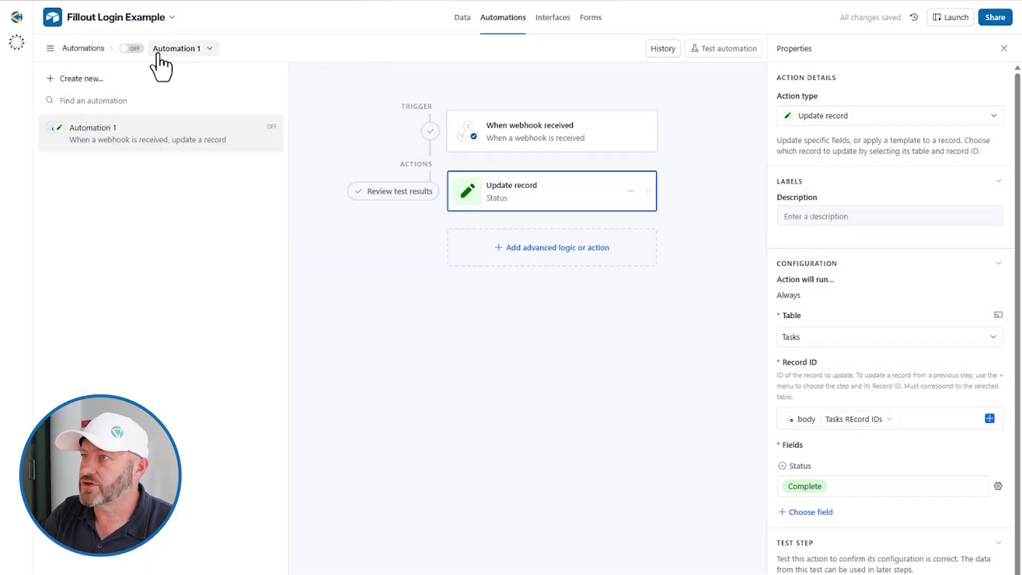
left_click(128, 49)
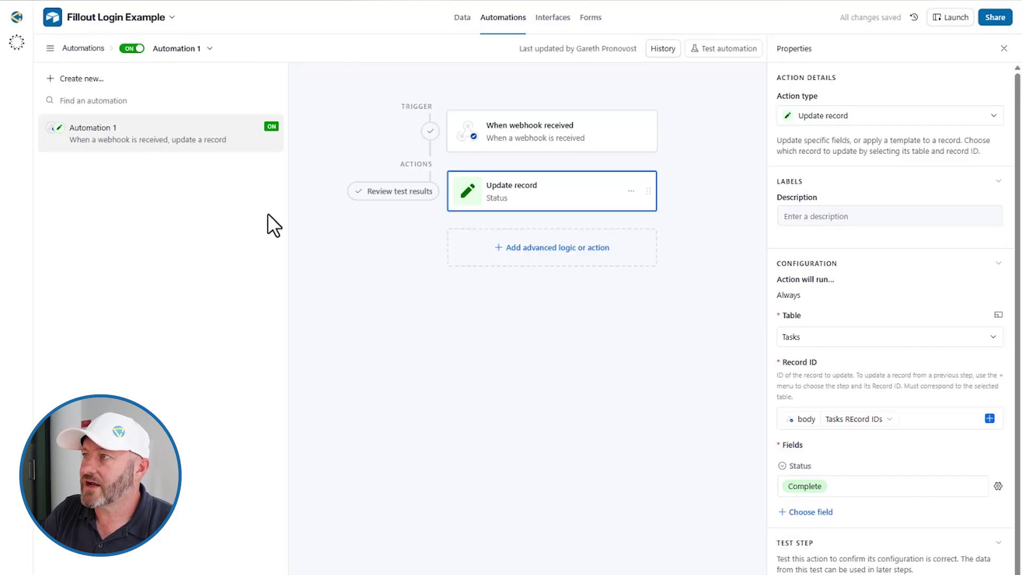
left_click(462, 21)
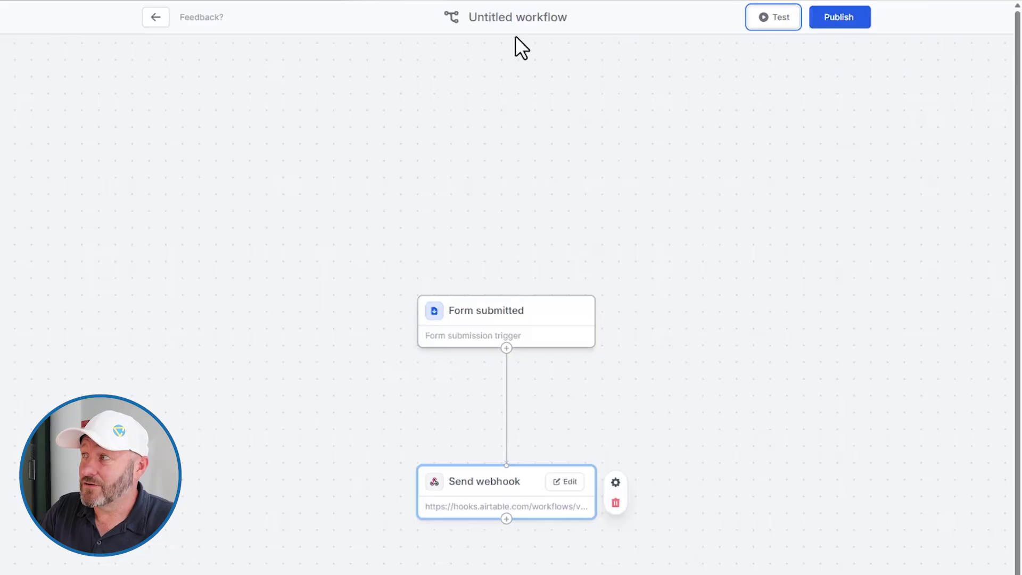
Step: Publish the Form submitted → Send webhook workflow and return to the Workflows list
left_click(846, 21)
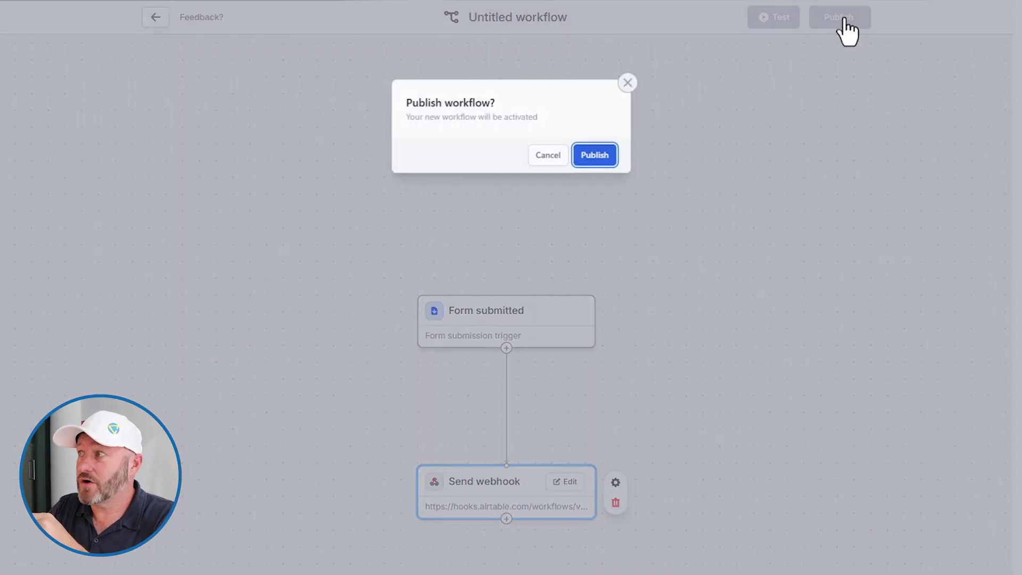
left_click(597, 154)
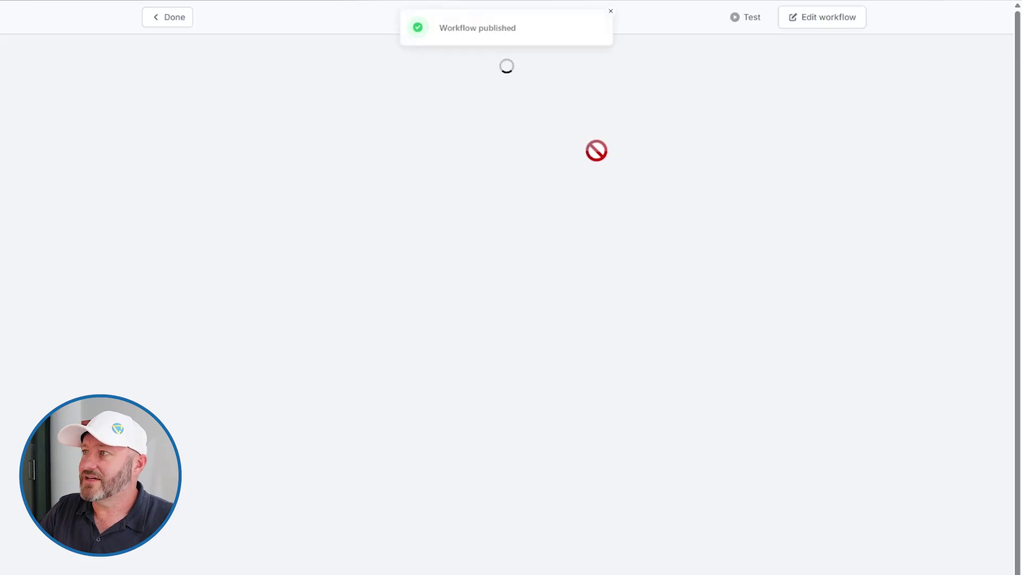
left_click(611, 12)
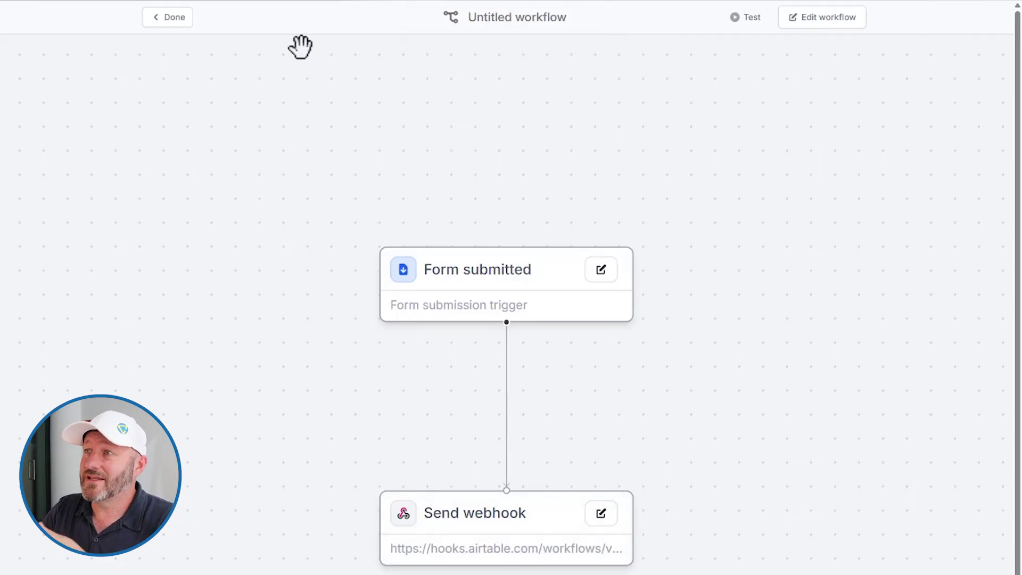
left_click(155, 21)
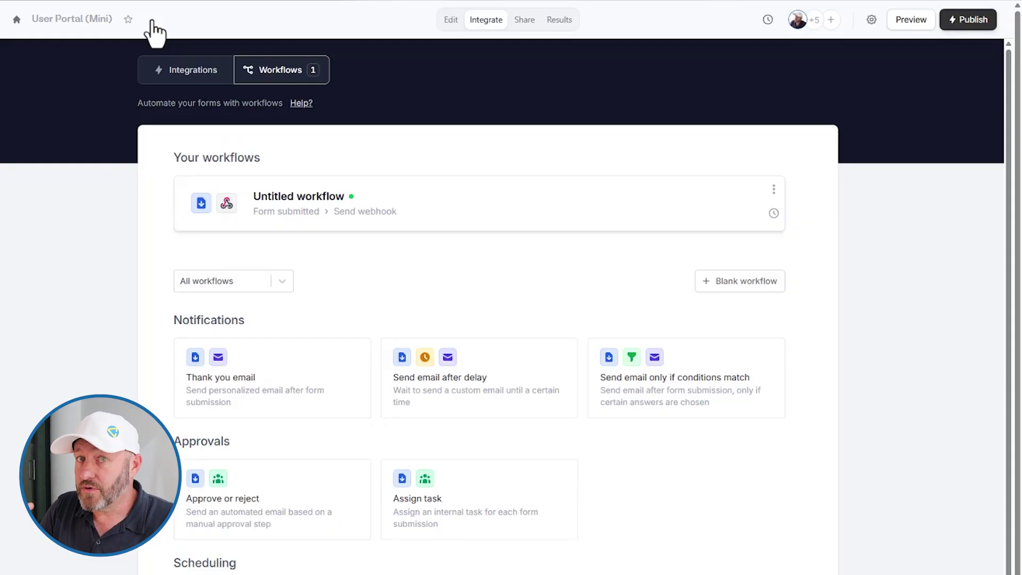
Step: Publish the User Portal (Mini) form from the Integrations tab, then return to editing its login page
left_click(185, 70)
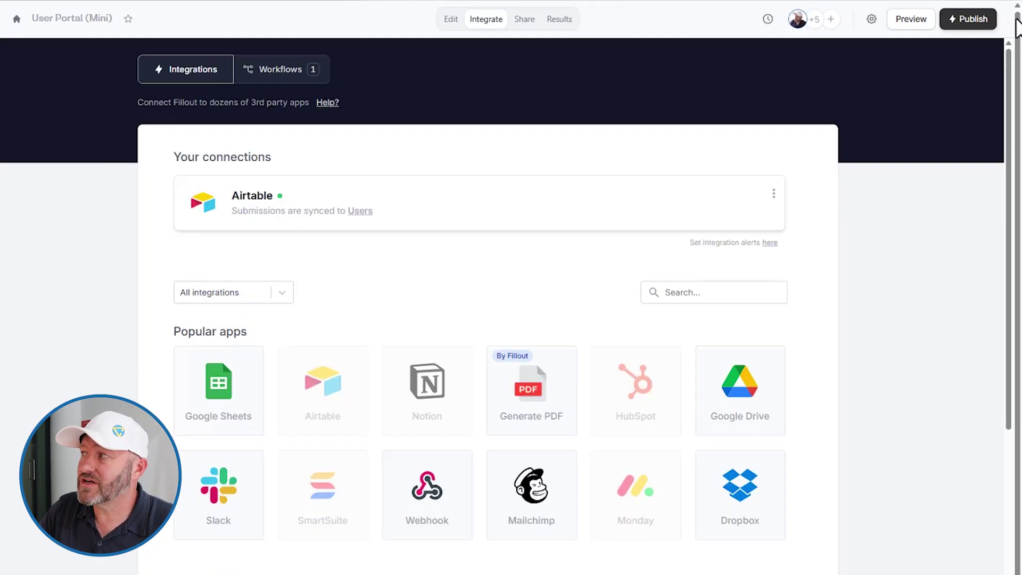
left_click(978, 21)
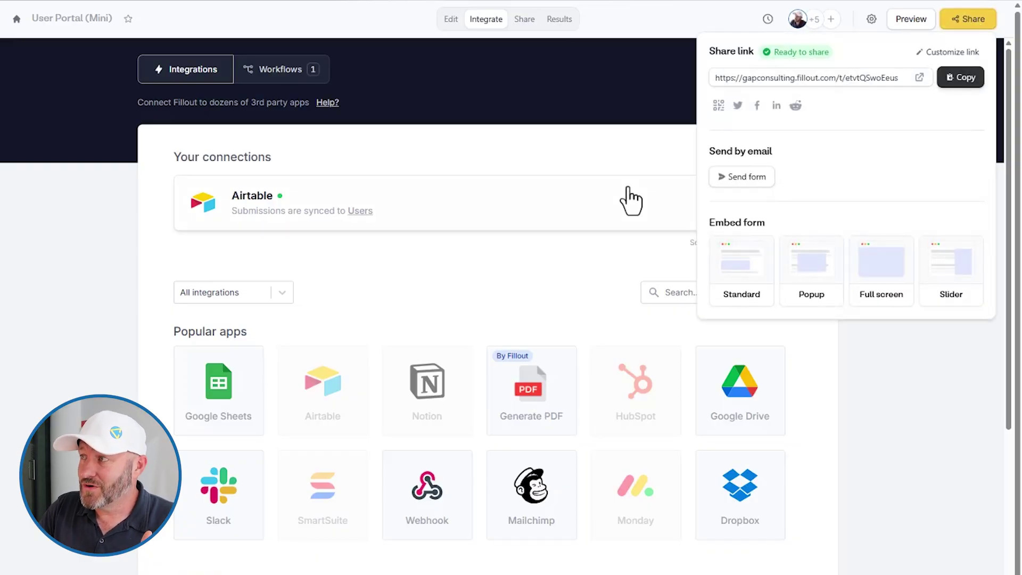
left_click(514, 189)
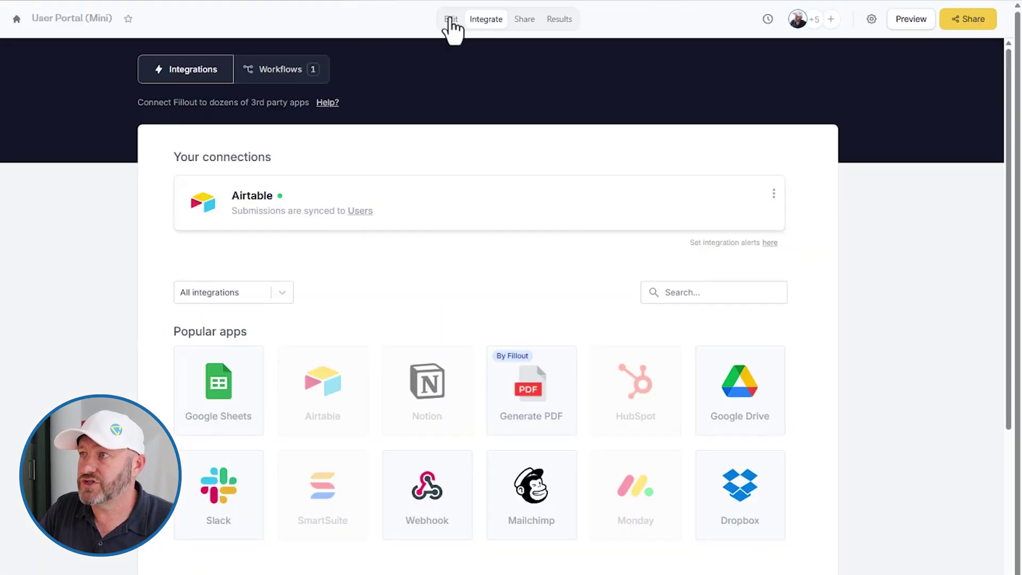
left_click(451, 21)
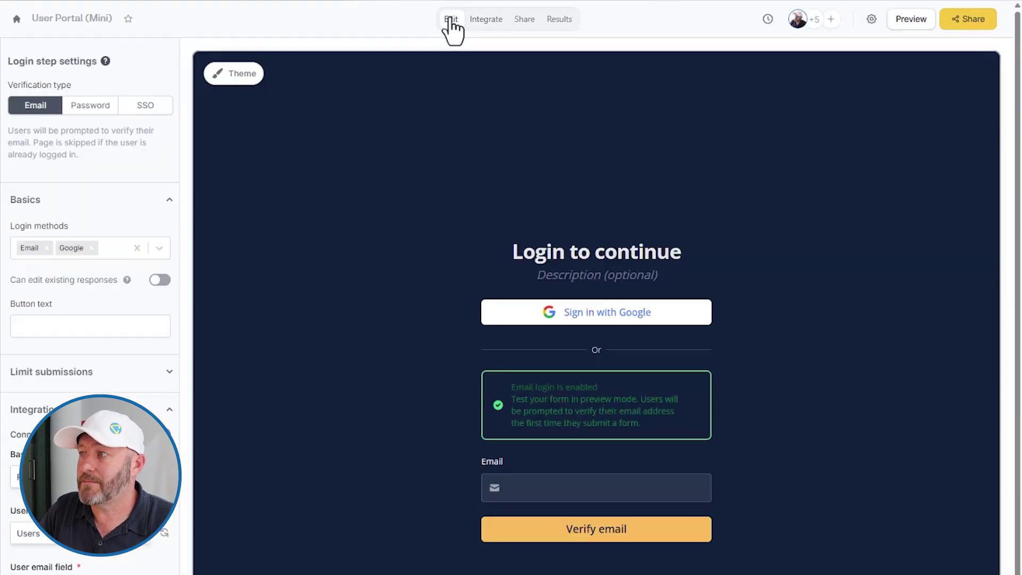